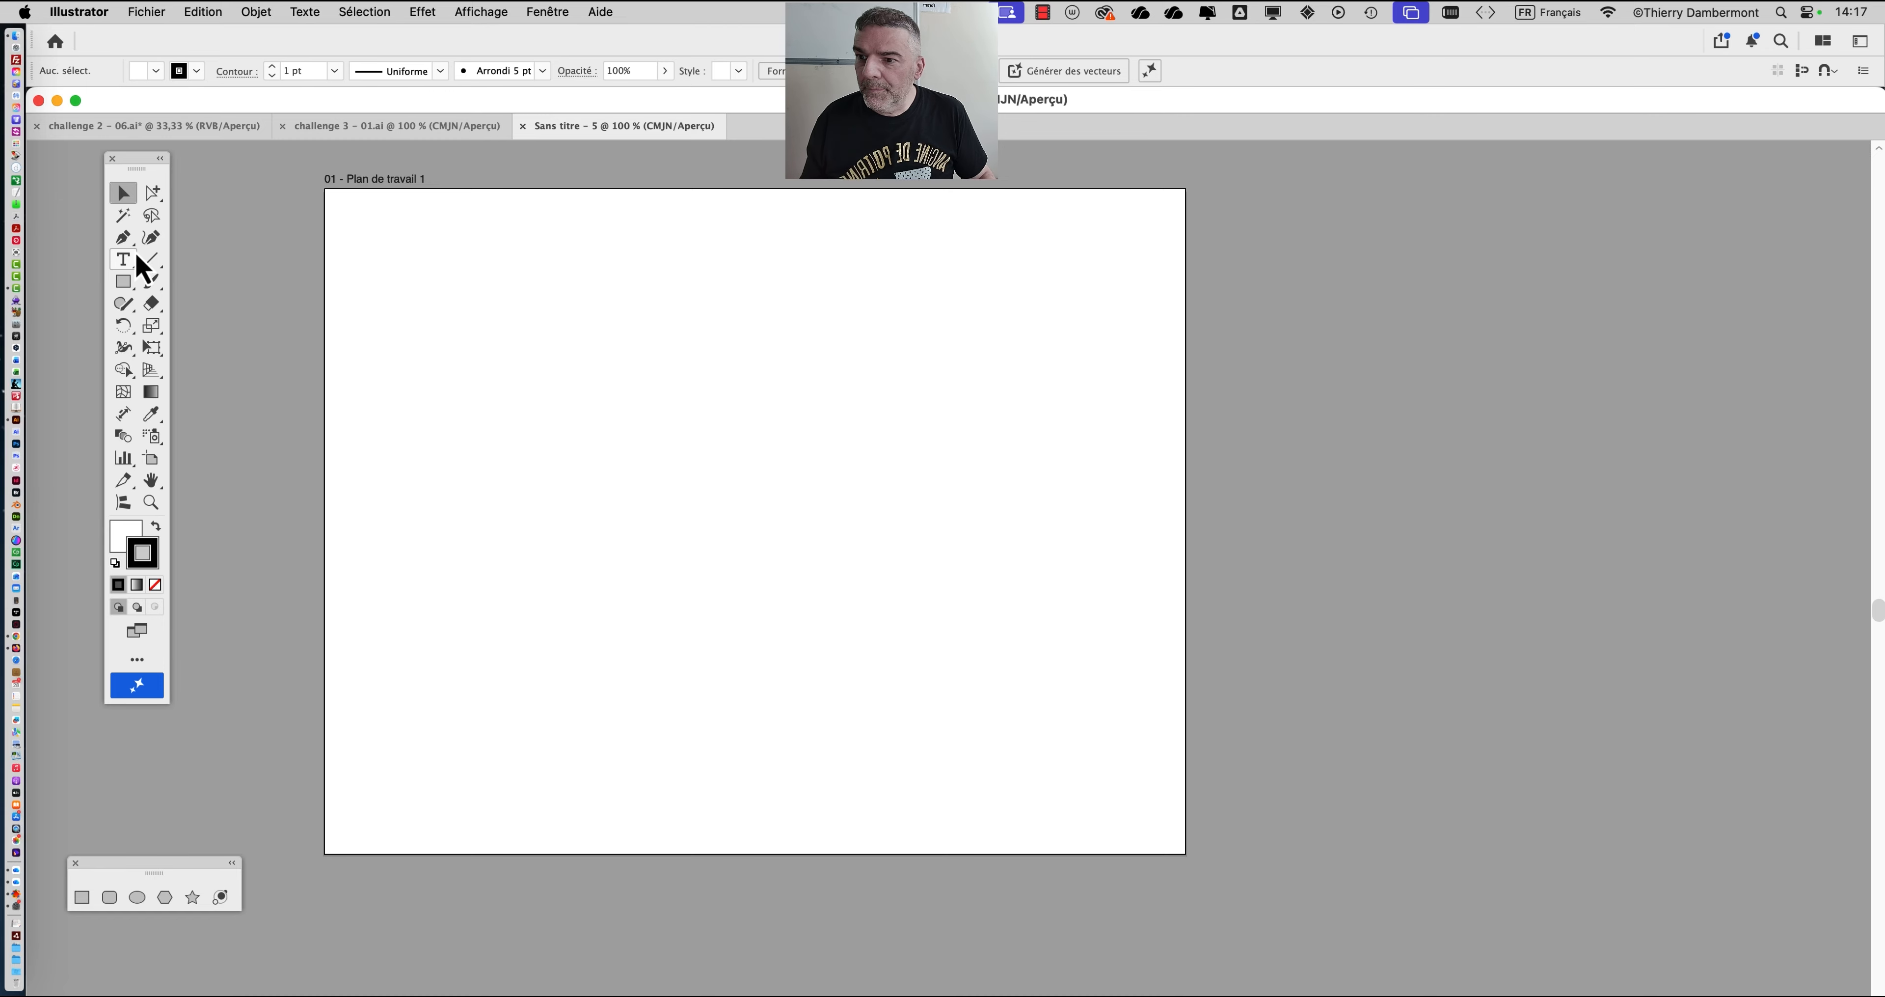
# Add the point text "MALAQUITE" in the upper part of the artboard.
pyautogui.click(126, 261)
pyautogui.click(521, 372)
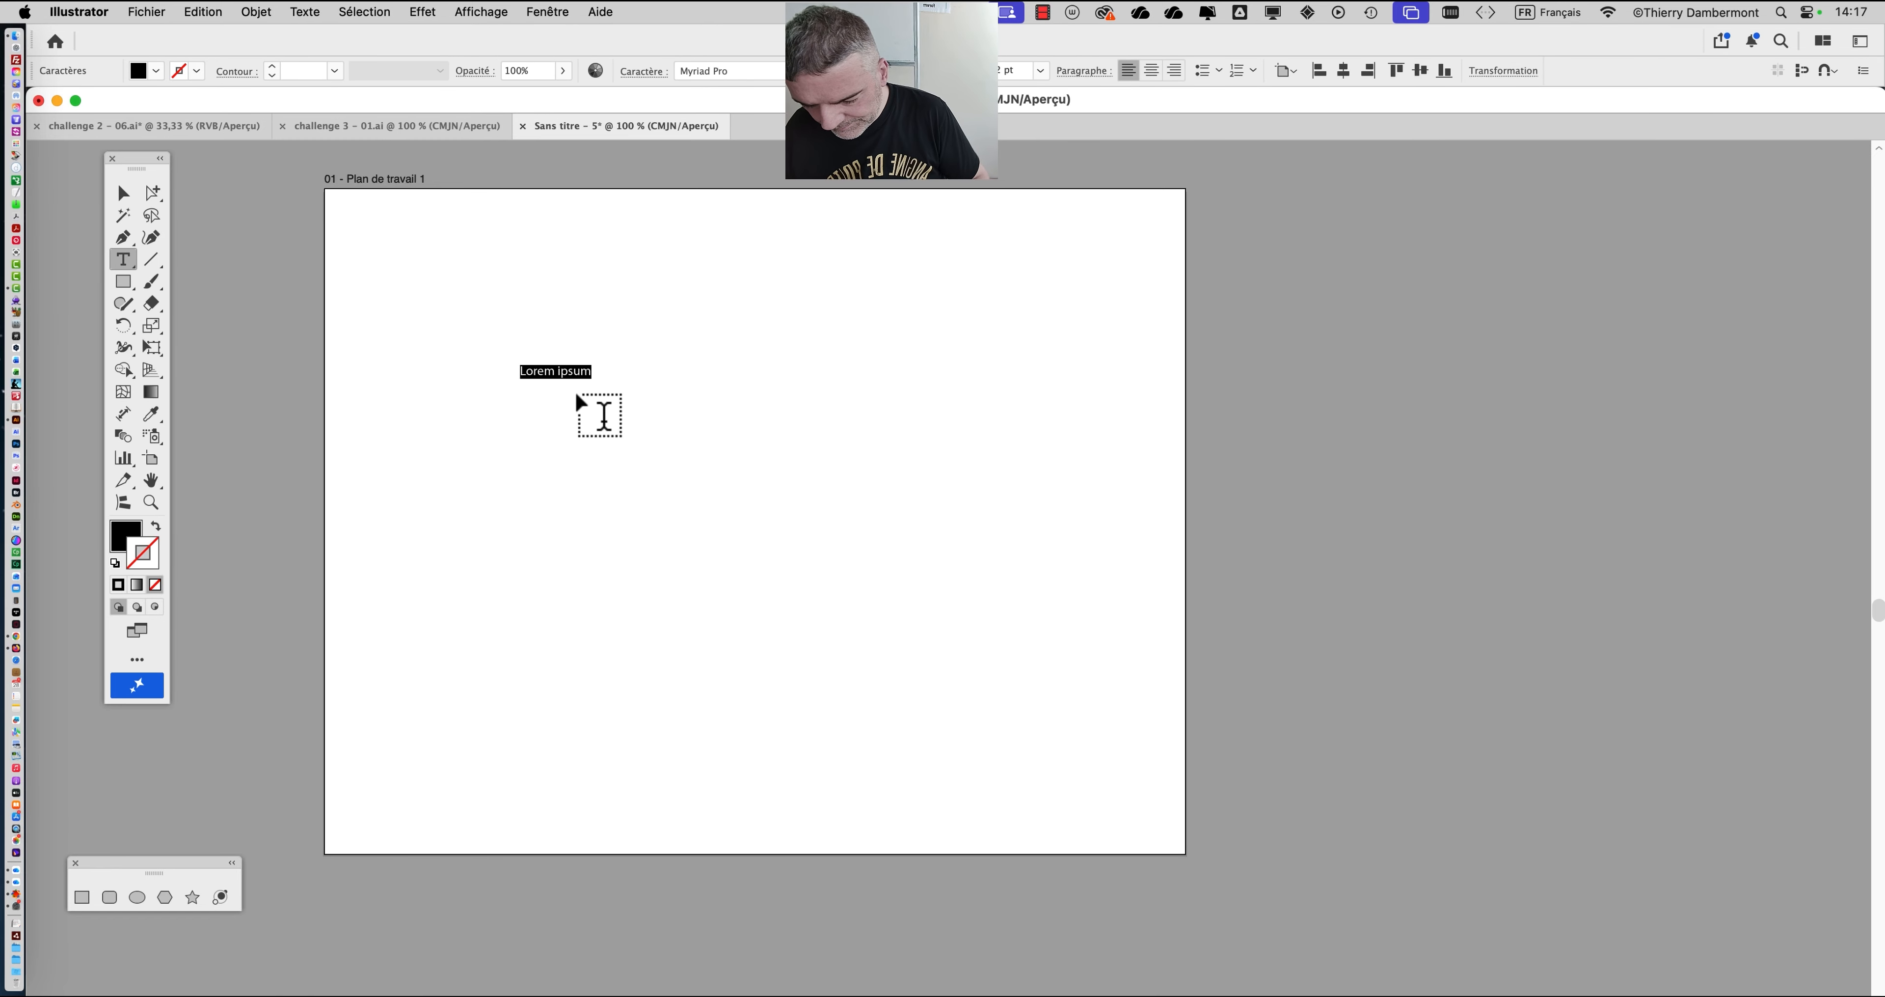
pyautogui.write('MALA')
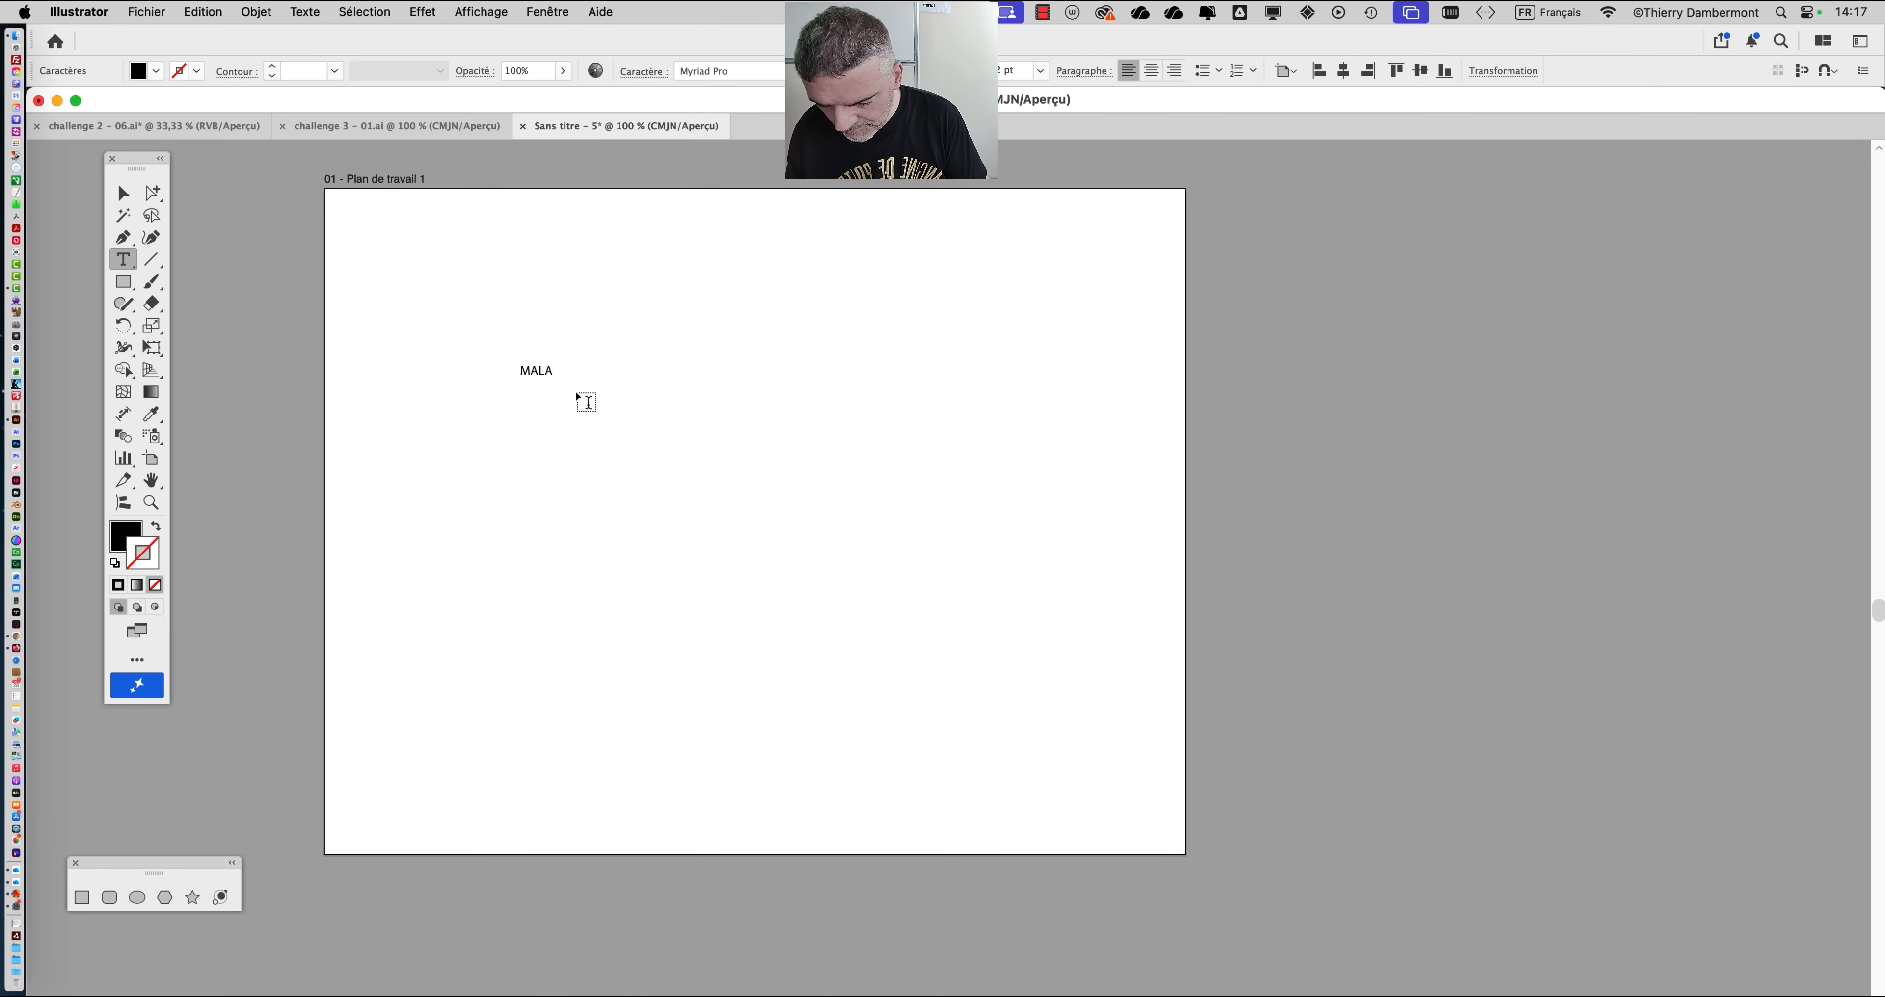
pyautogui.write('QUITE')
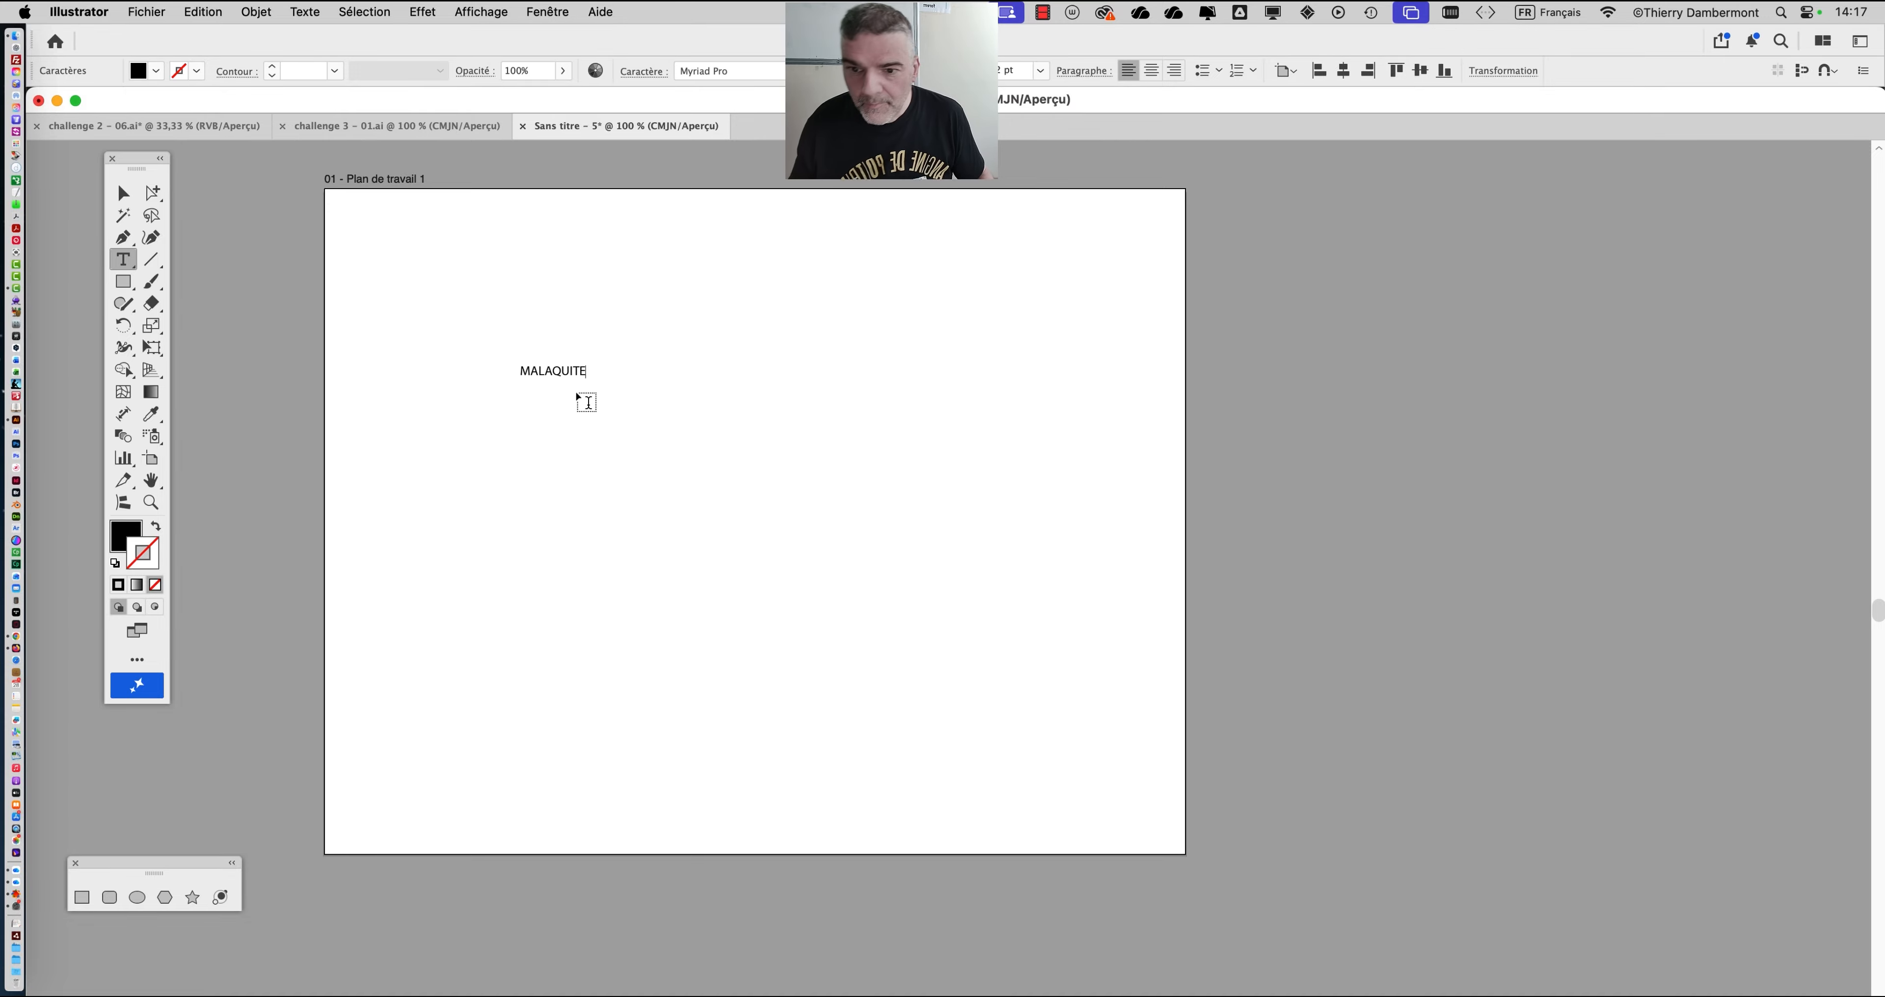
# Enlarge the text proportionally with Free Transform to about 110.8 pt, spanning most of the artboard's width.
pyautogui.click(122, 193)
pyautogui.click(151, 346)
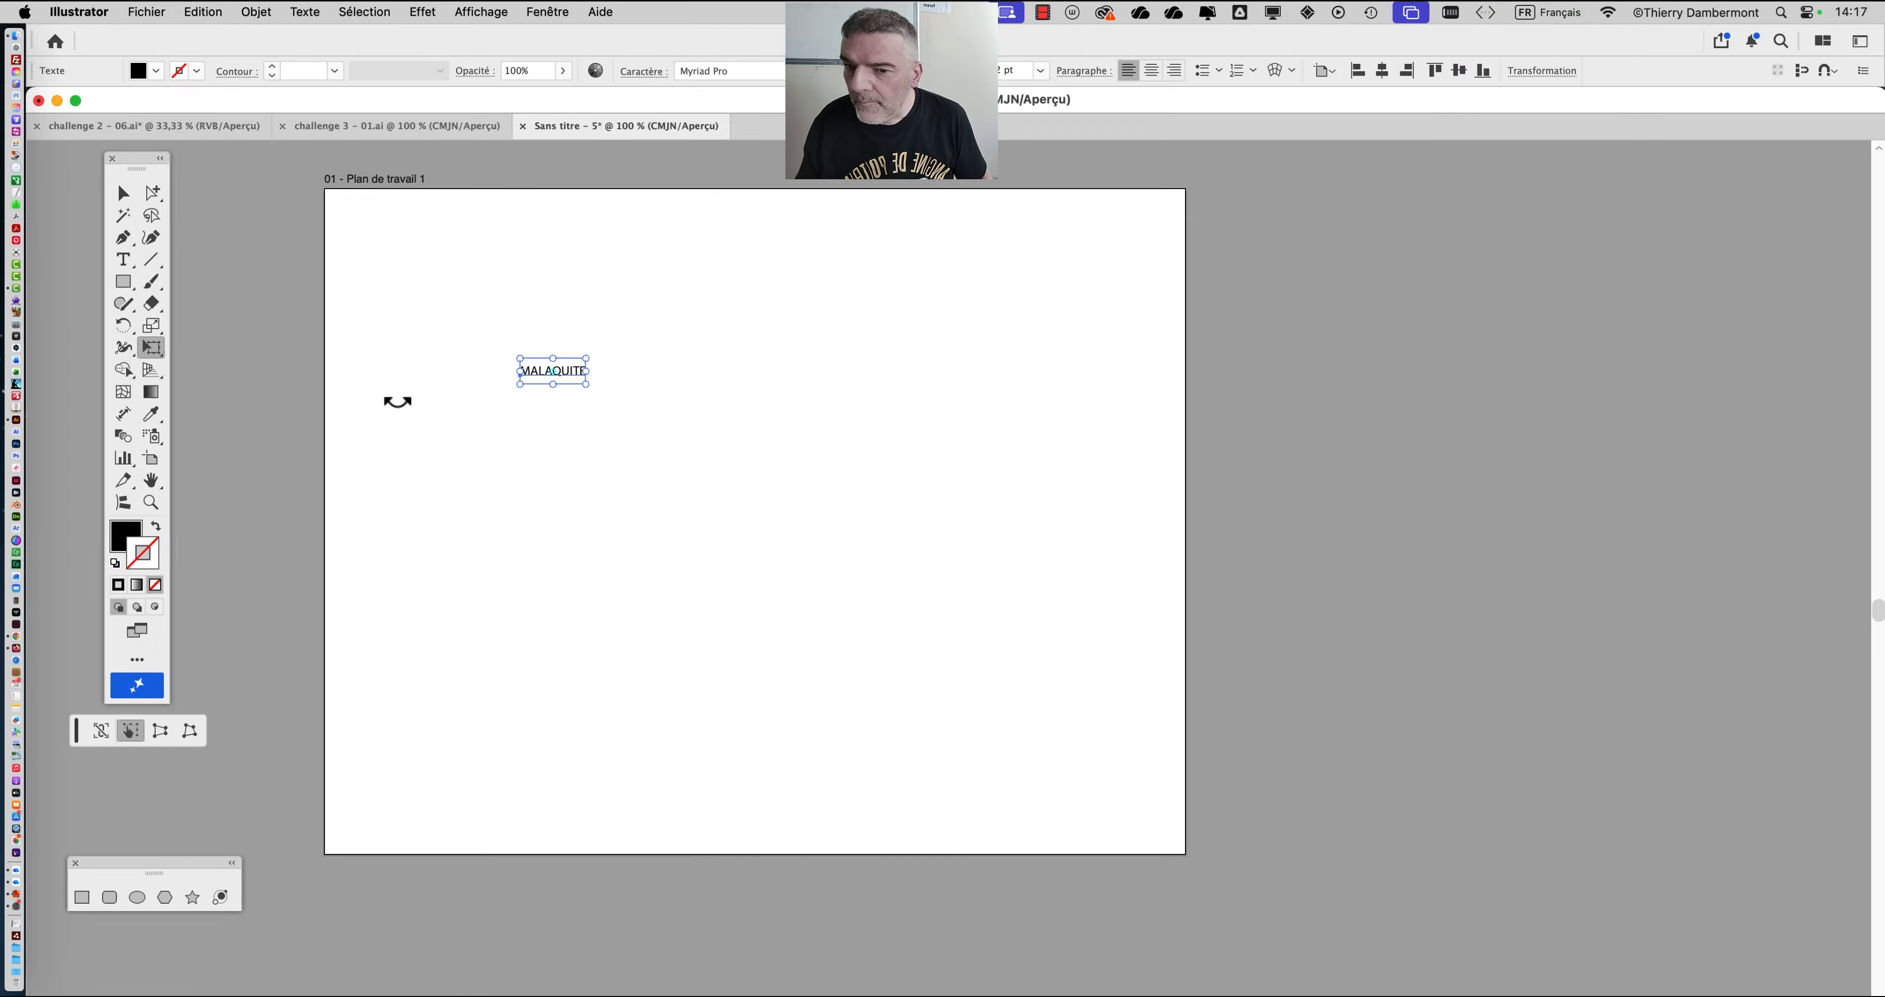
pyautogui.moveTo(586, 383); pyautogui.dragTo(1042, 525)
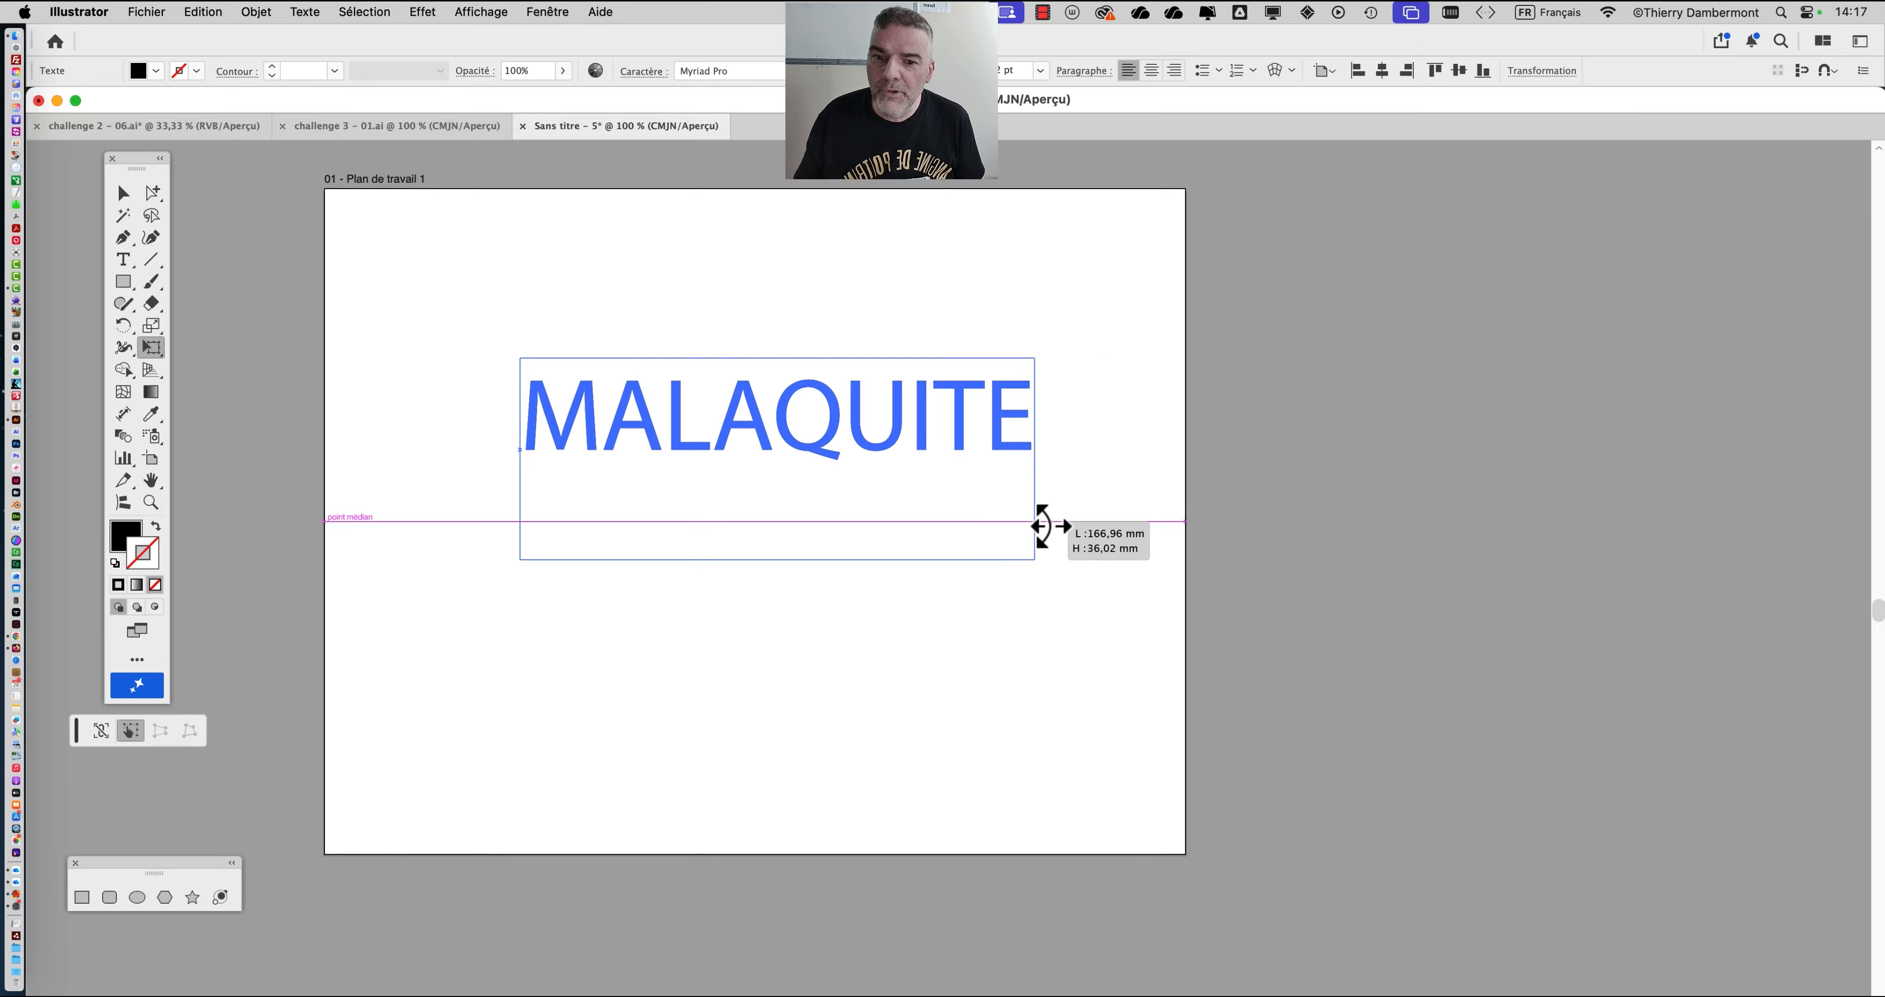
pyautogui.moveTo(1042, 525); pyautogui.dragTo(1054, 545)
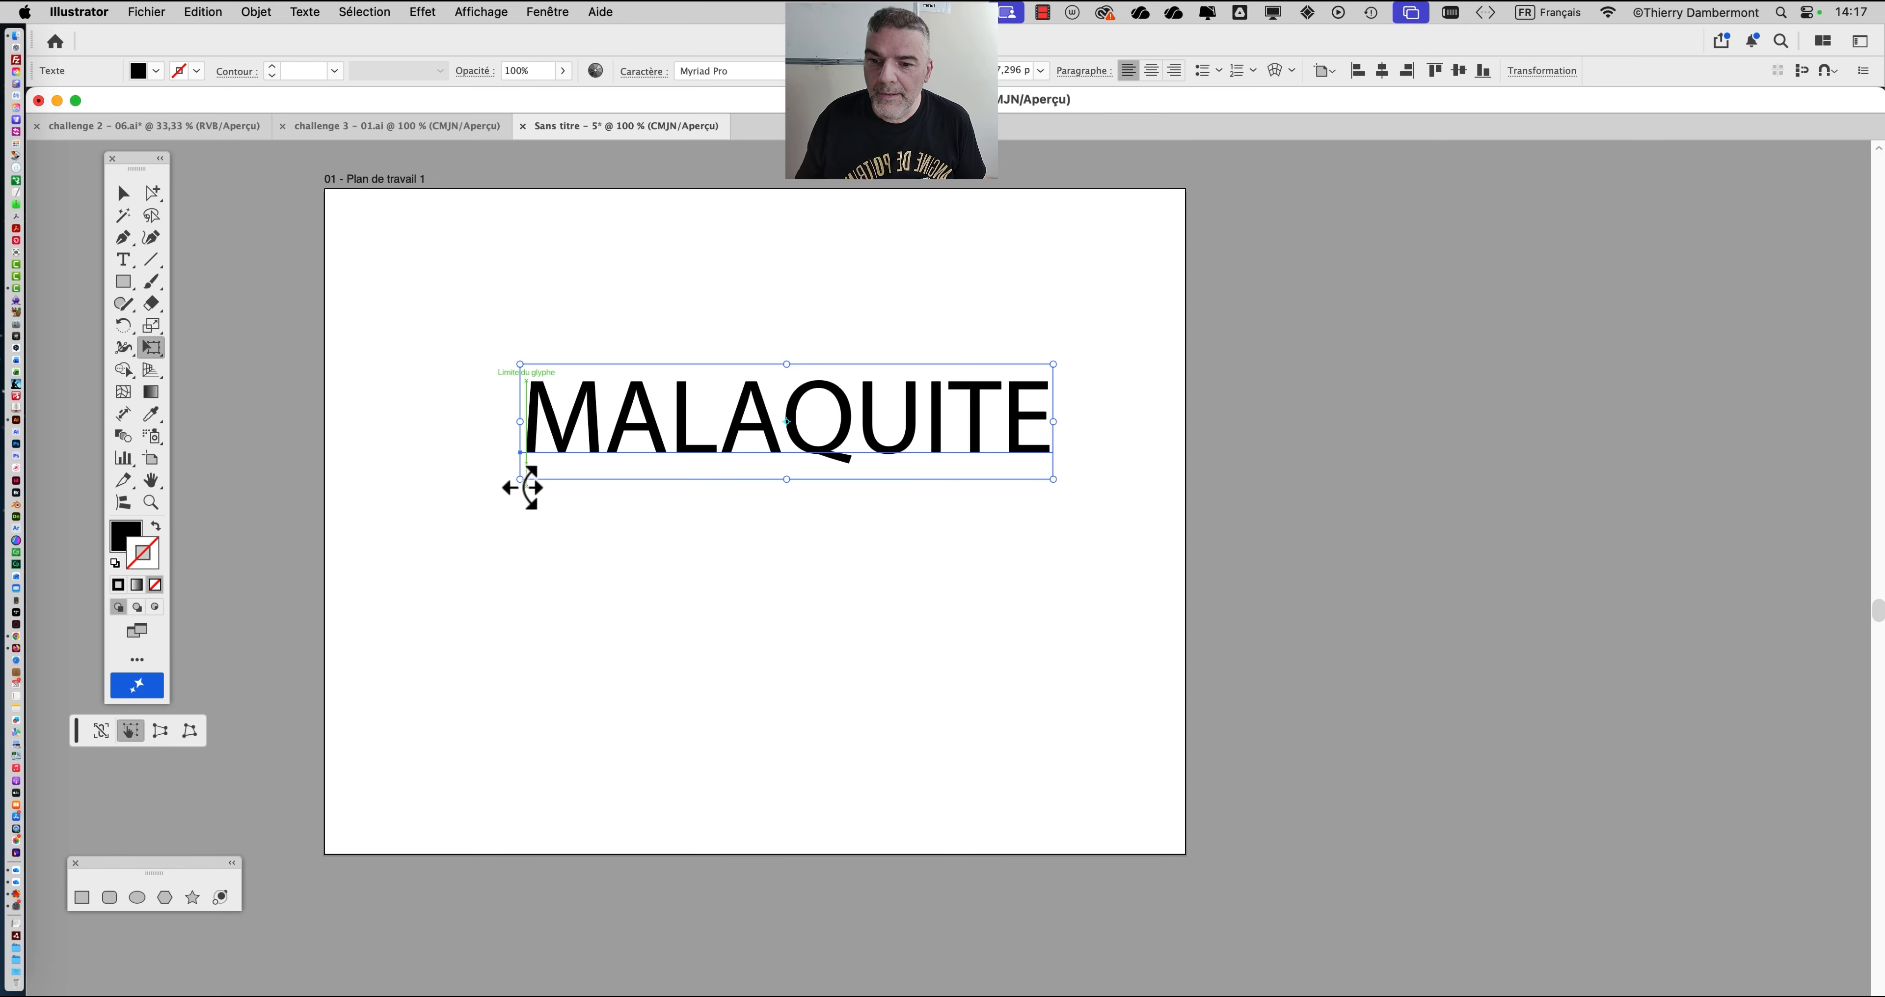
pyautogui.moveTo(518, 477); pyautogui.dragTo(447, 518)
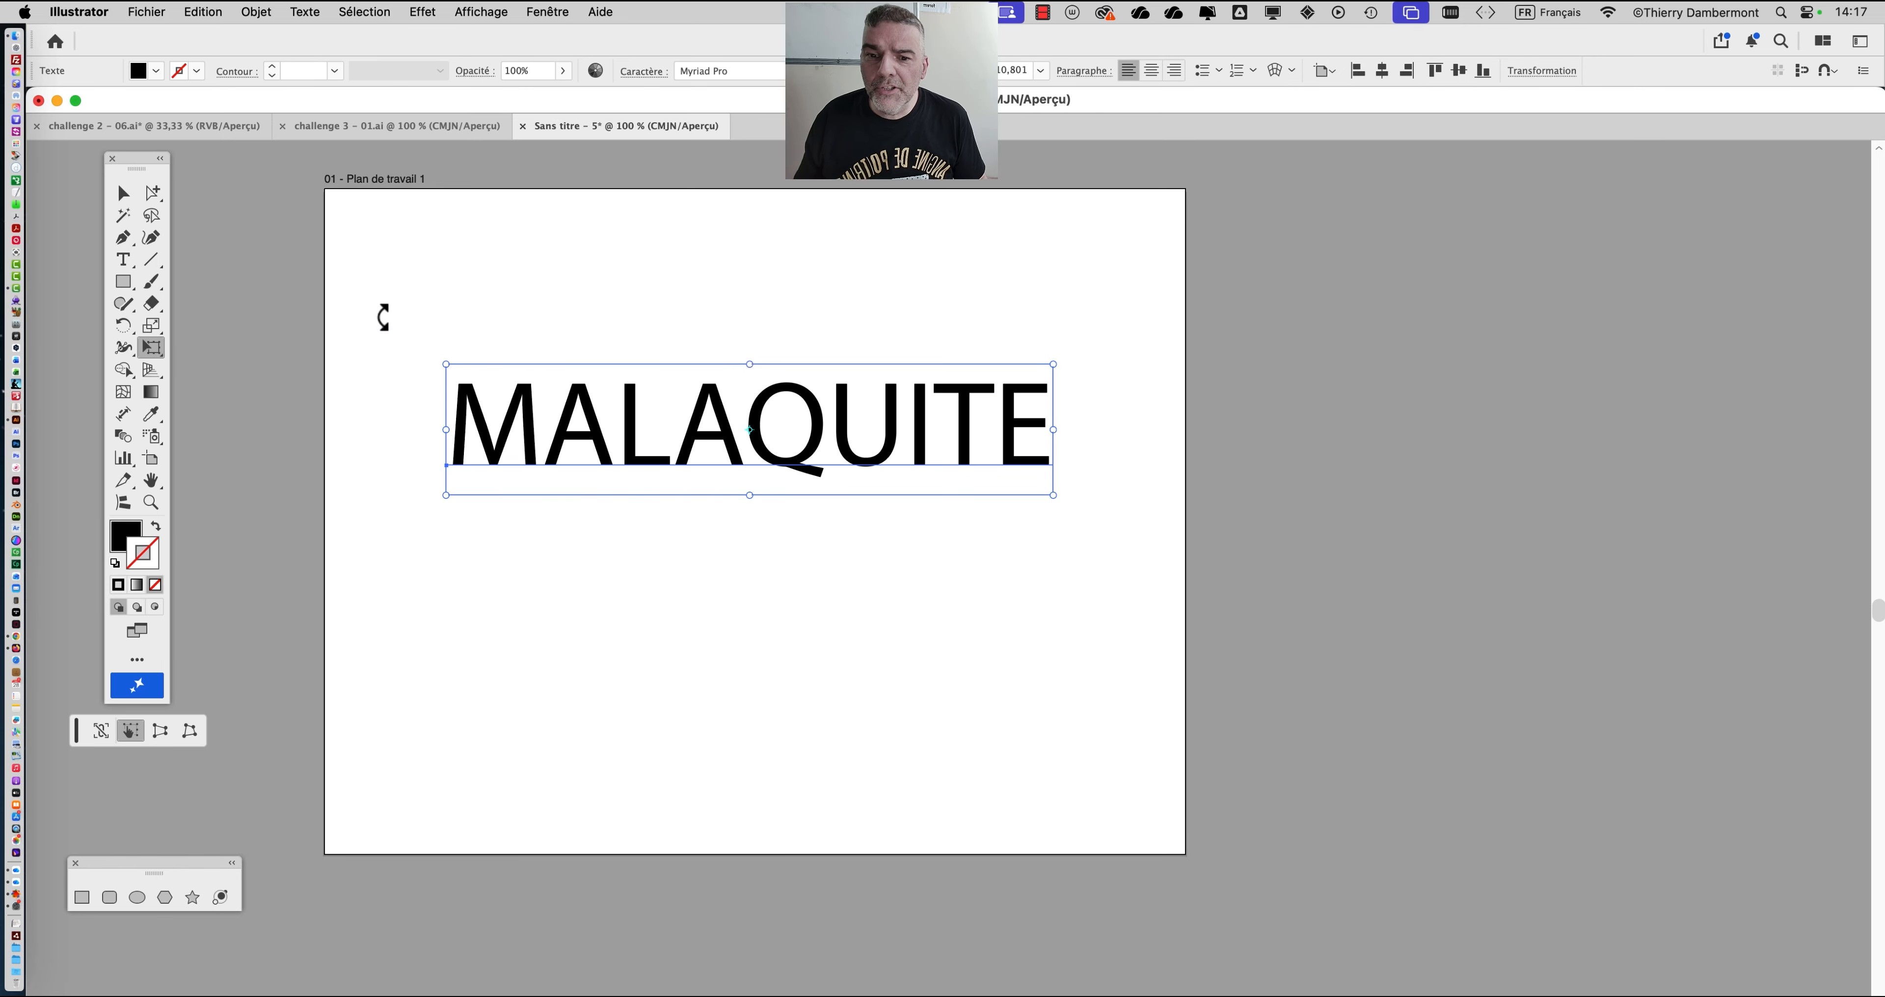
# Change every letter after the initial M to lowercase so the word reads "Malaquite".
pyautogui.click(121, 268)
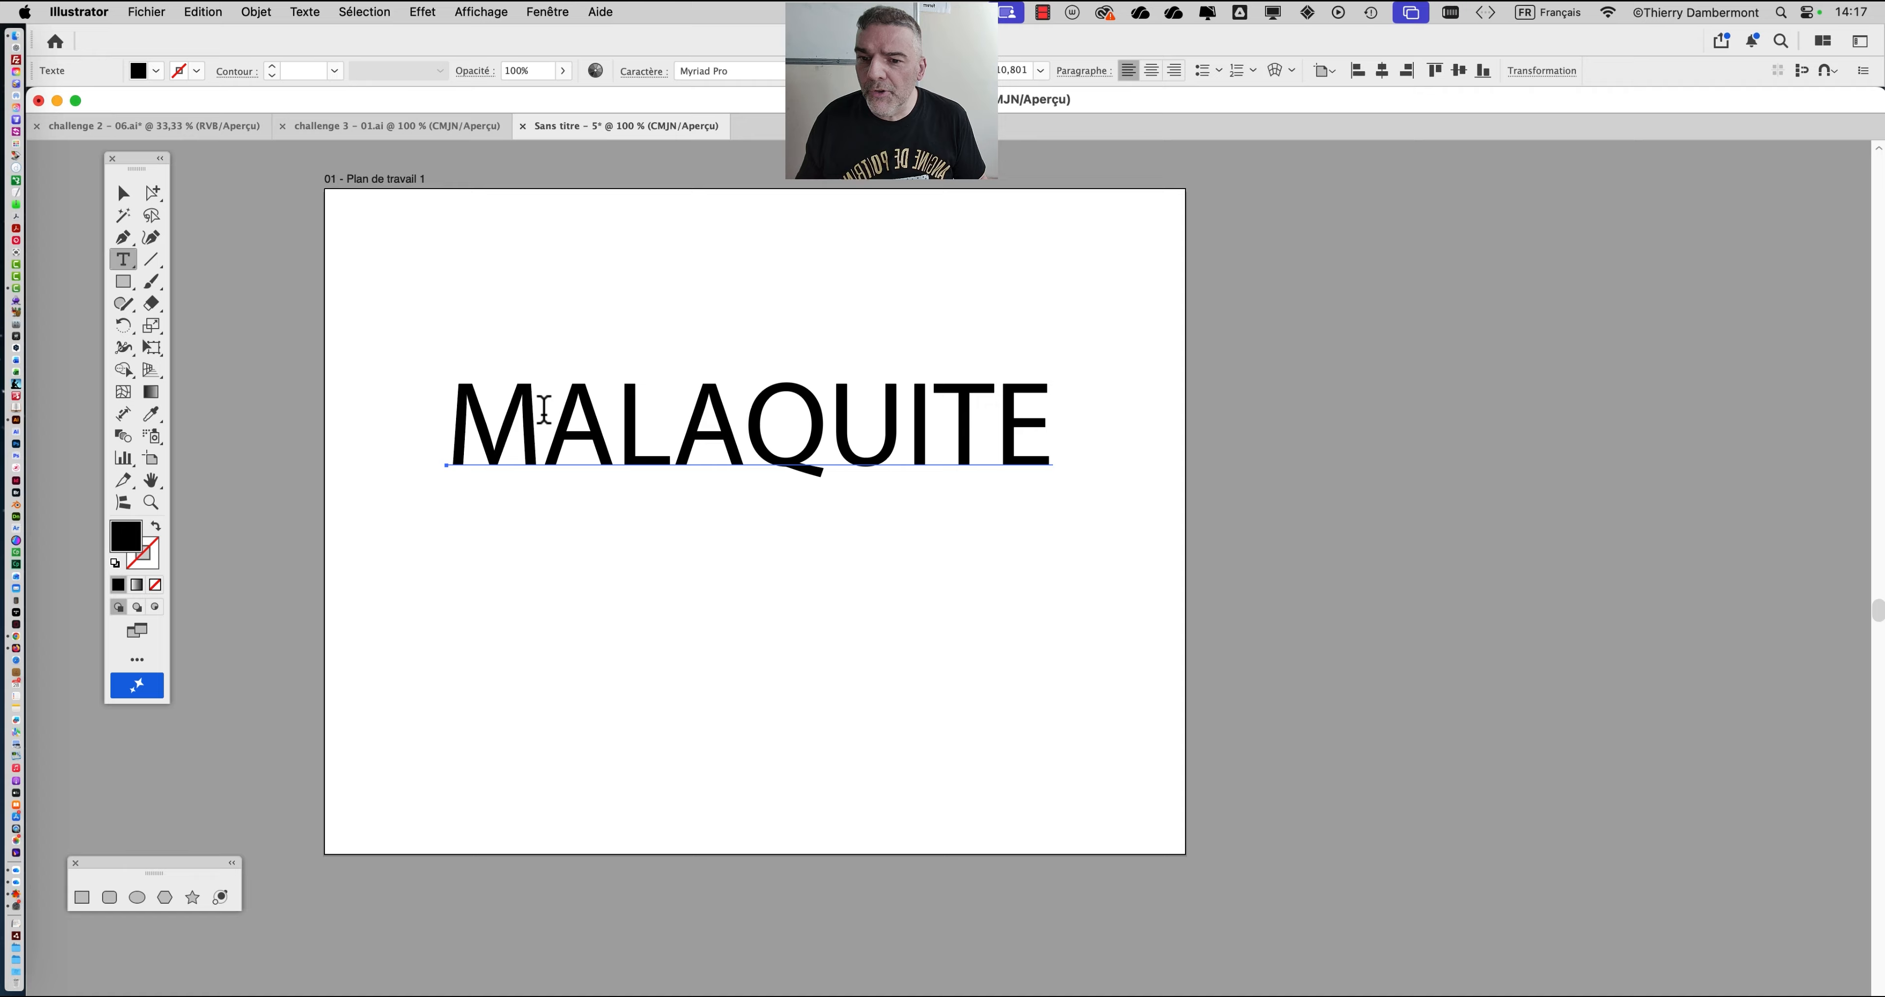
pyautogui.moveTo(541, 421); pyautogui.dragTo(1034, 428)
pyautogui.click(552, 413)
pyautogui.moveTo(552, 413); pyautogui.dragTo(1082, 416)
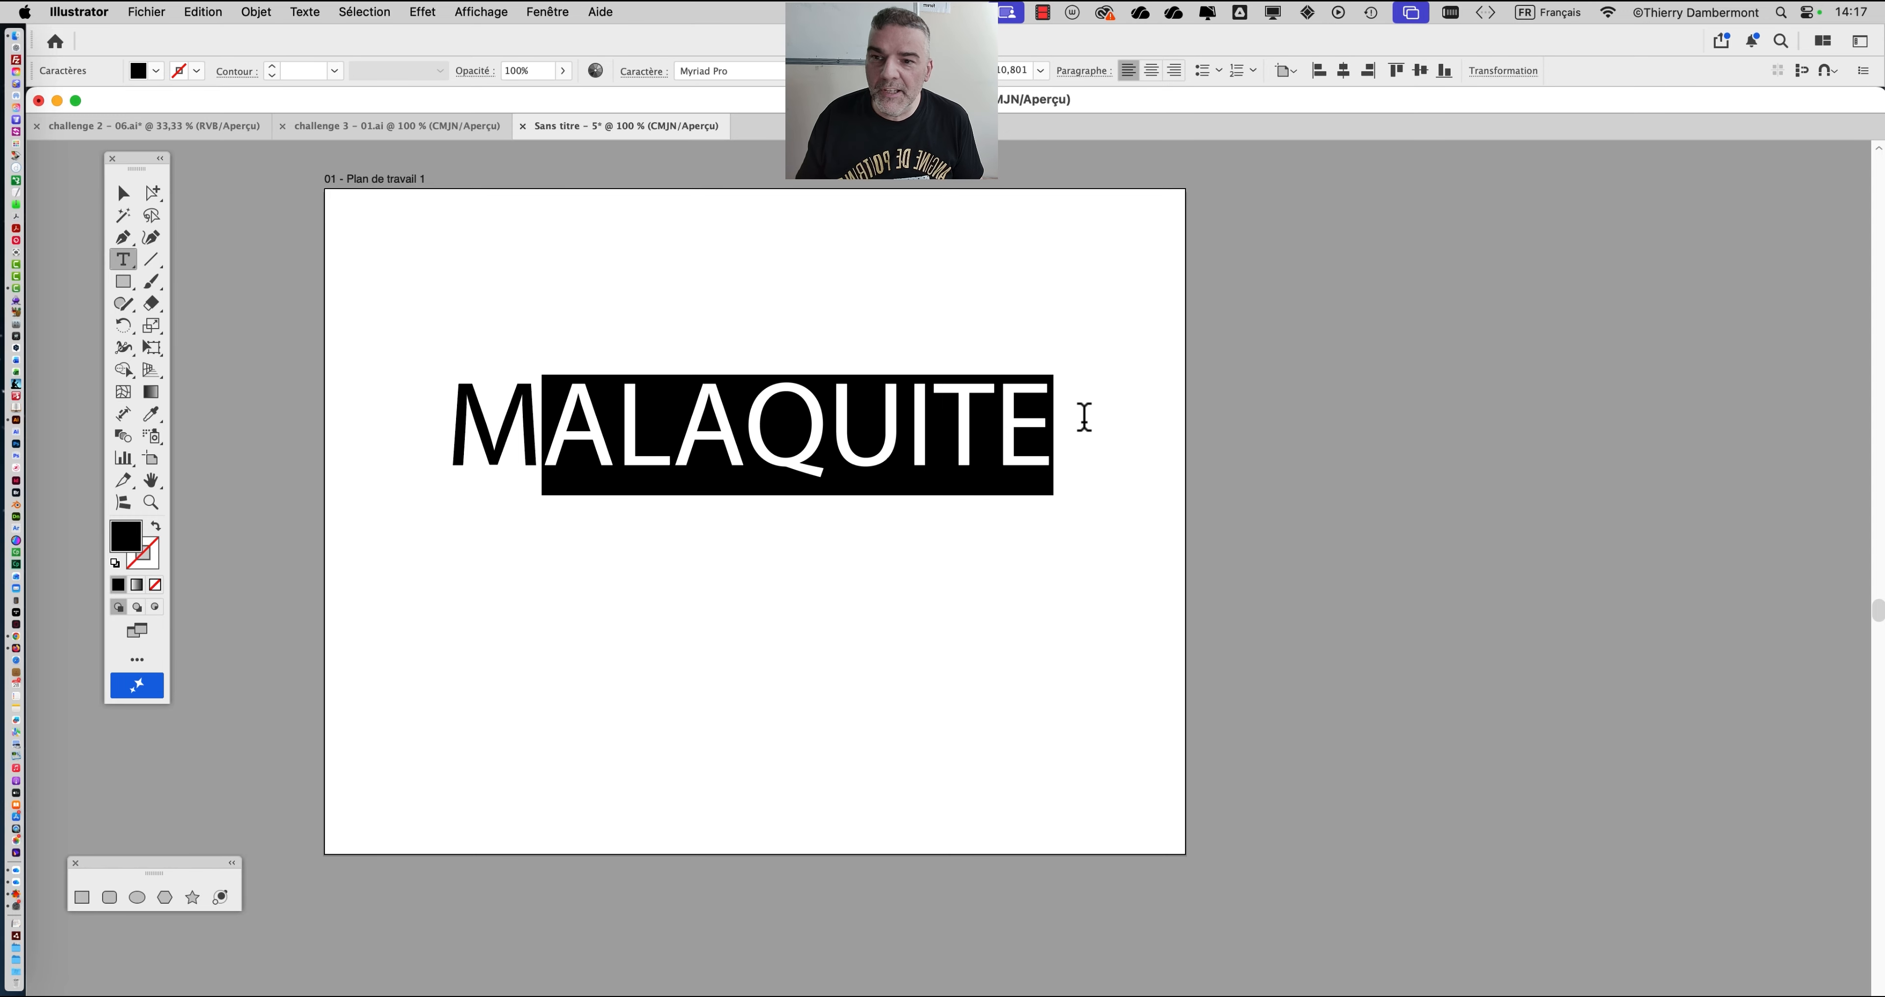
pyautogui.click(300, 14)
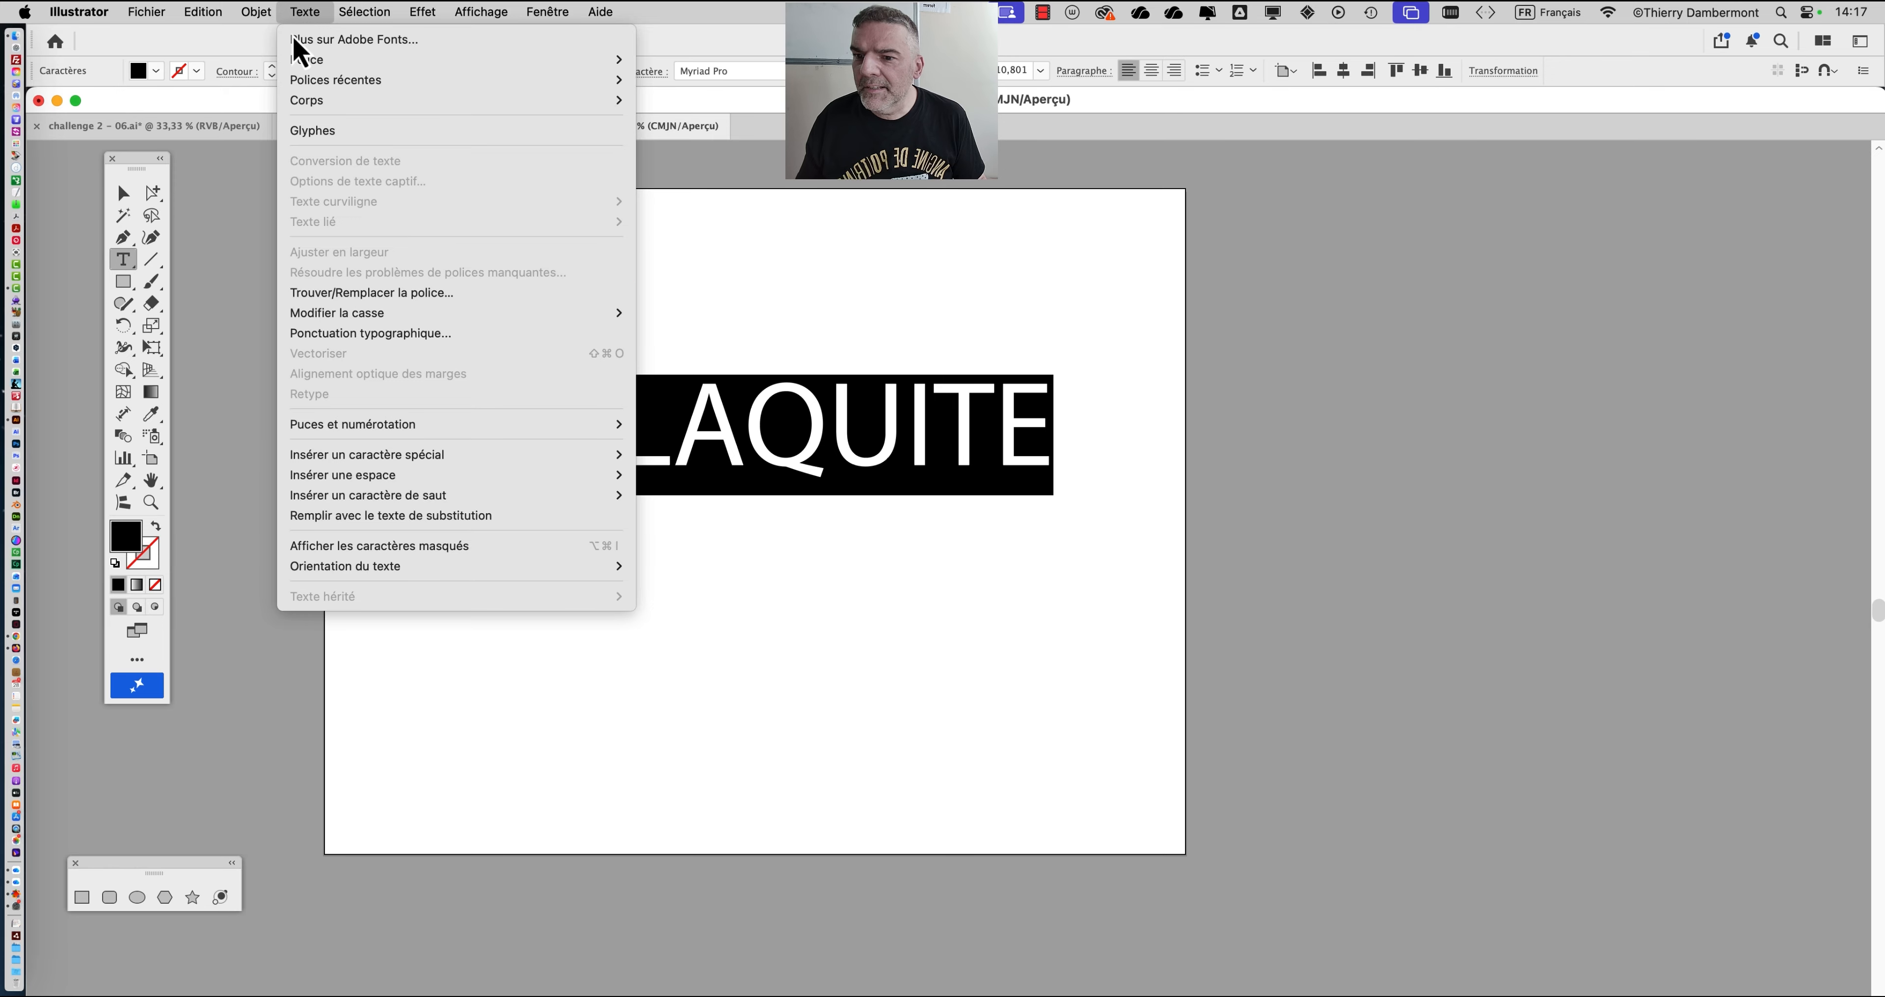
pyautogui.moveTo(364, 322)
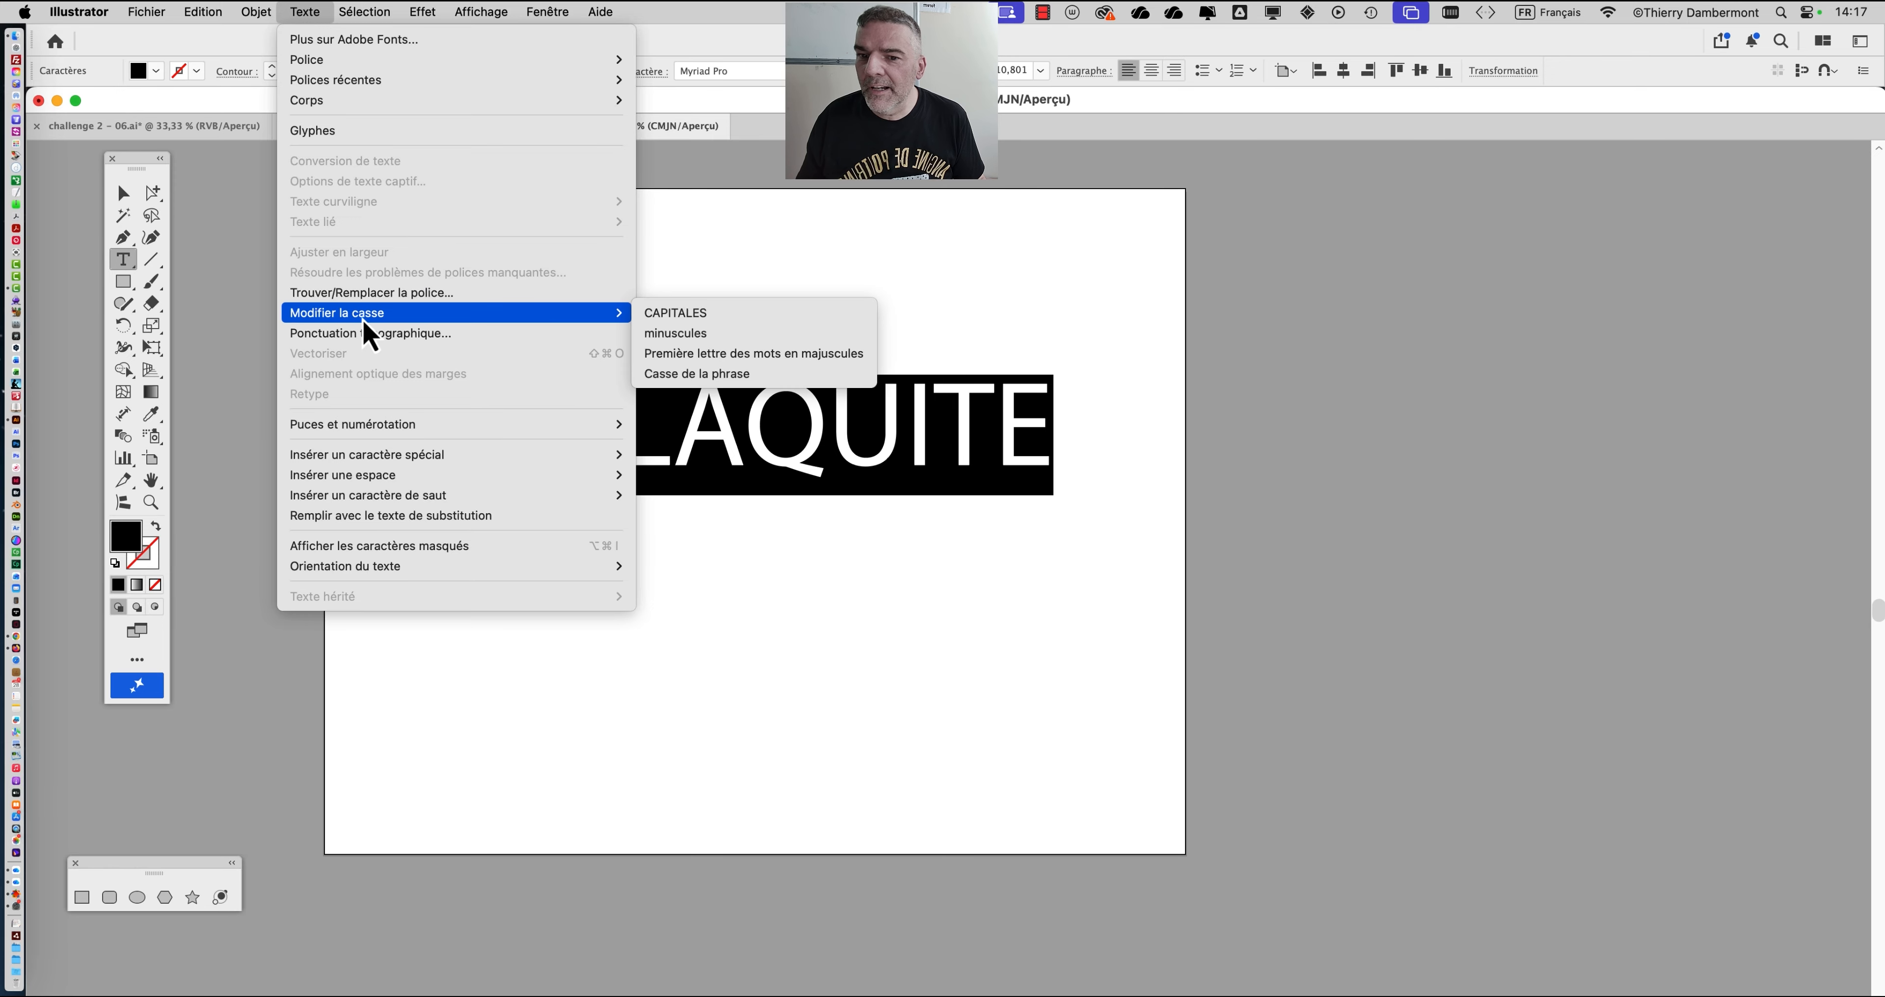
pyautogui.click(703, 334)
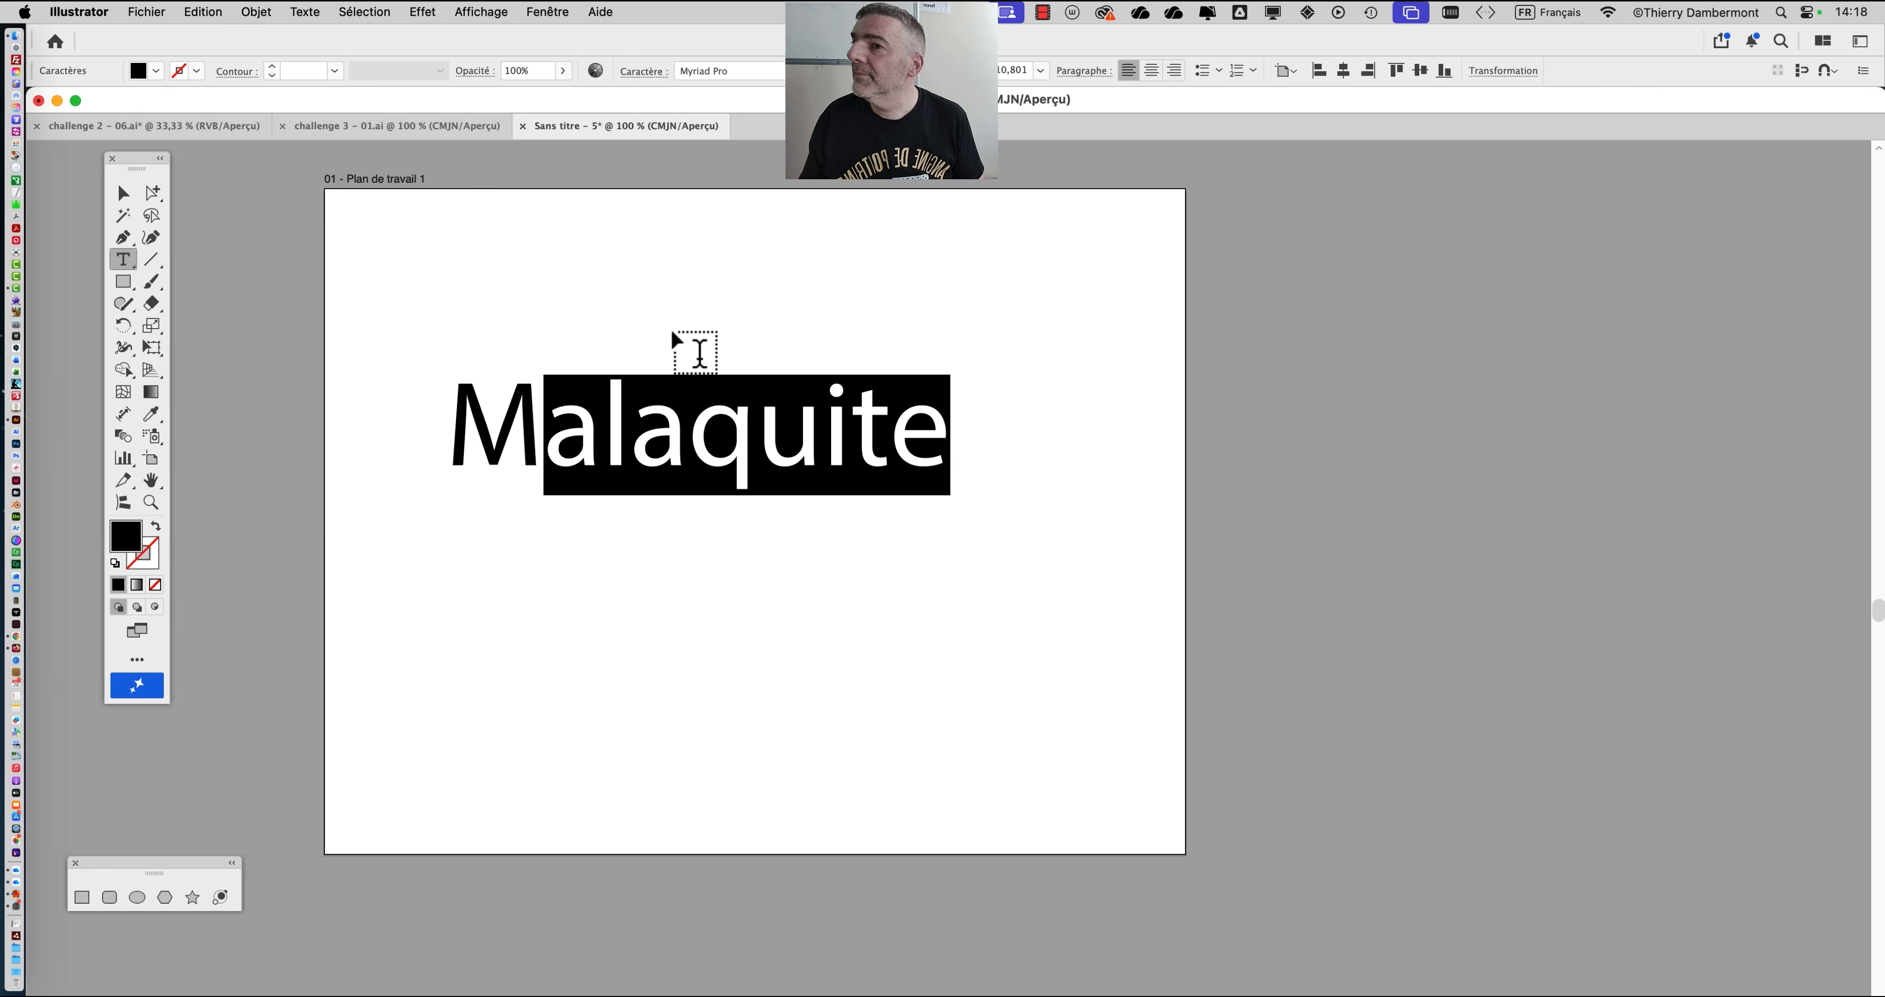
pyautogui.click(634, 388)
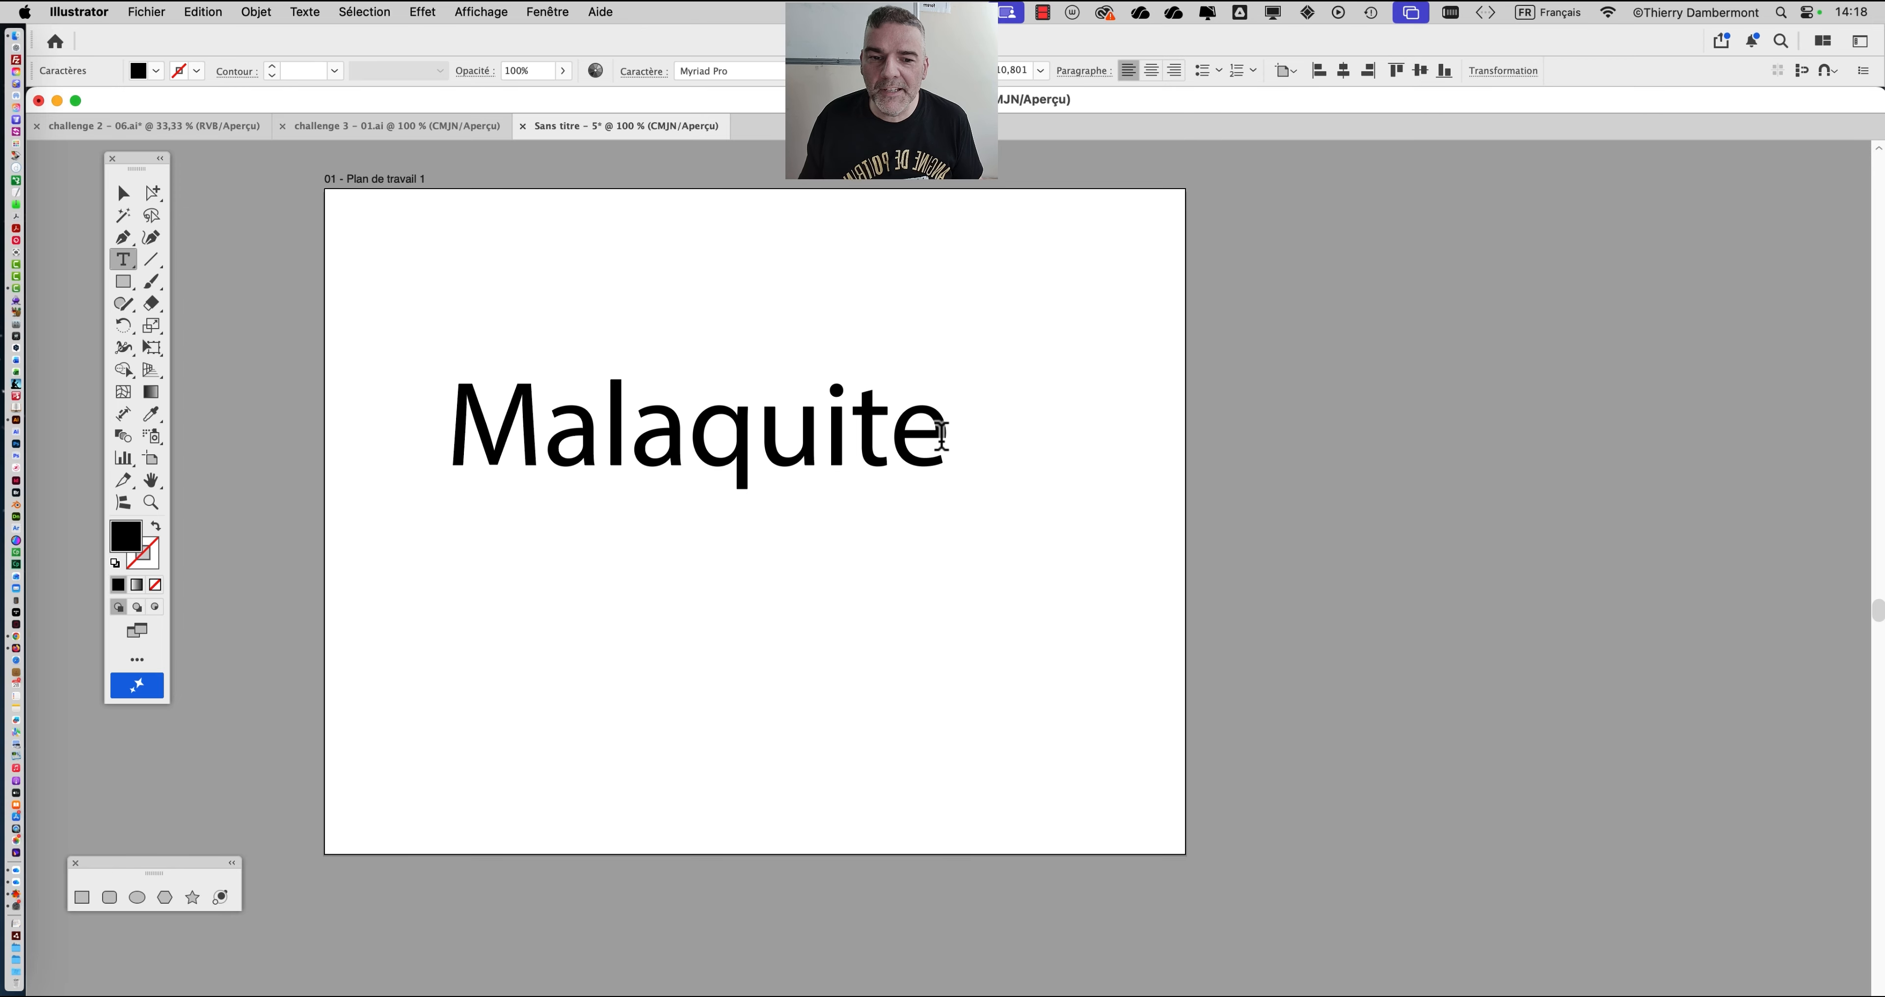
# Move the word slightly up and to the right on the artboard.
pyautogui.moveTo(945, 435); pyautogui.dragTo(379, 452)
pyautogui.click(122, 192)
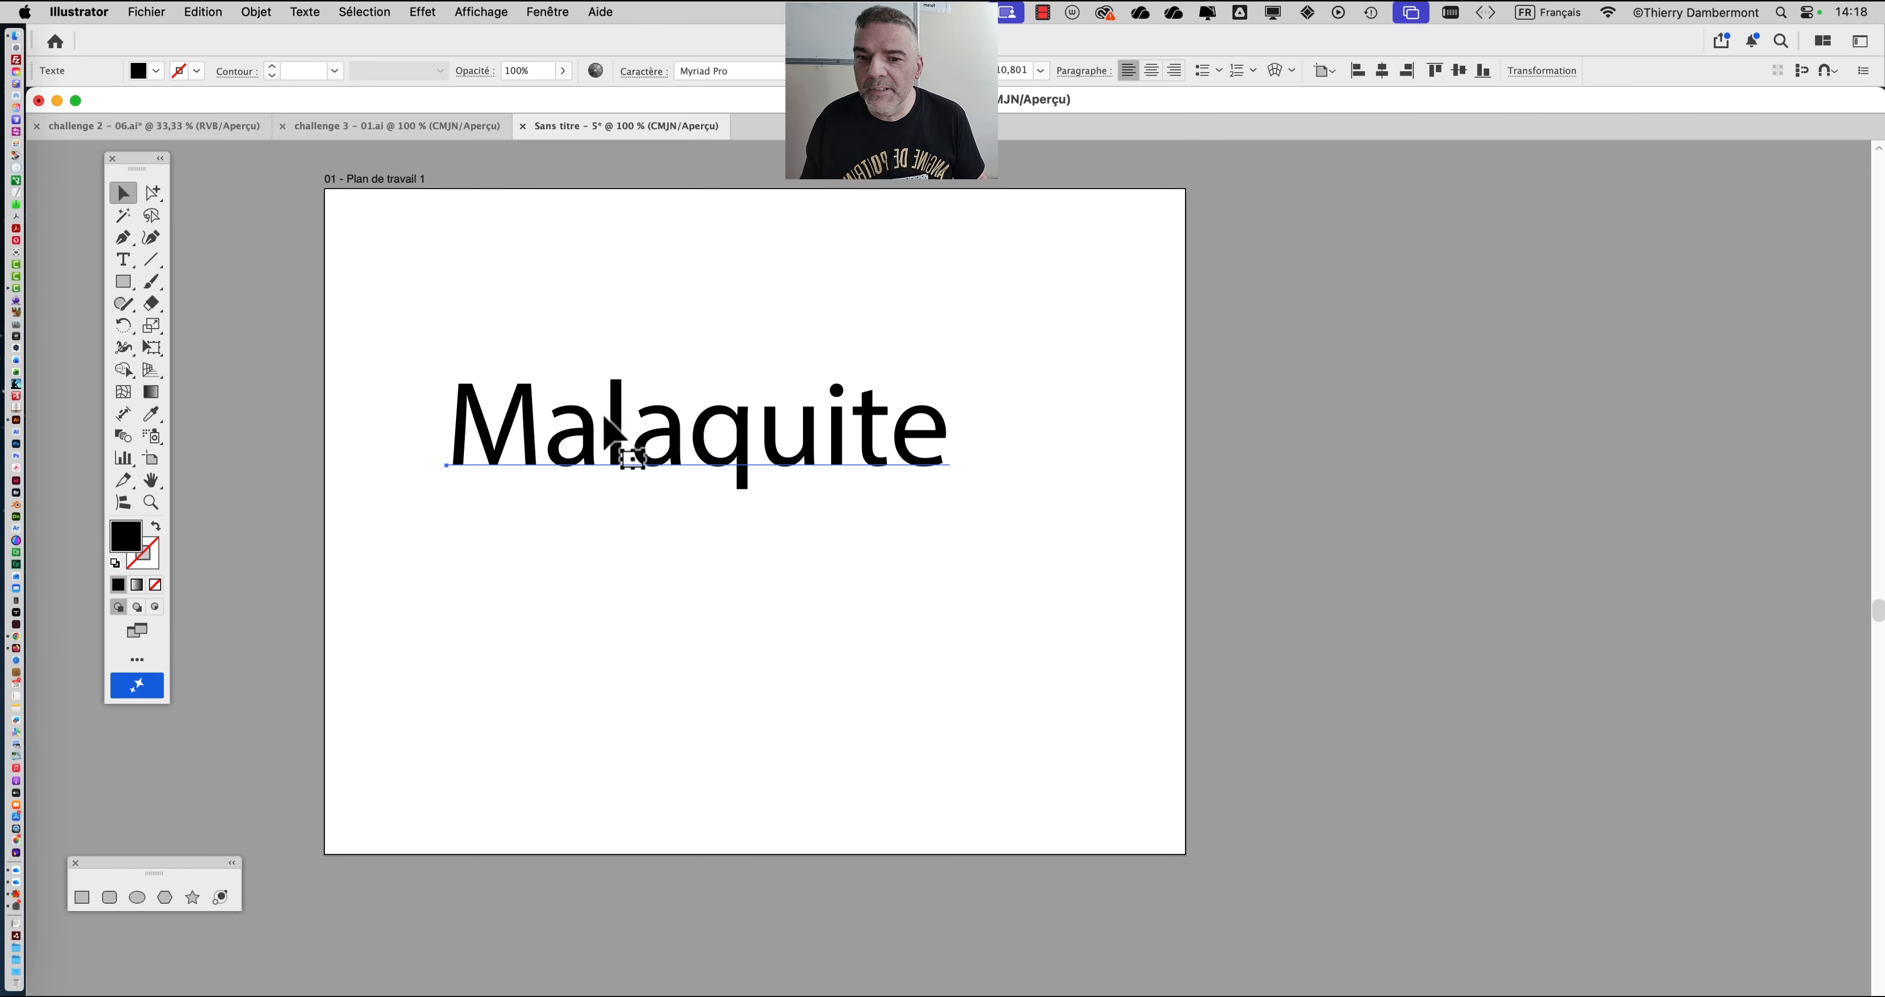
pyautogui.moveTo(648, 450); pyautogui.dragTo(762, 420)
pyautogui.click(689, 541)
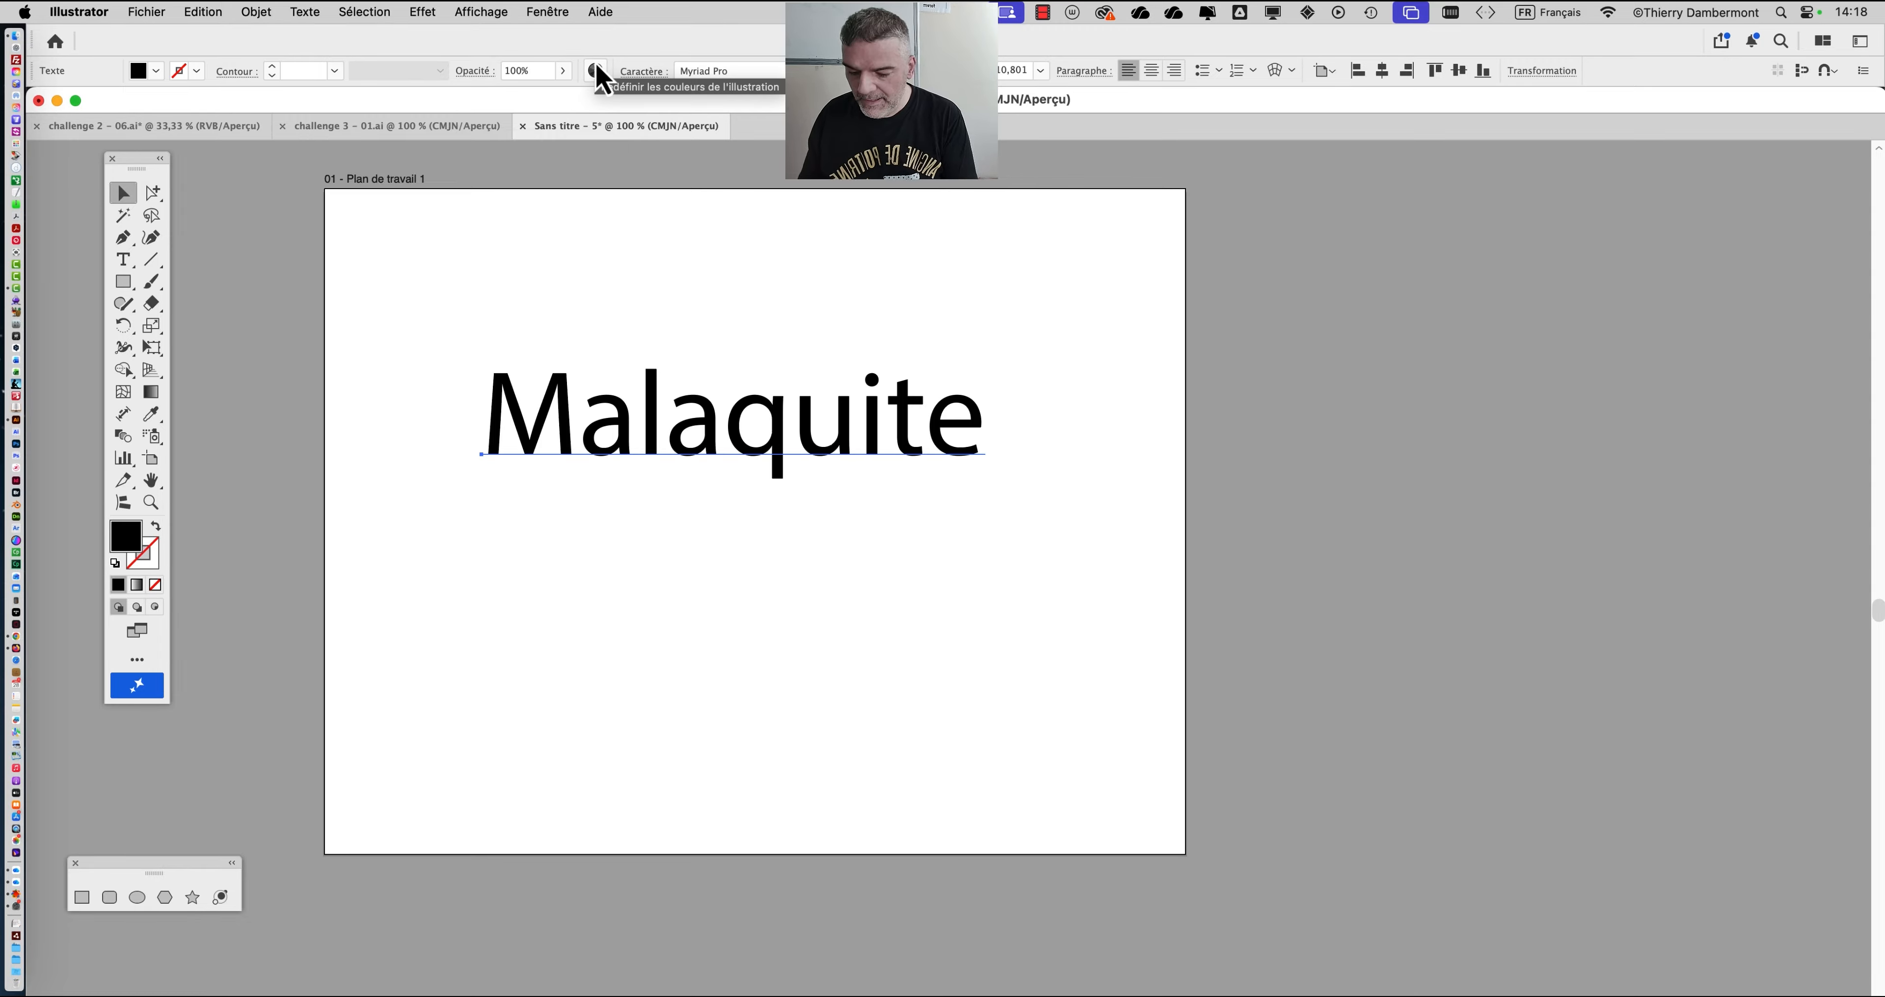
# Set the kerning of the word to Optique in the character settings, then deselect the text.
pyautogui.click(623, 71)
pyautogui.click(470, 263)
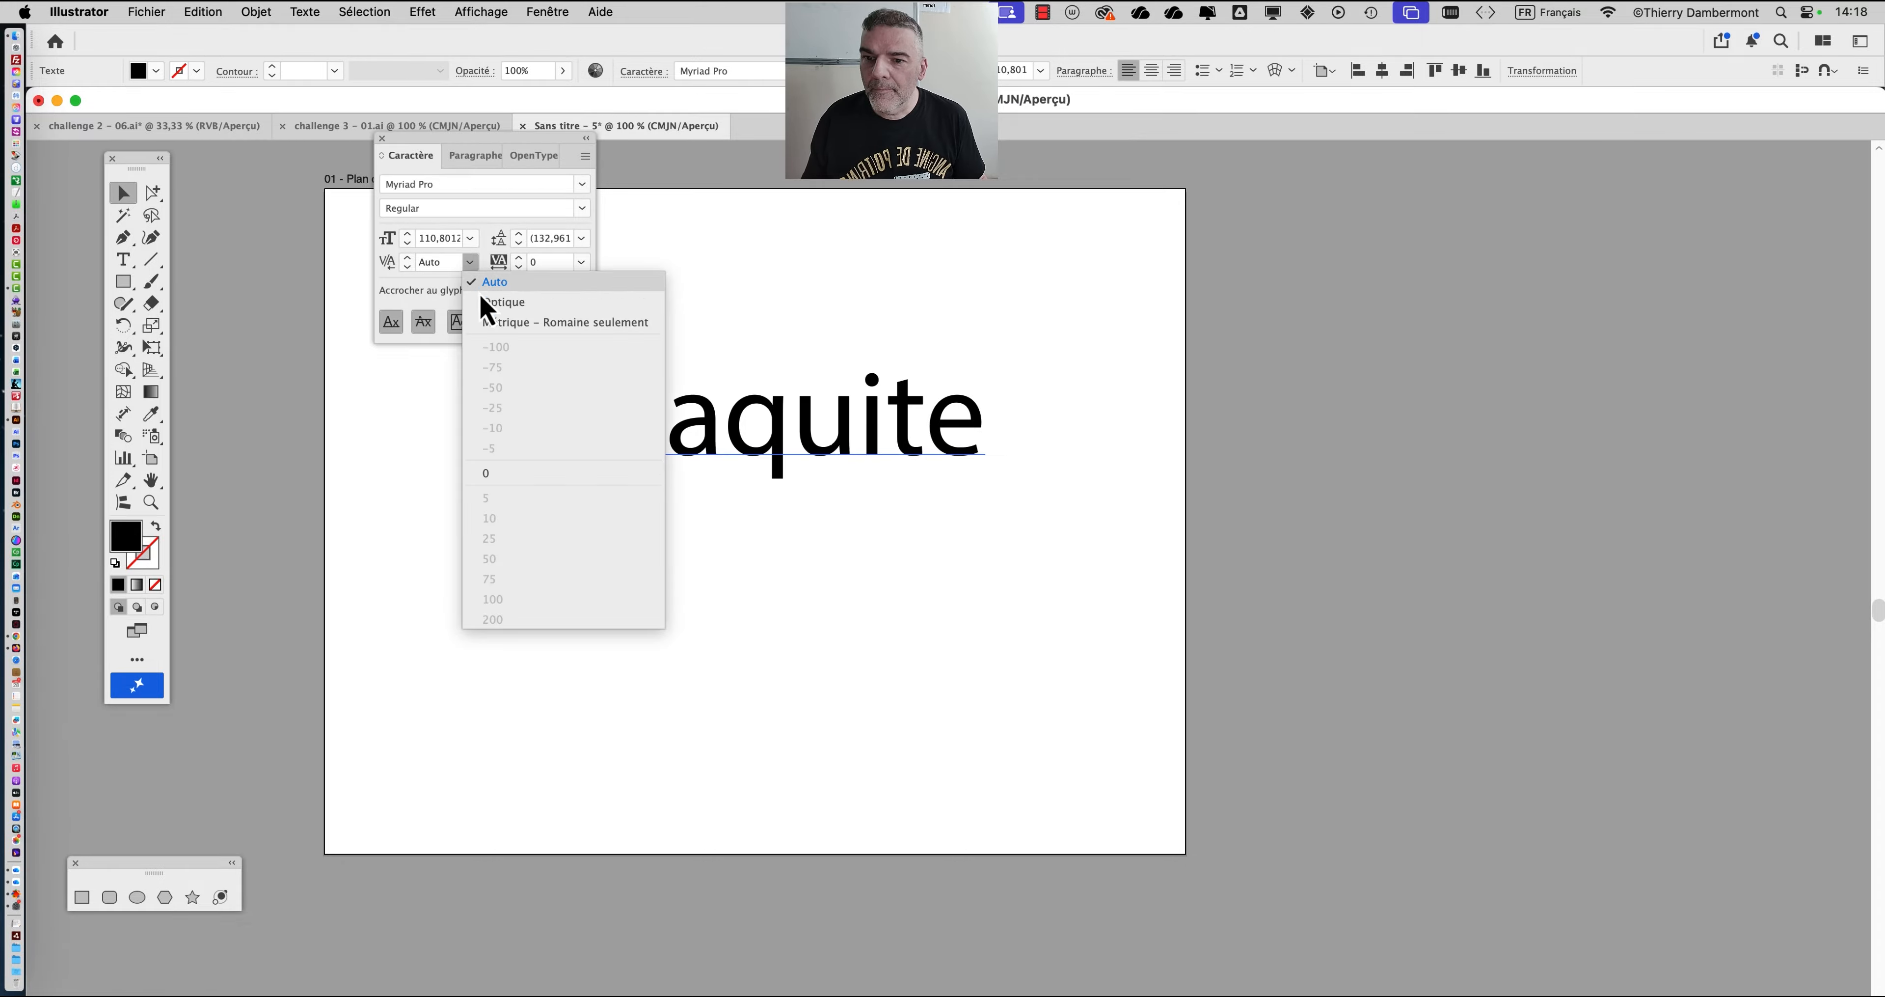
pyautogui.click(483, 299)
pyautogui.click(703, 310)
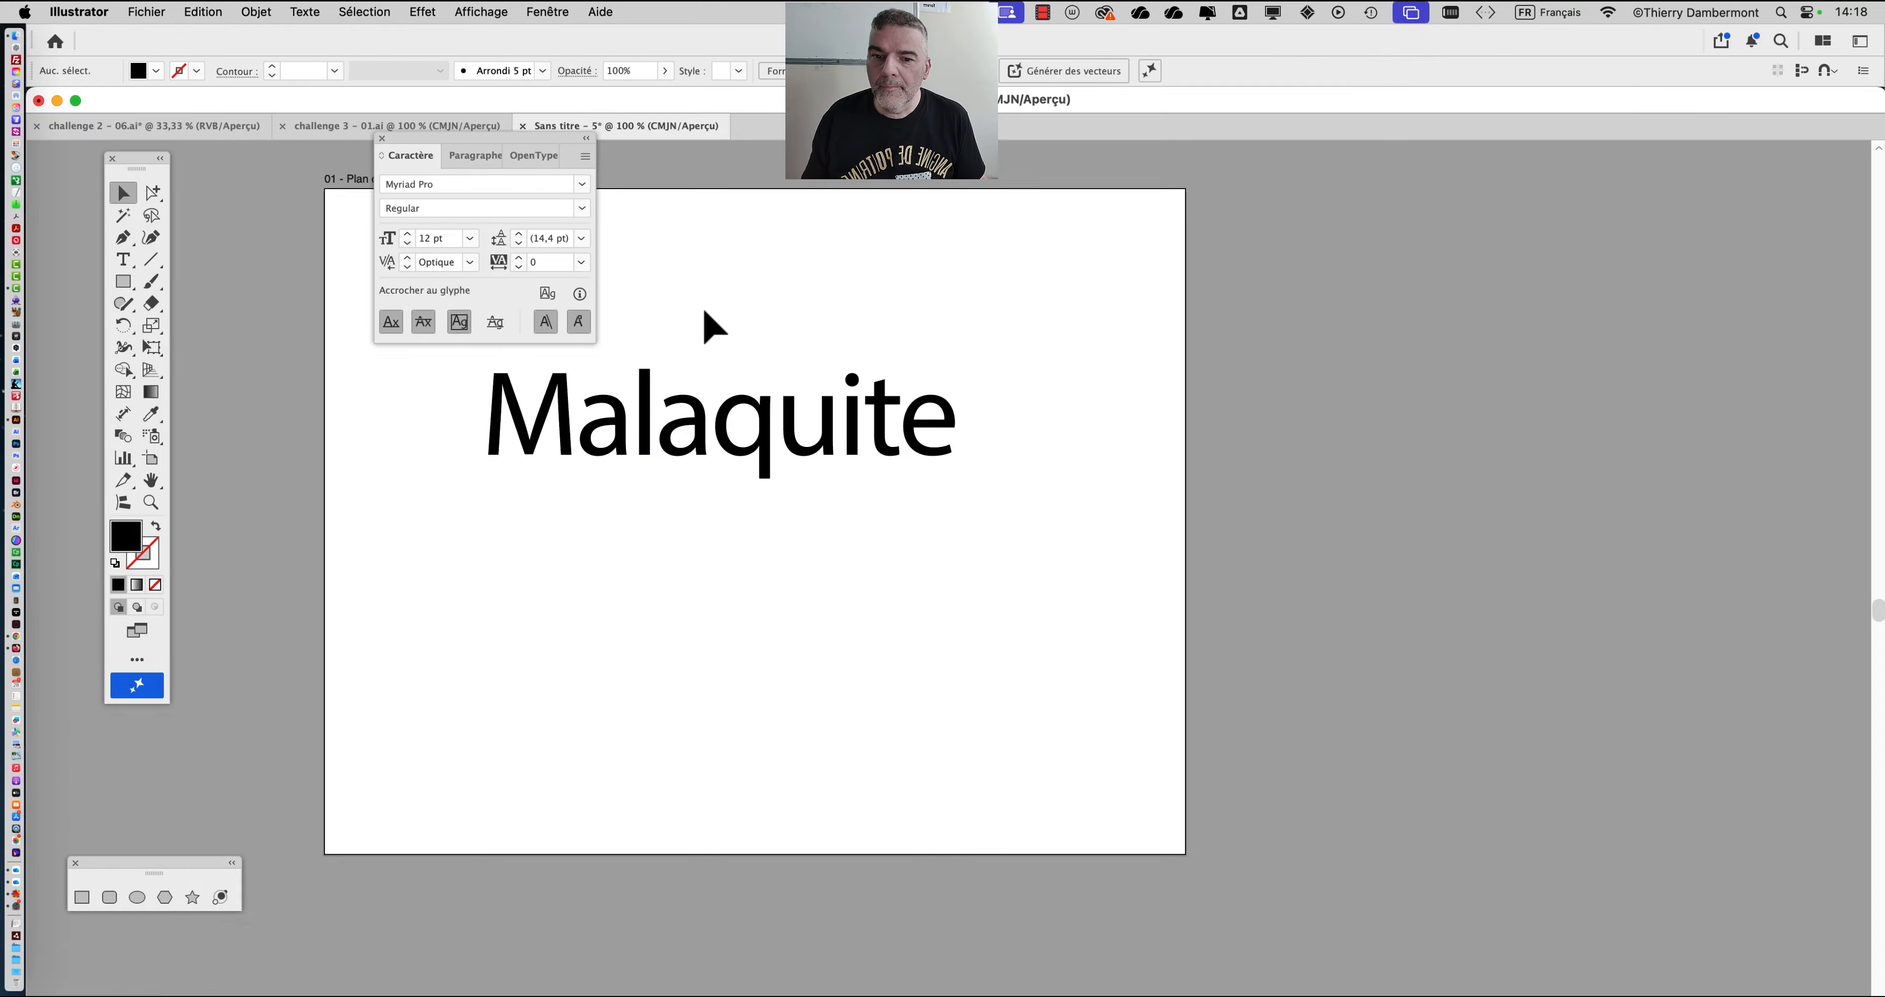
# Move the character settings clear of the word and shift the text slightly down and to the right.
pyautogui.moveTo(395, 141); pyautogui.dragTo(1032, 210)
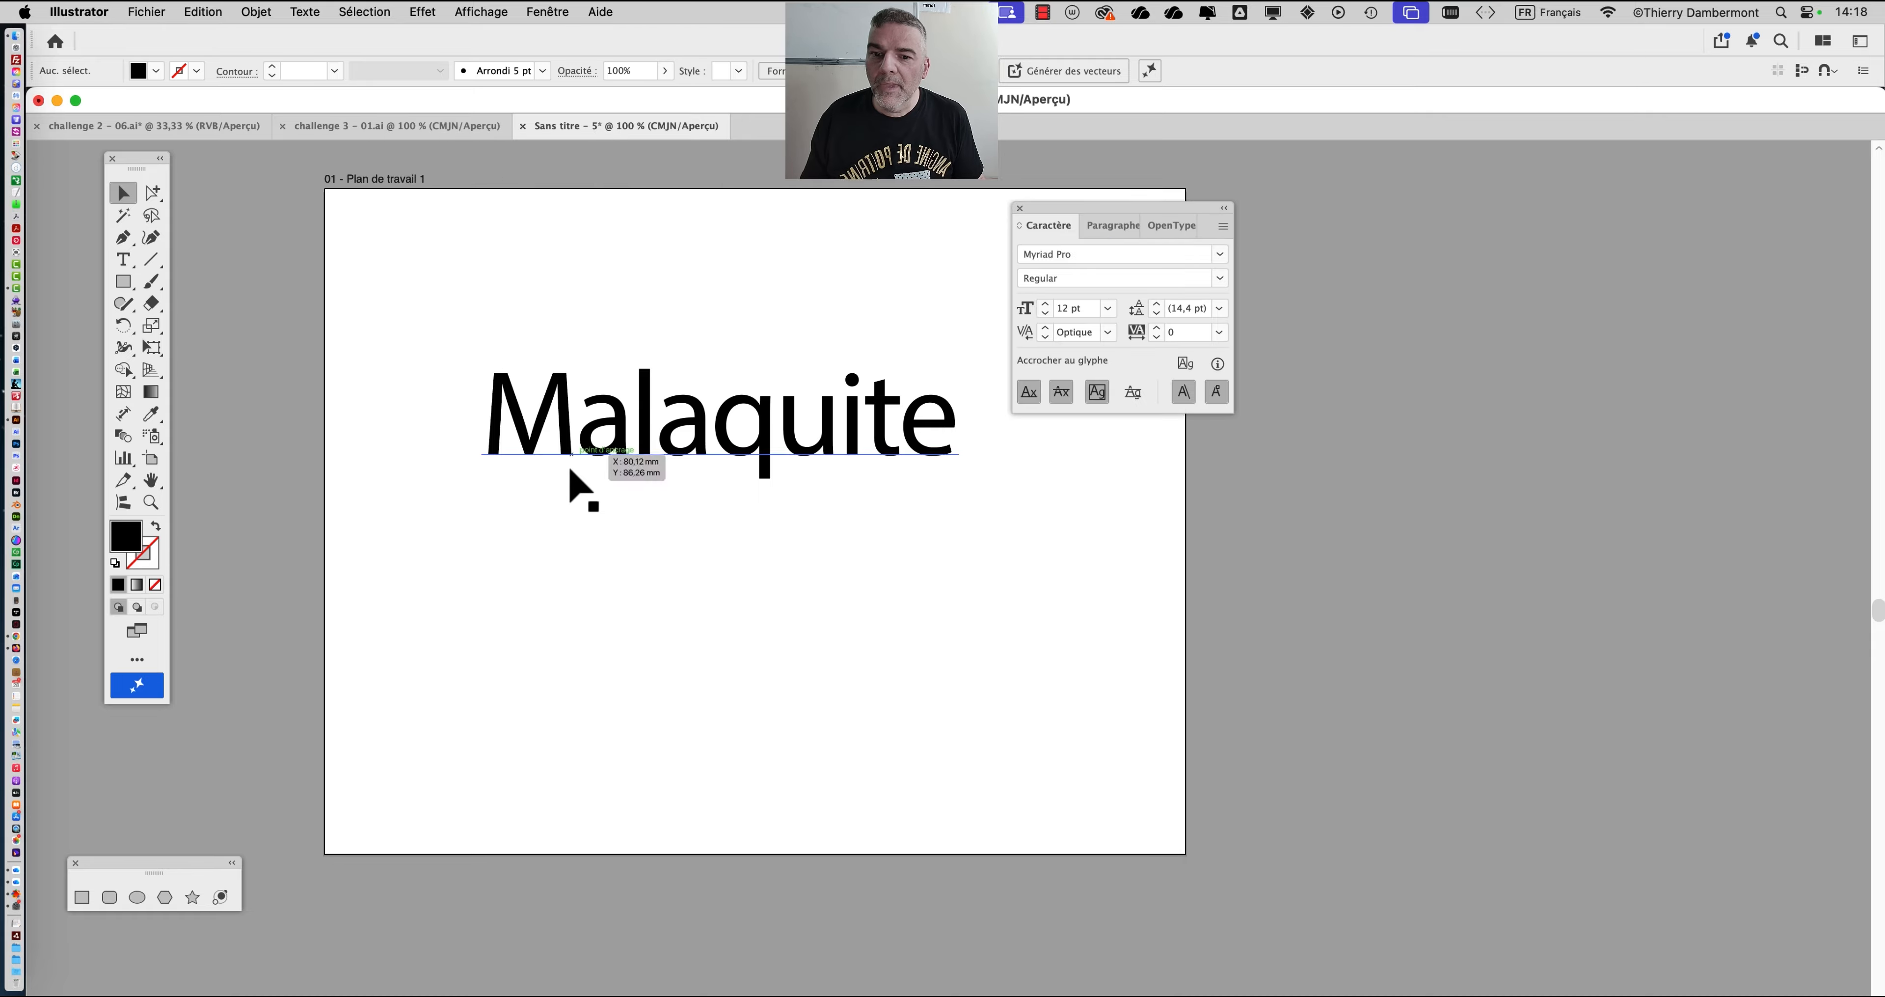
pyautogui.moveTo(647, 448); pyautogui.dragTo(674, 471)
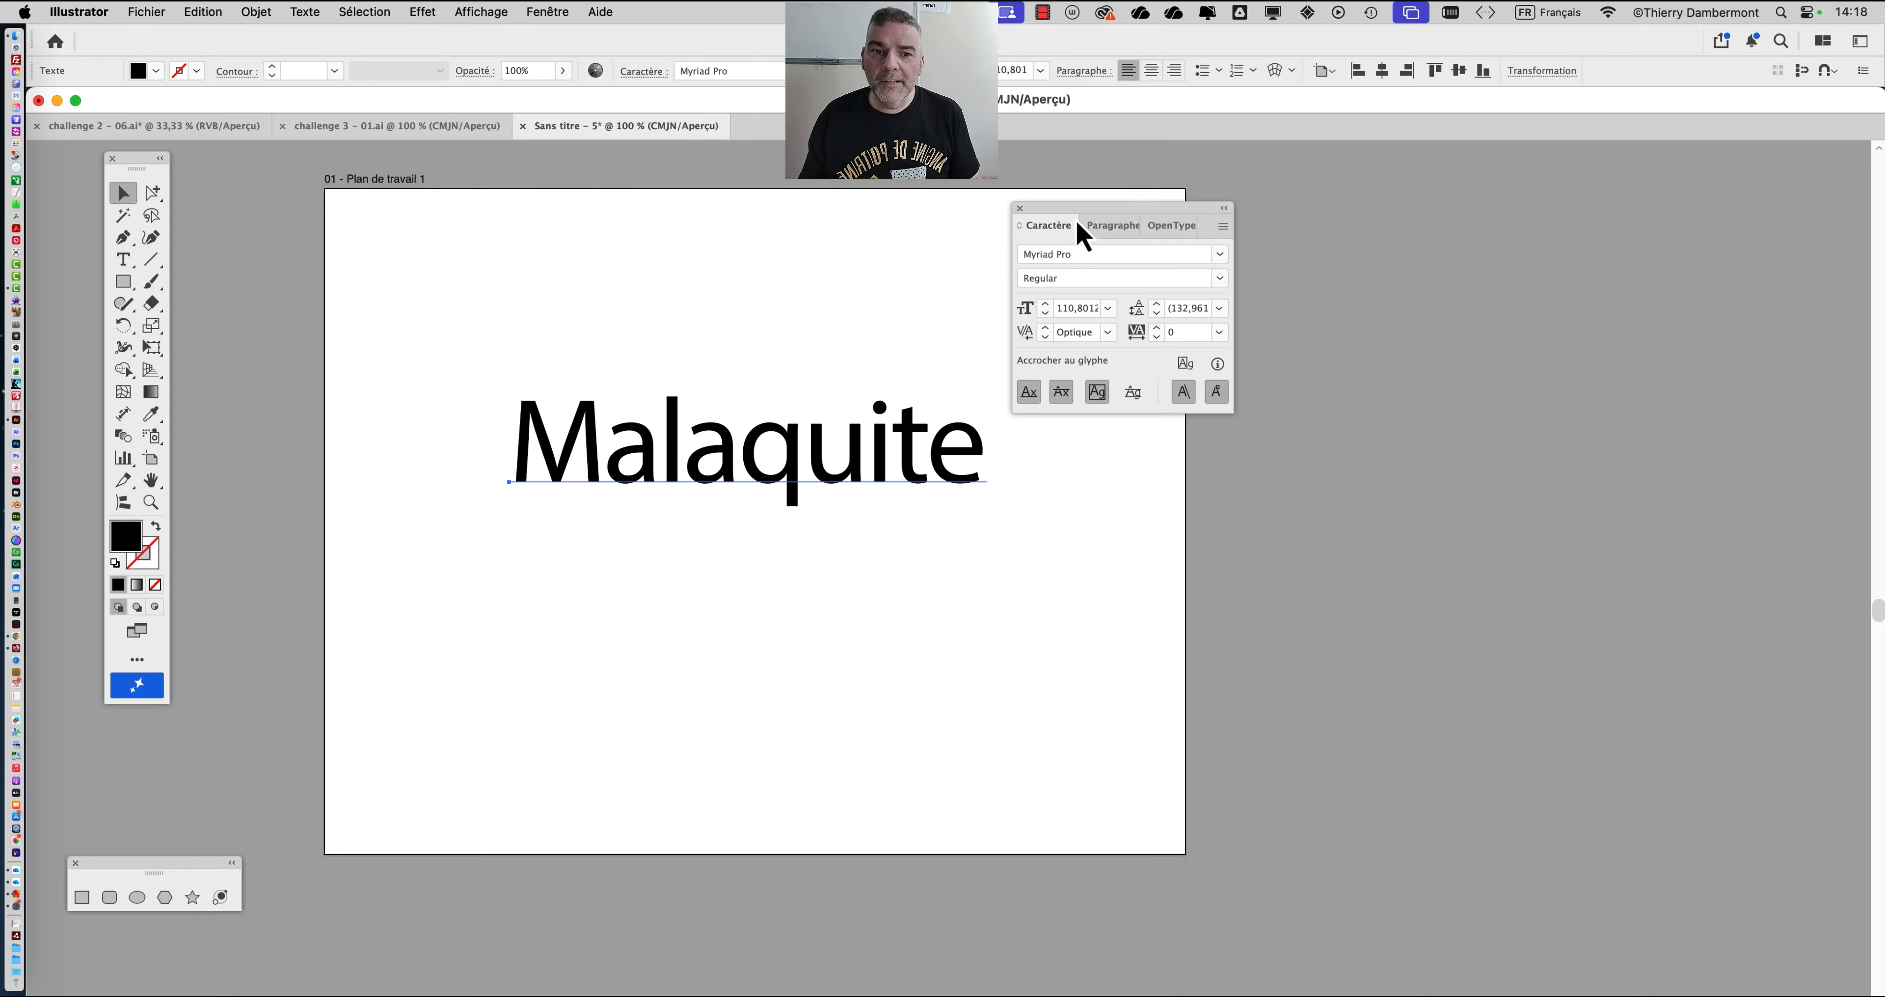
pyautogui.moveTo(1076, 226); pyautogui.dragTo(1233, 234)
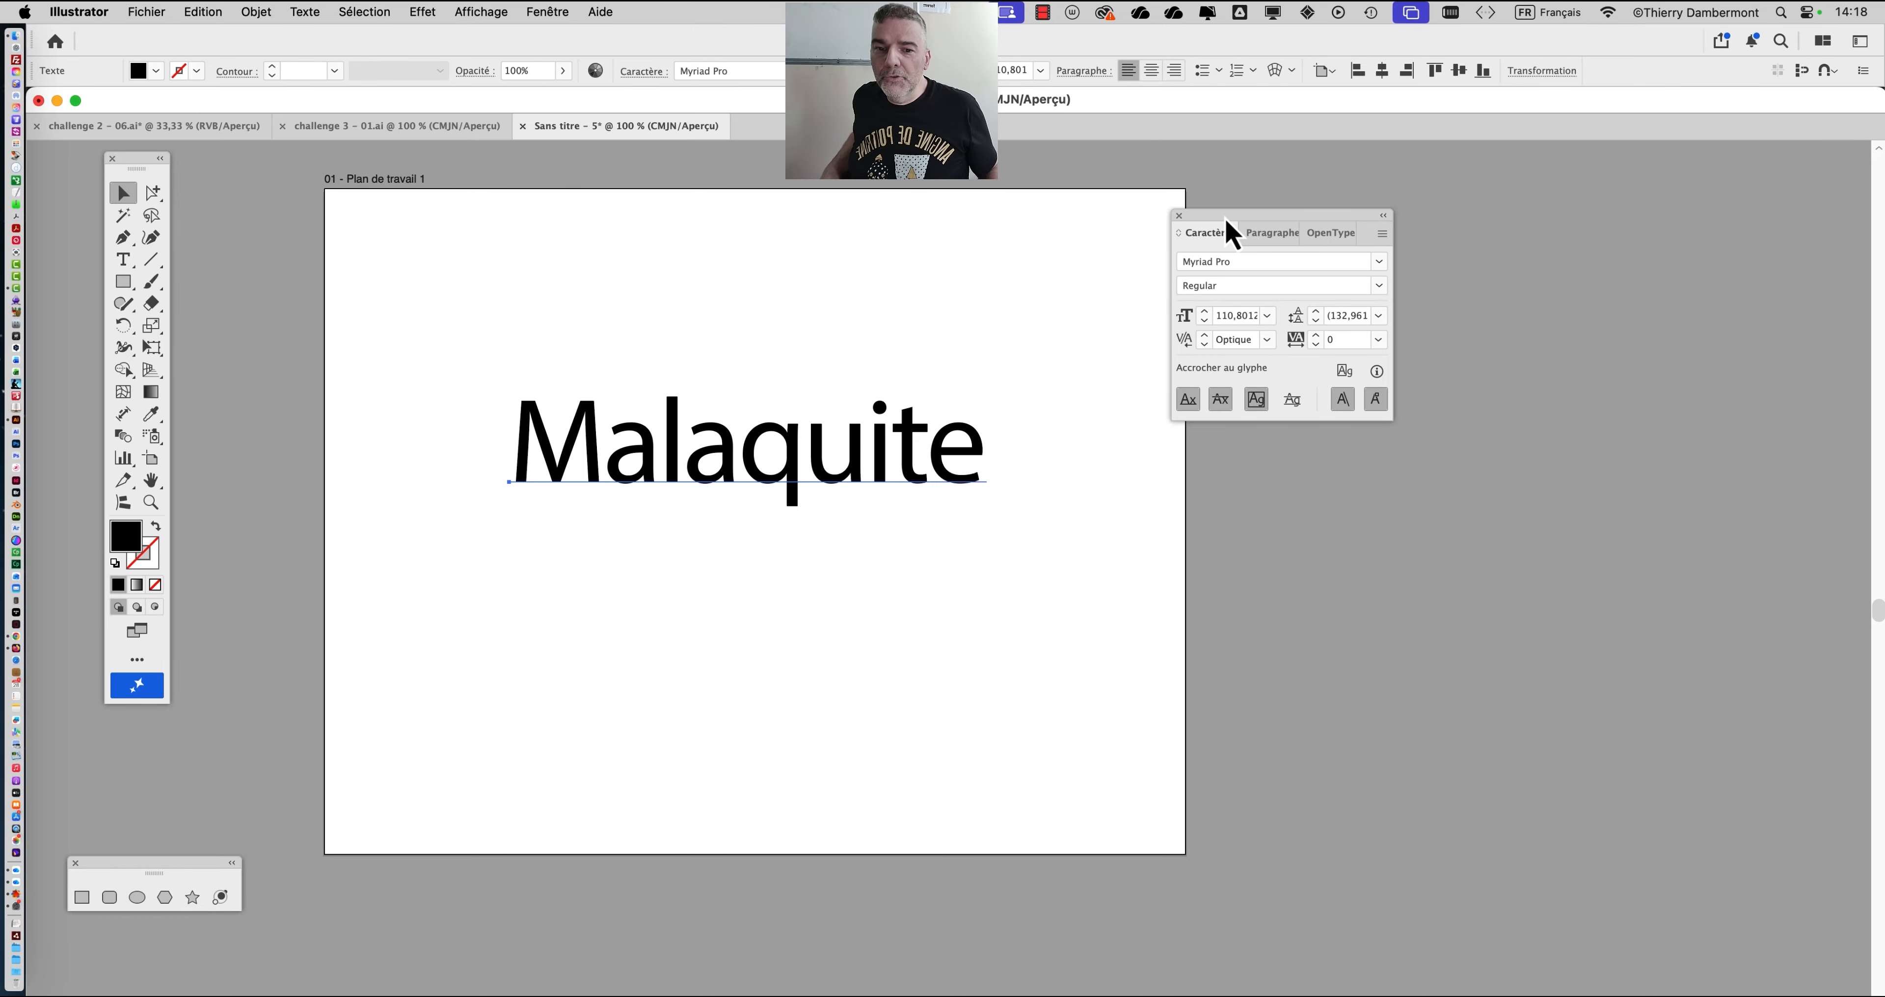
# Examine the available font families previewed on the word, then leave the list without choosing one.
pyautogui.click(1378, 261)
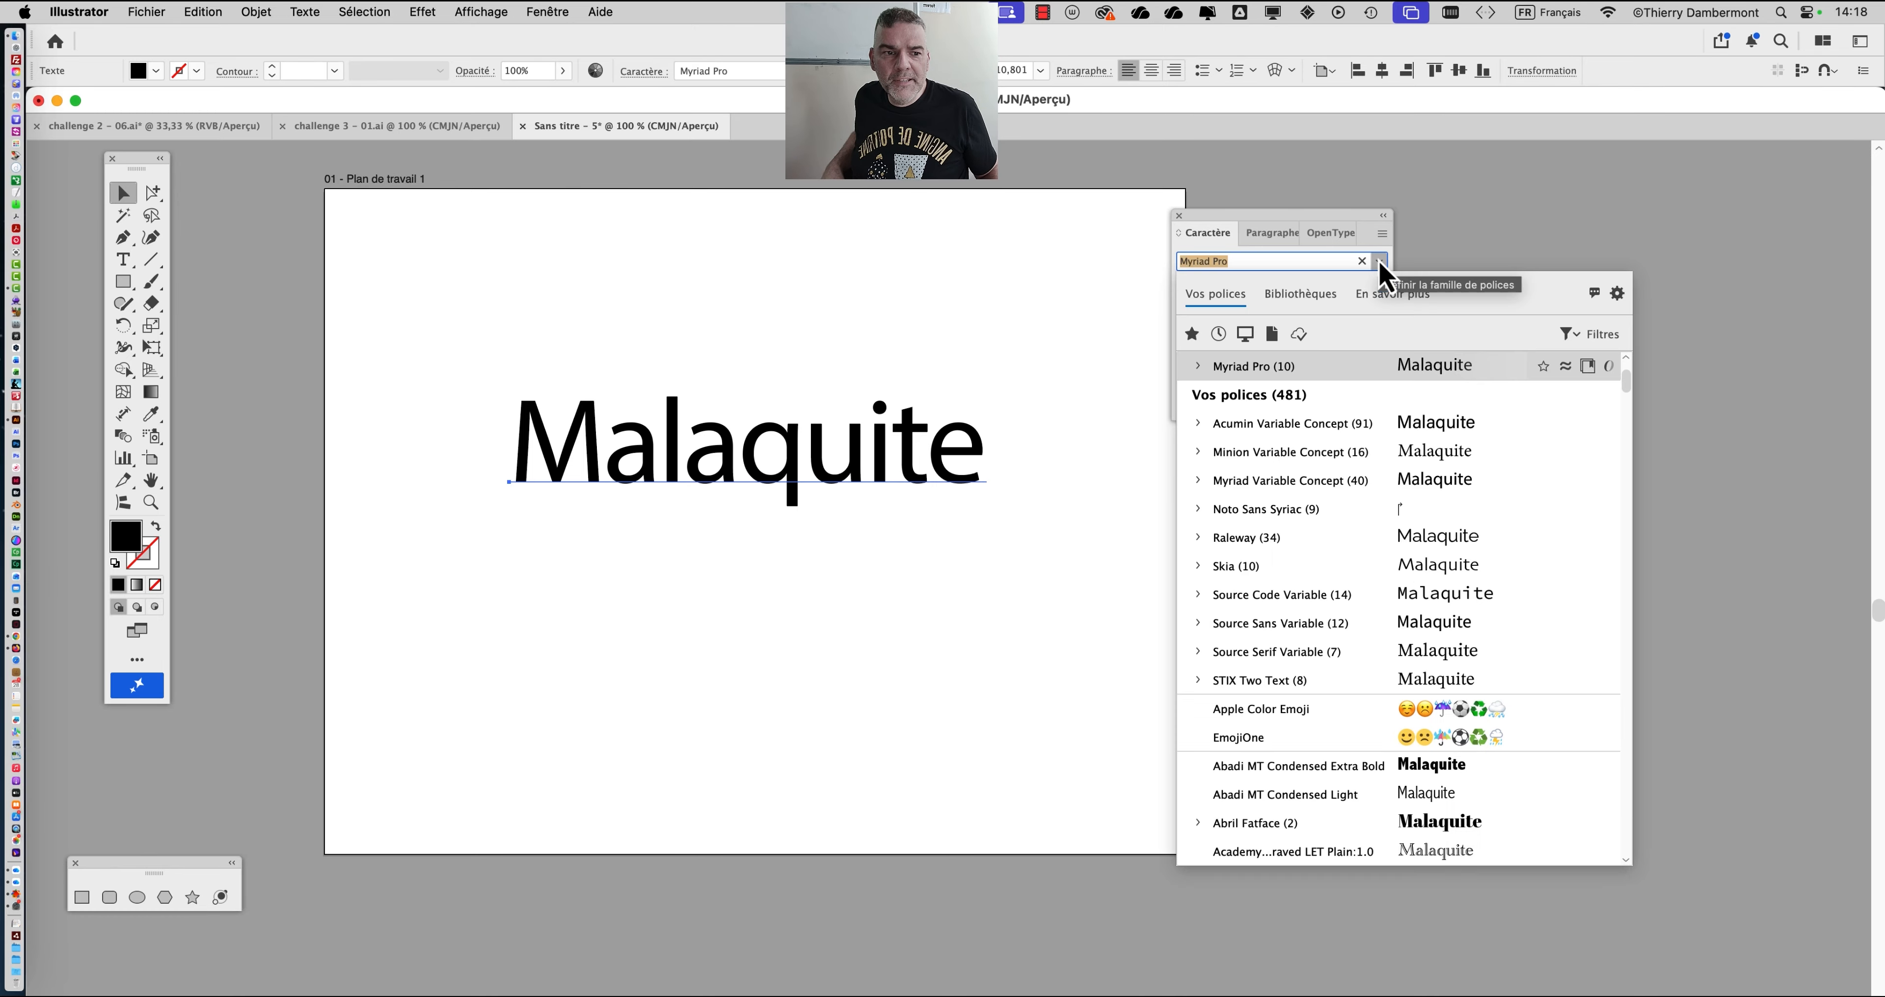
pyautogui.scroll(-20, 1413, 512)
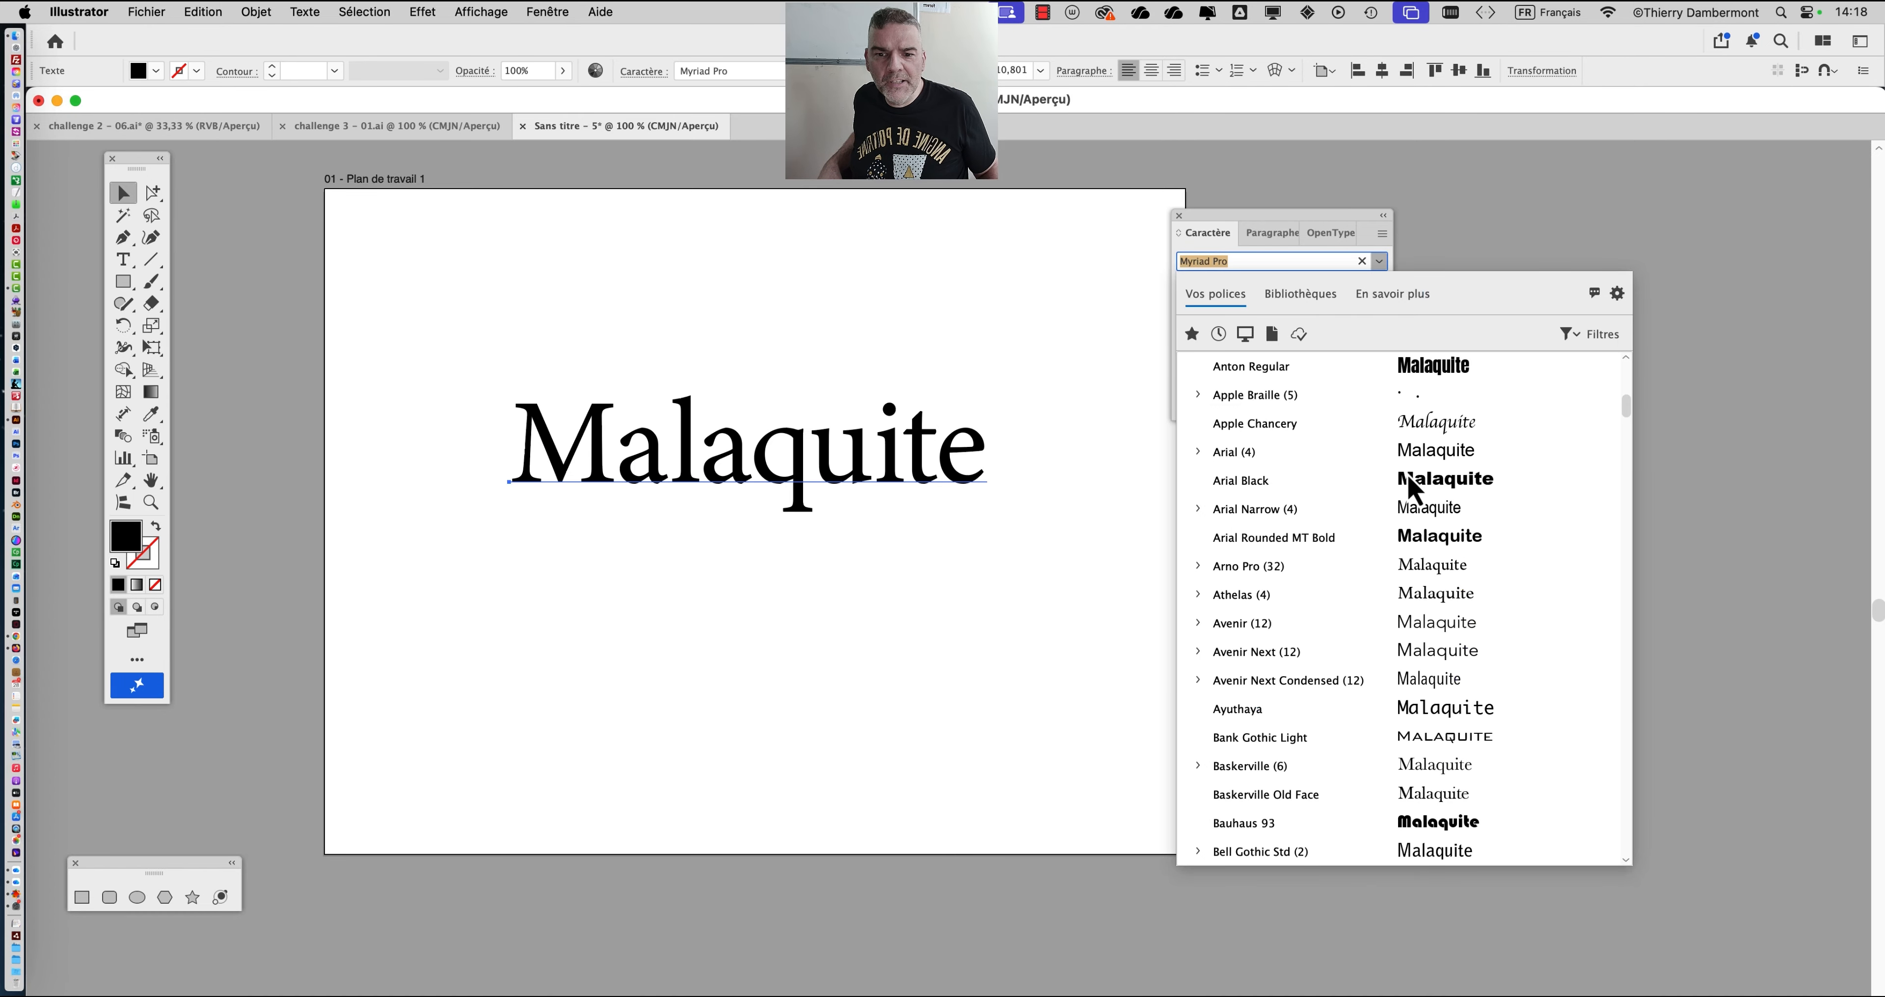
pyautogui.scroll(-20, 1418, 606)
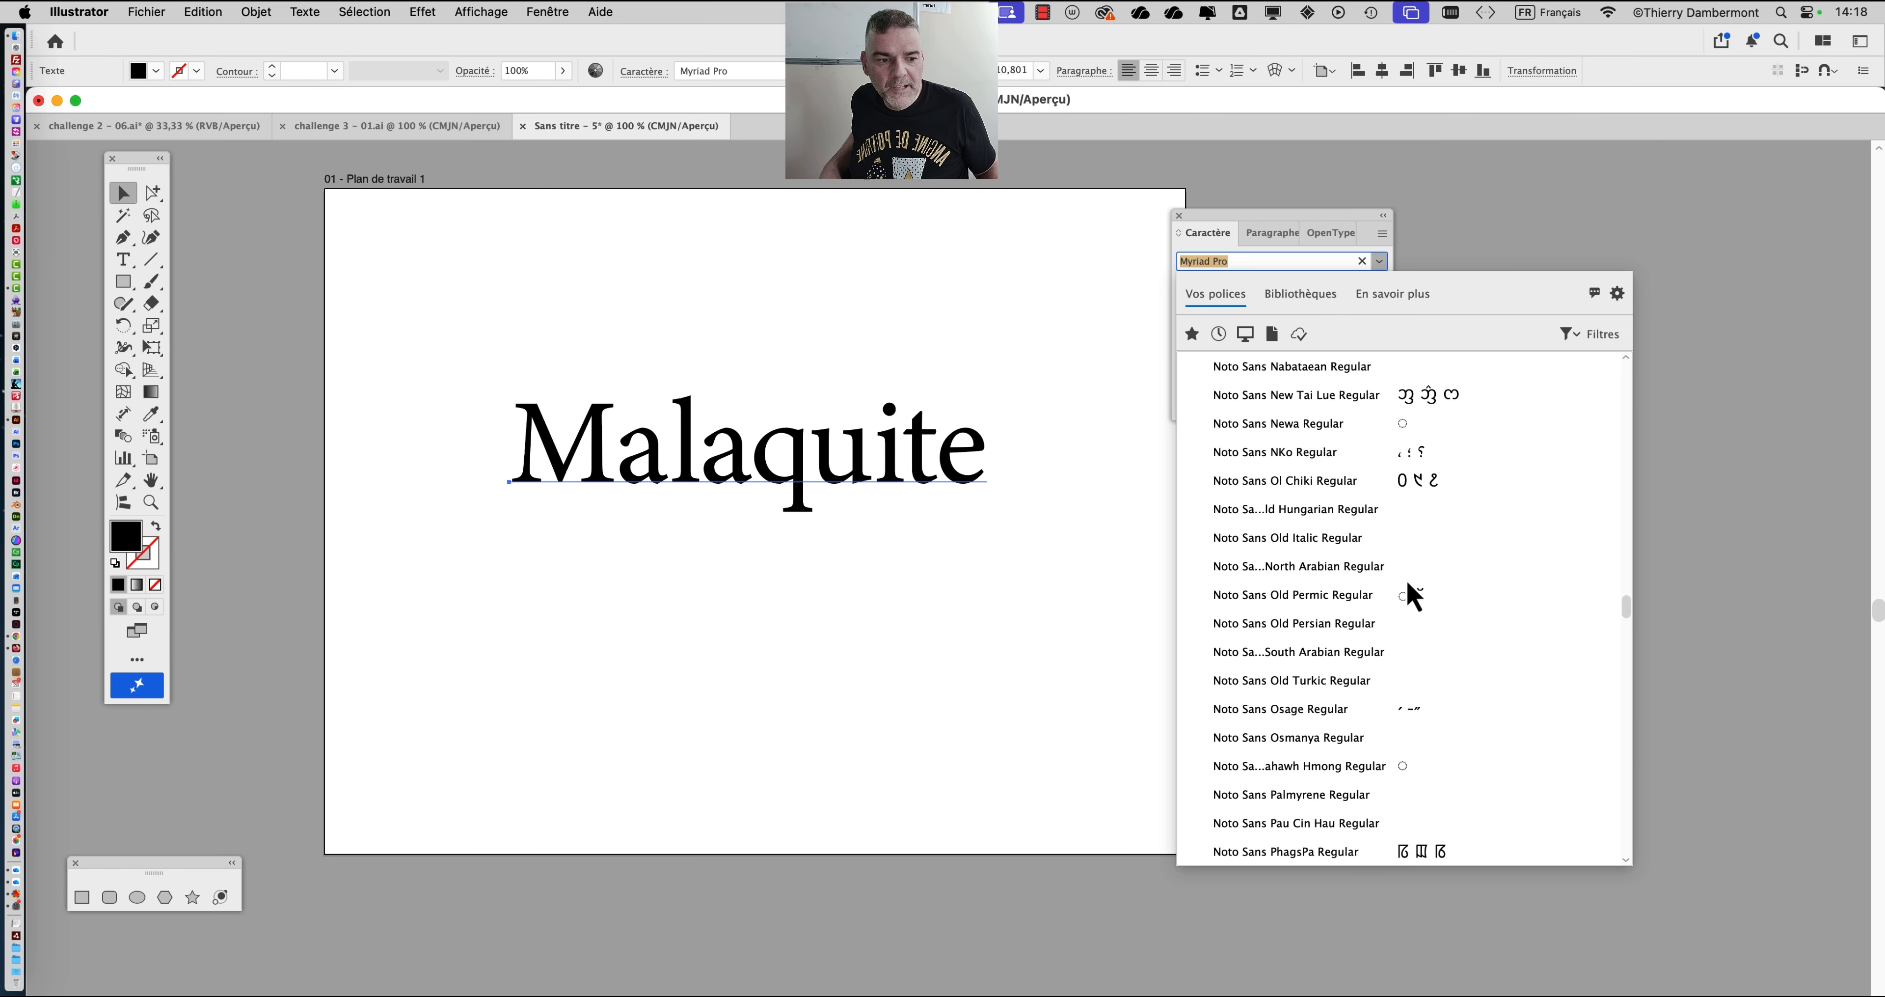
pyautogui.scroll(20, 1408, 589)
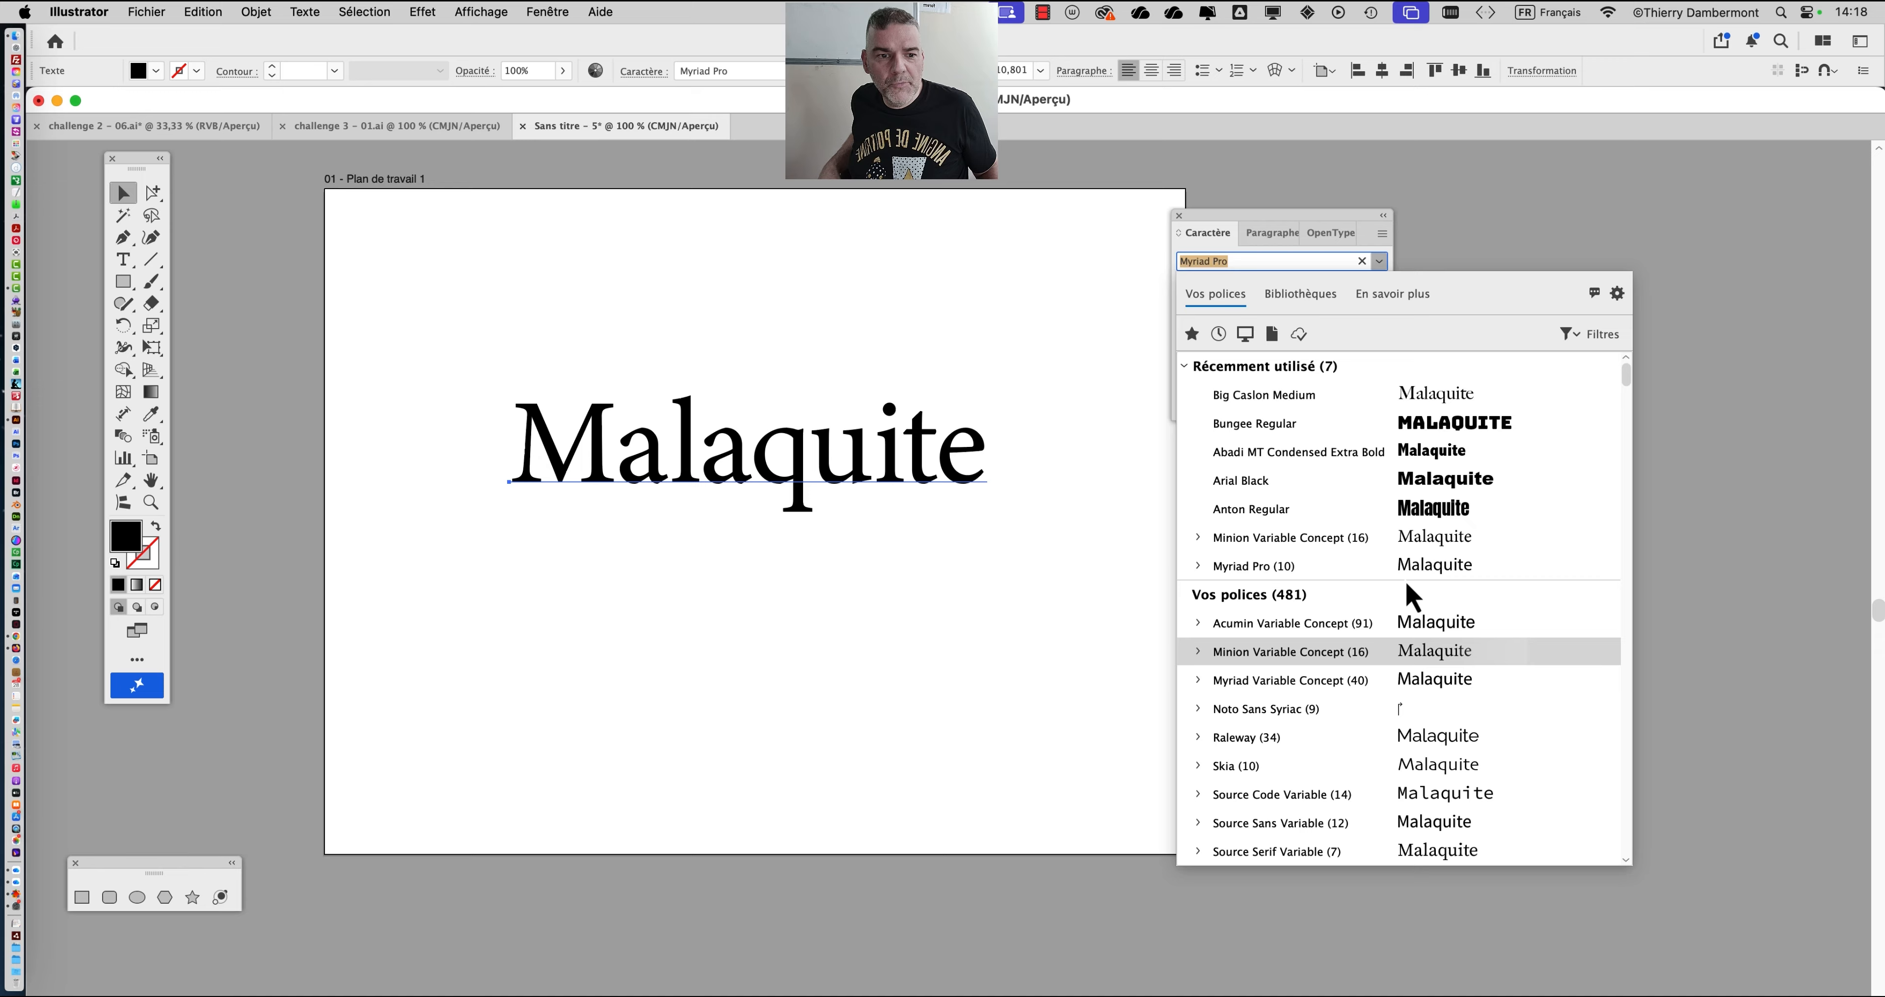
pyautogui.click(969, 334)
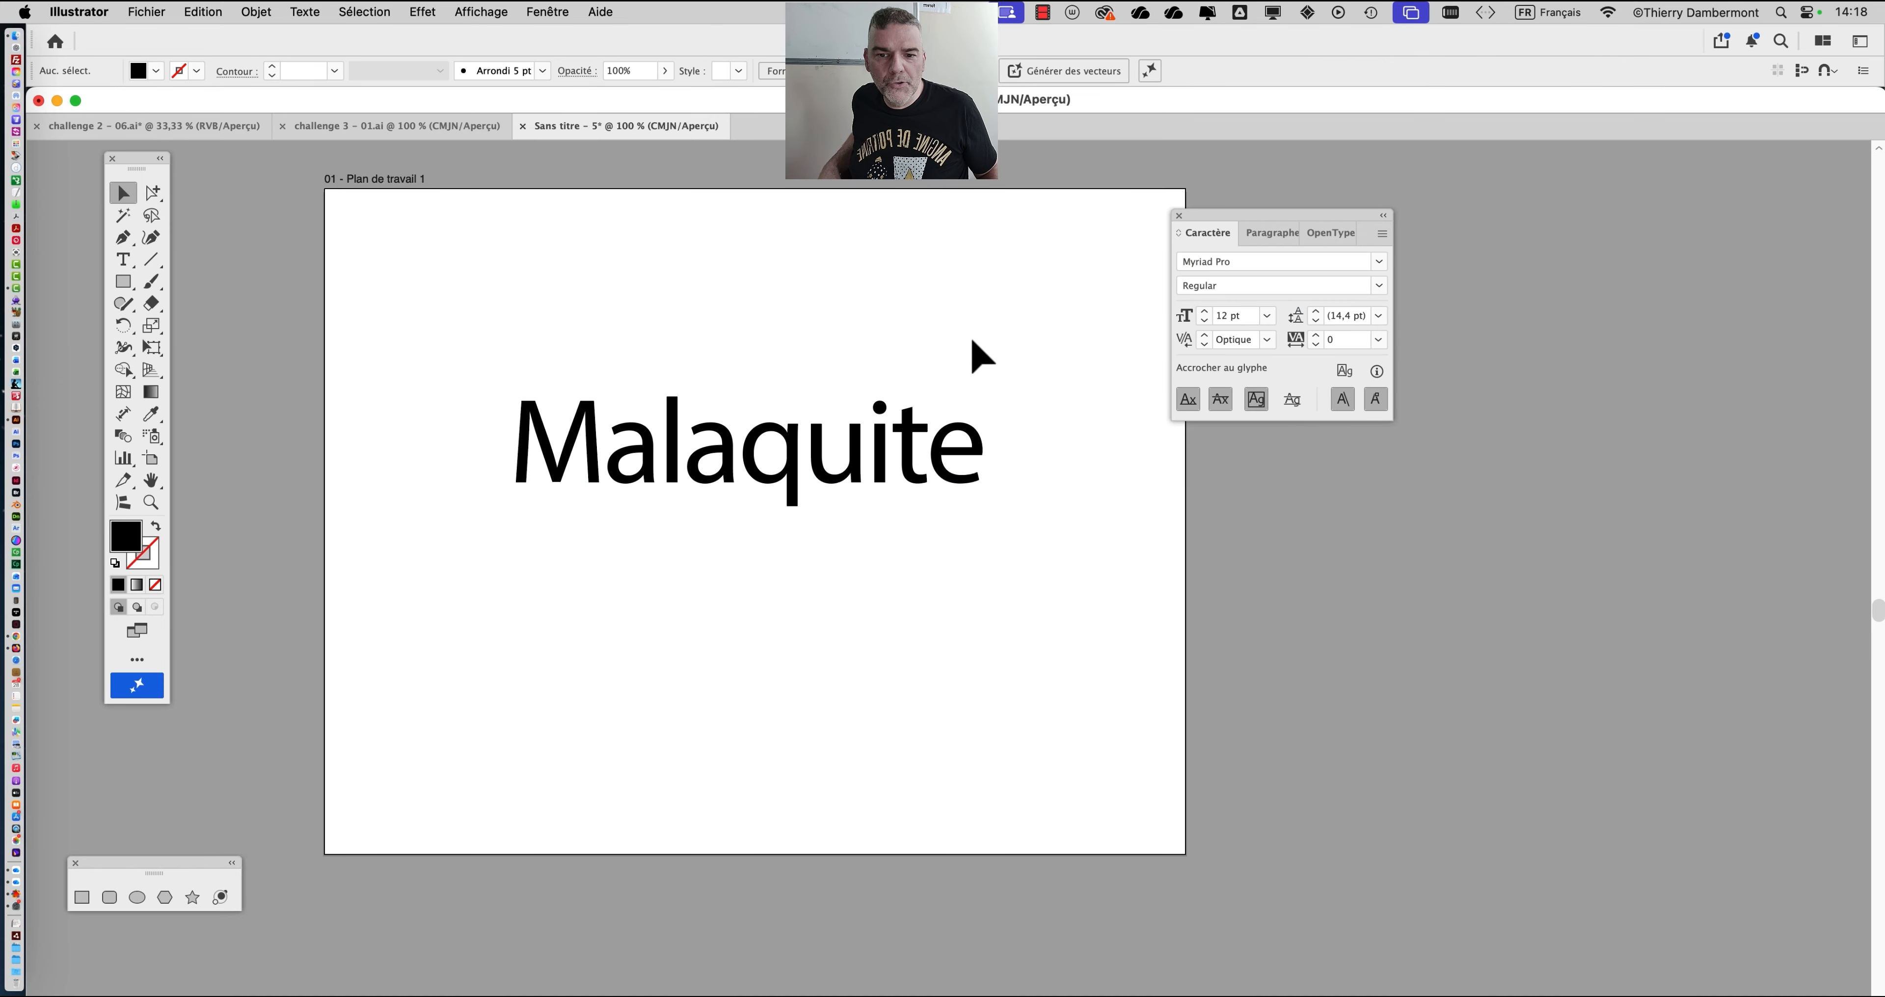
# Switch to Firefox and load fonts.adobe.com in a new tab.
pyautogui.click(42, 636)
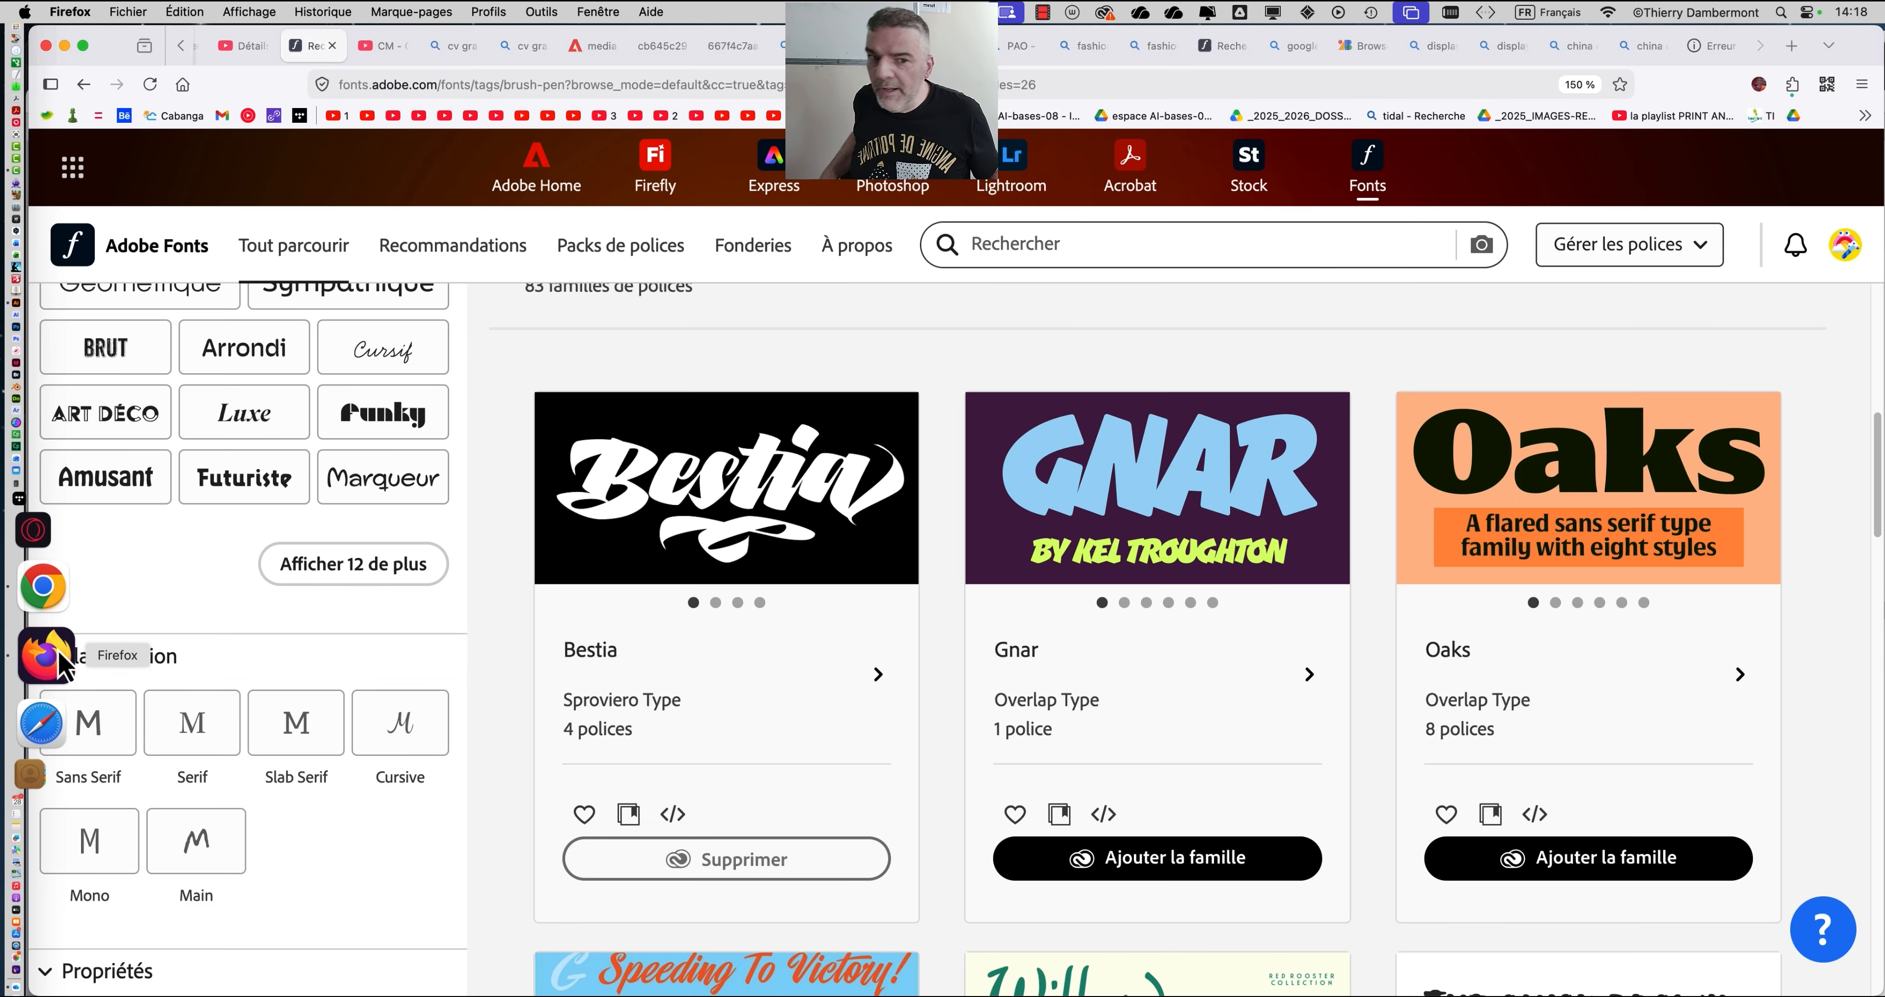
pyautogui.click(1791, 45)
pyautogui.write('f')
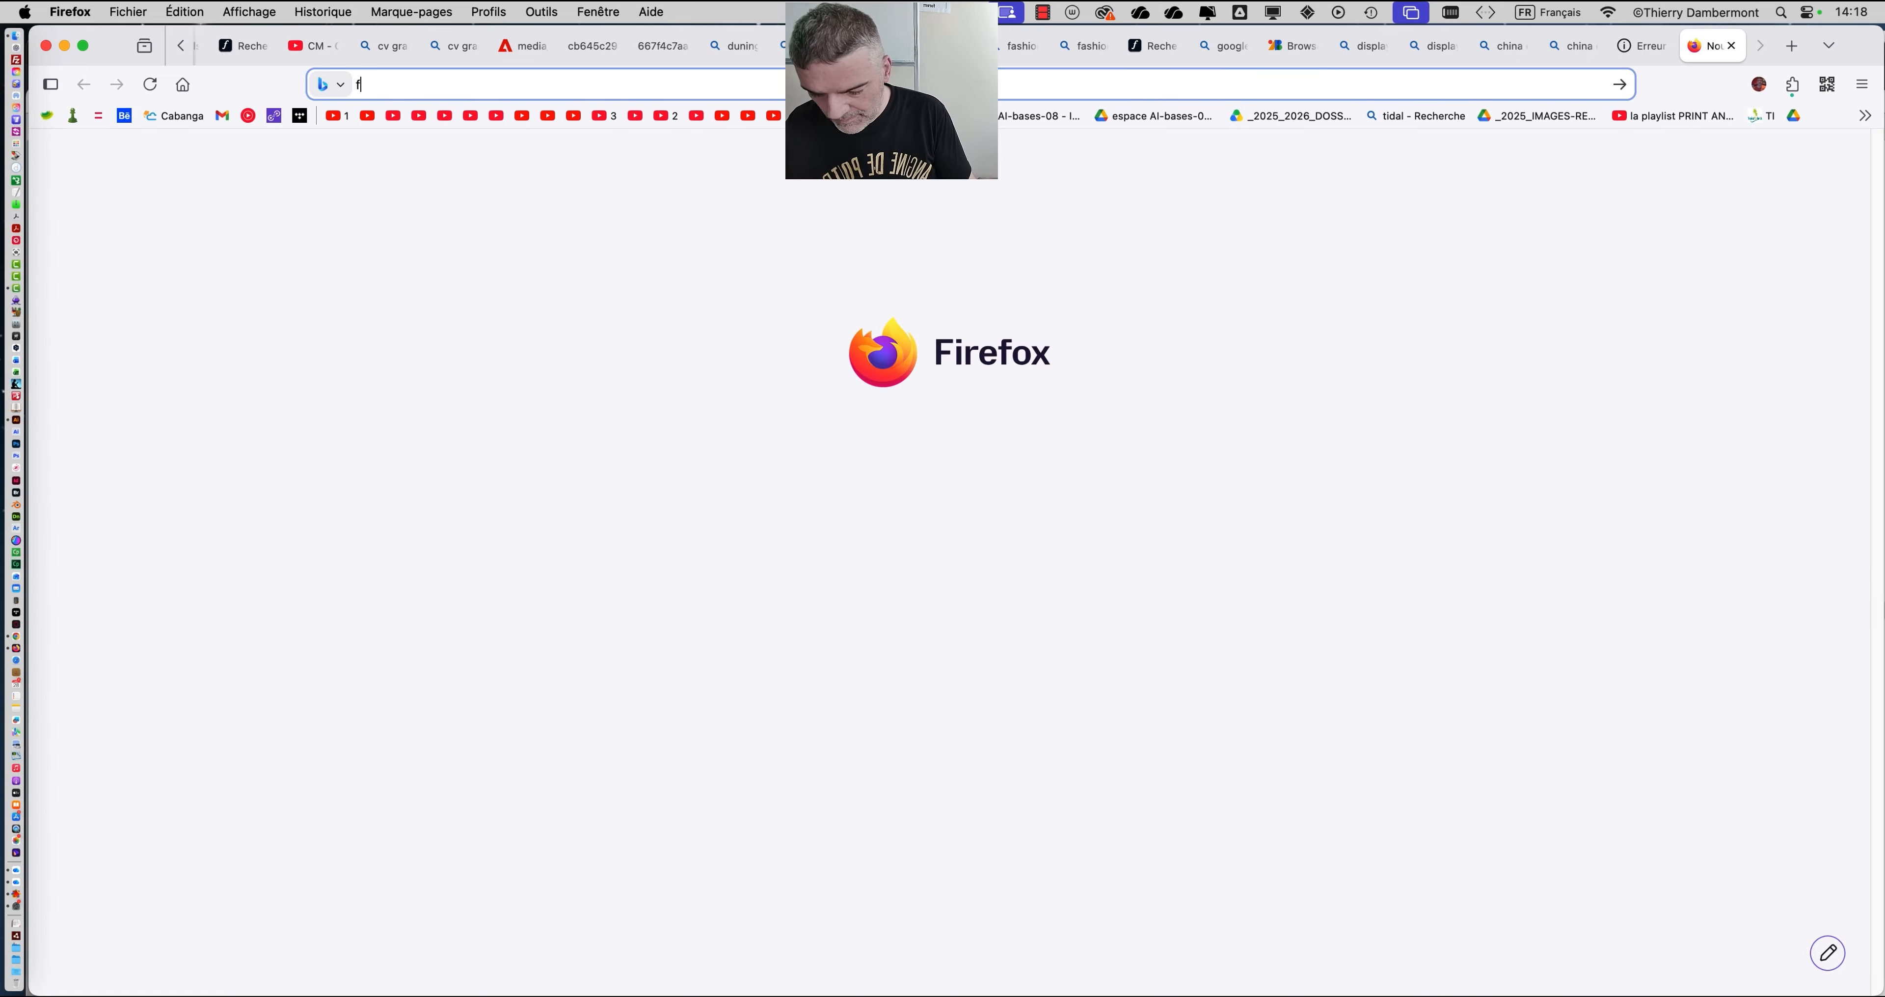
pyautogui.write('onts.adobe.co')
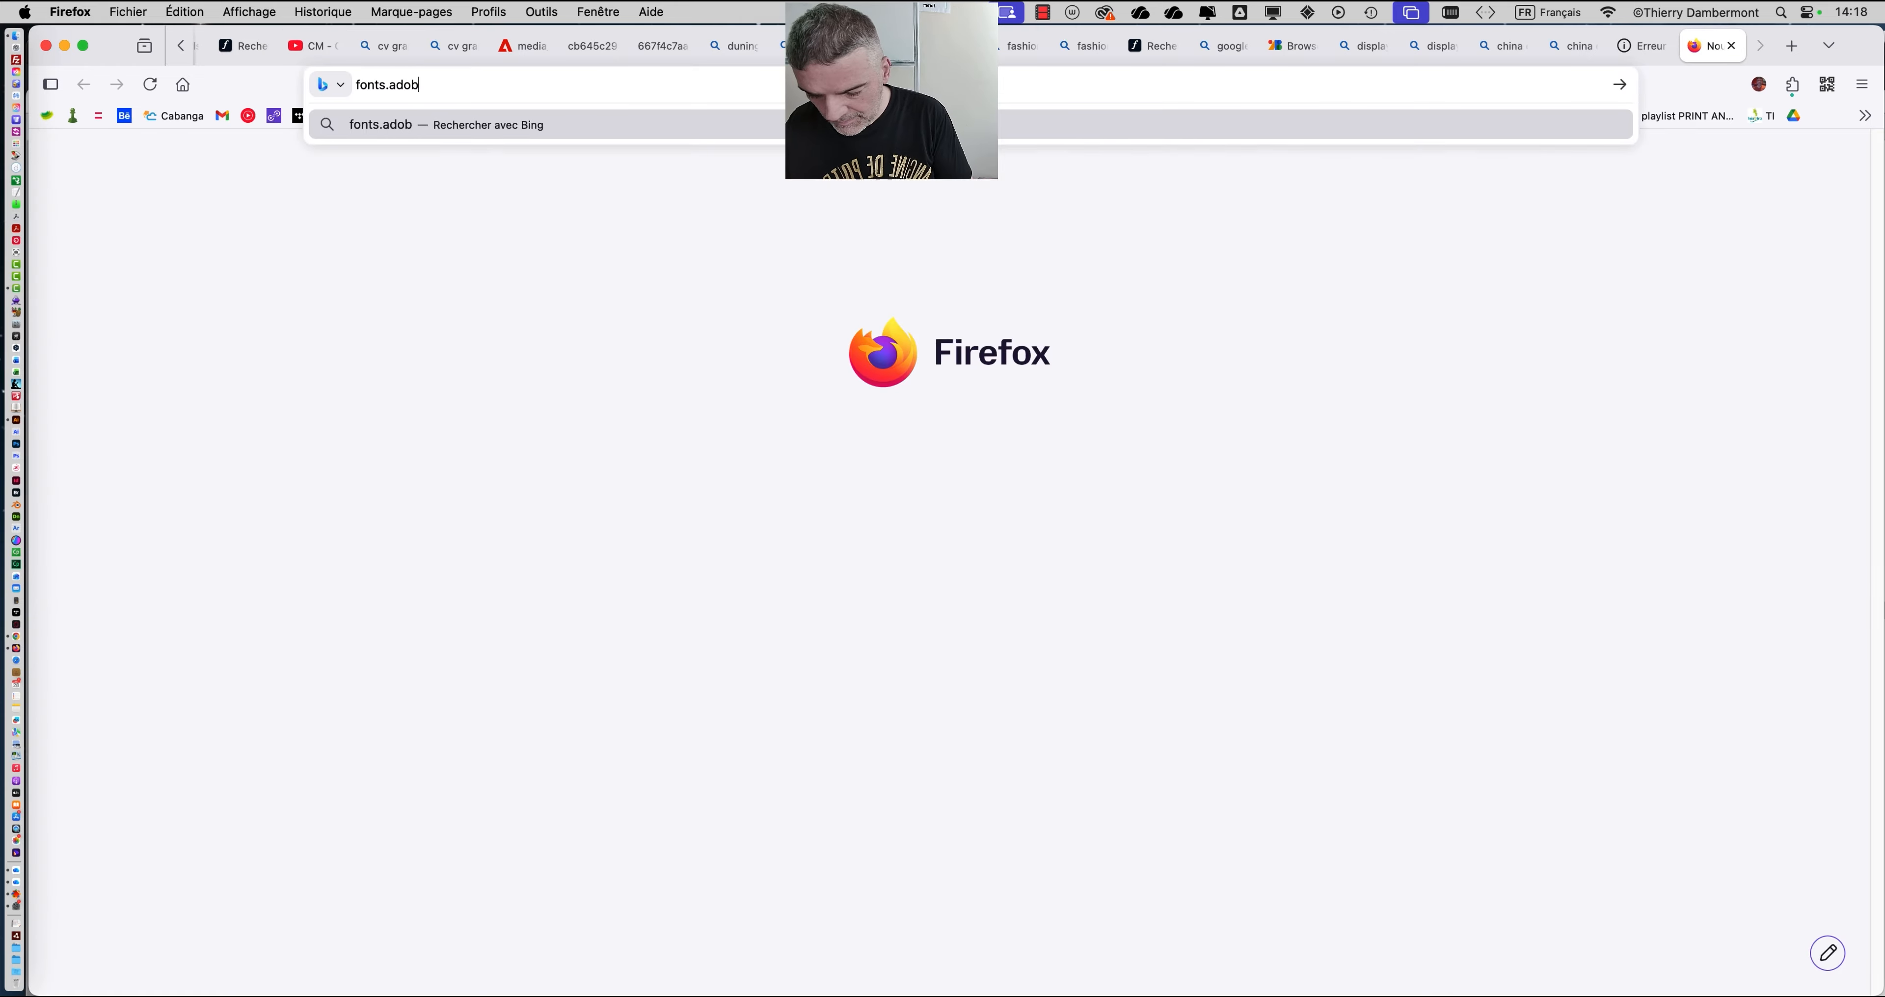
pyautogui.write('m')
pyautogui.moveTo(458, 84); pyautogui.dragTo(352, 85)
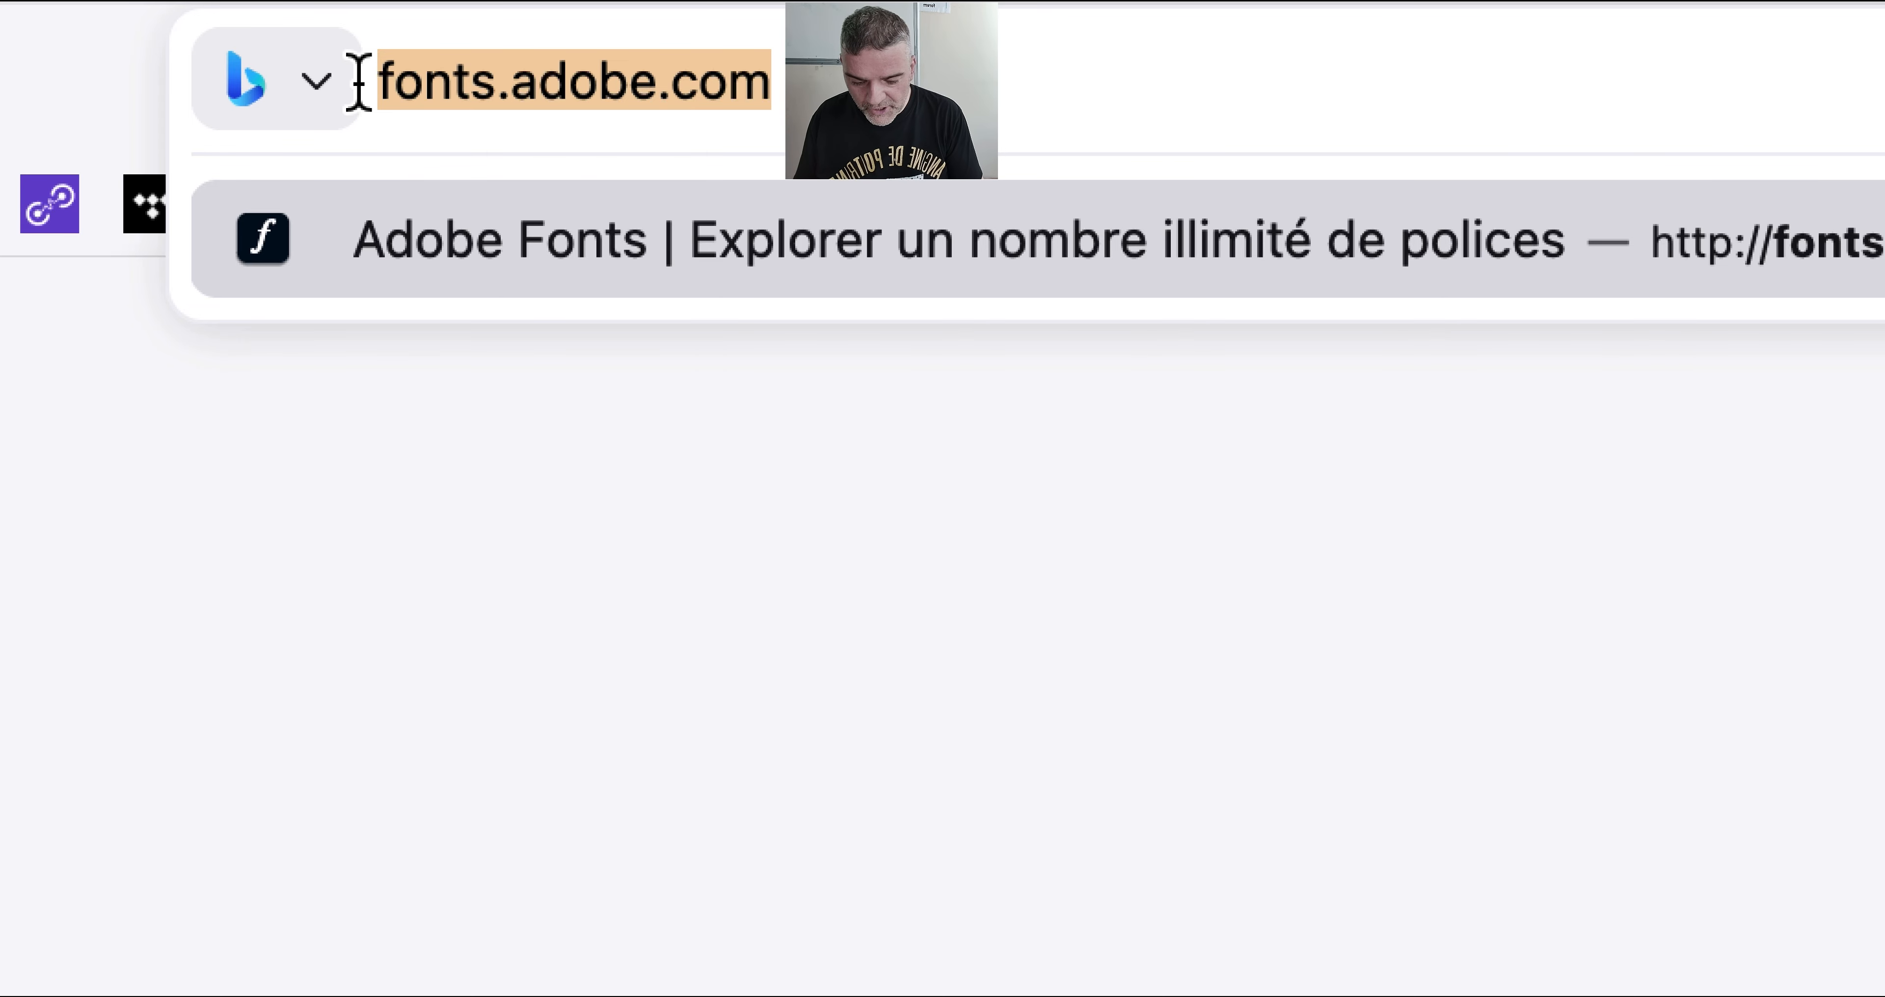
pyautogui.press('Return')
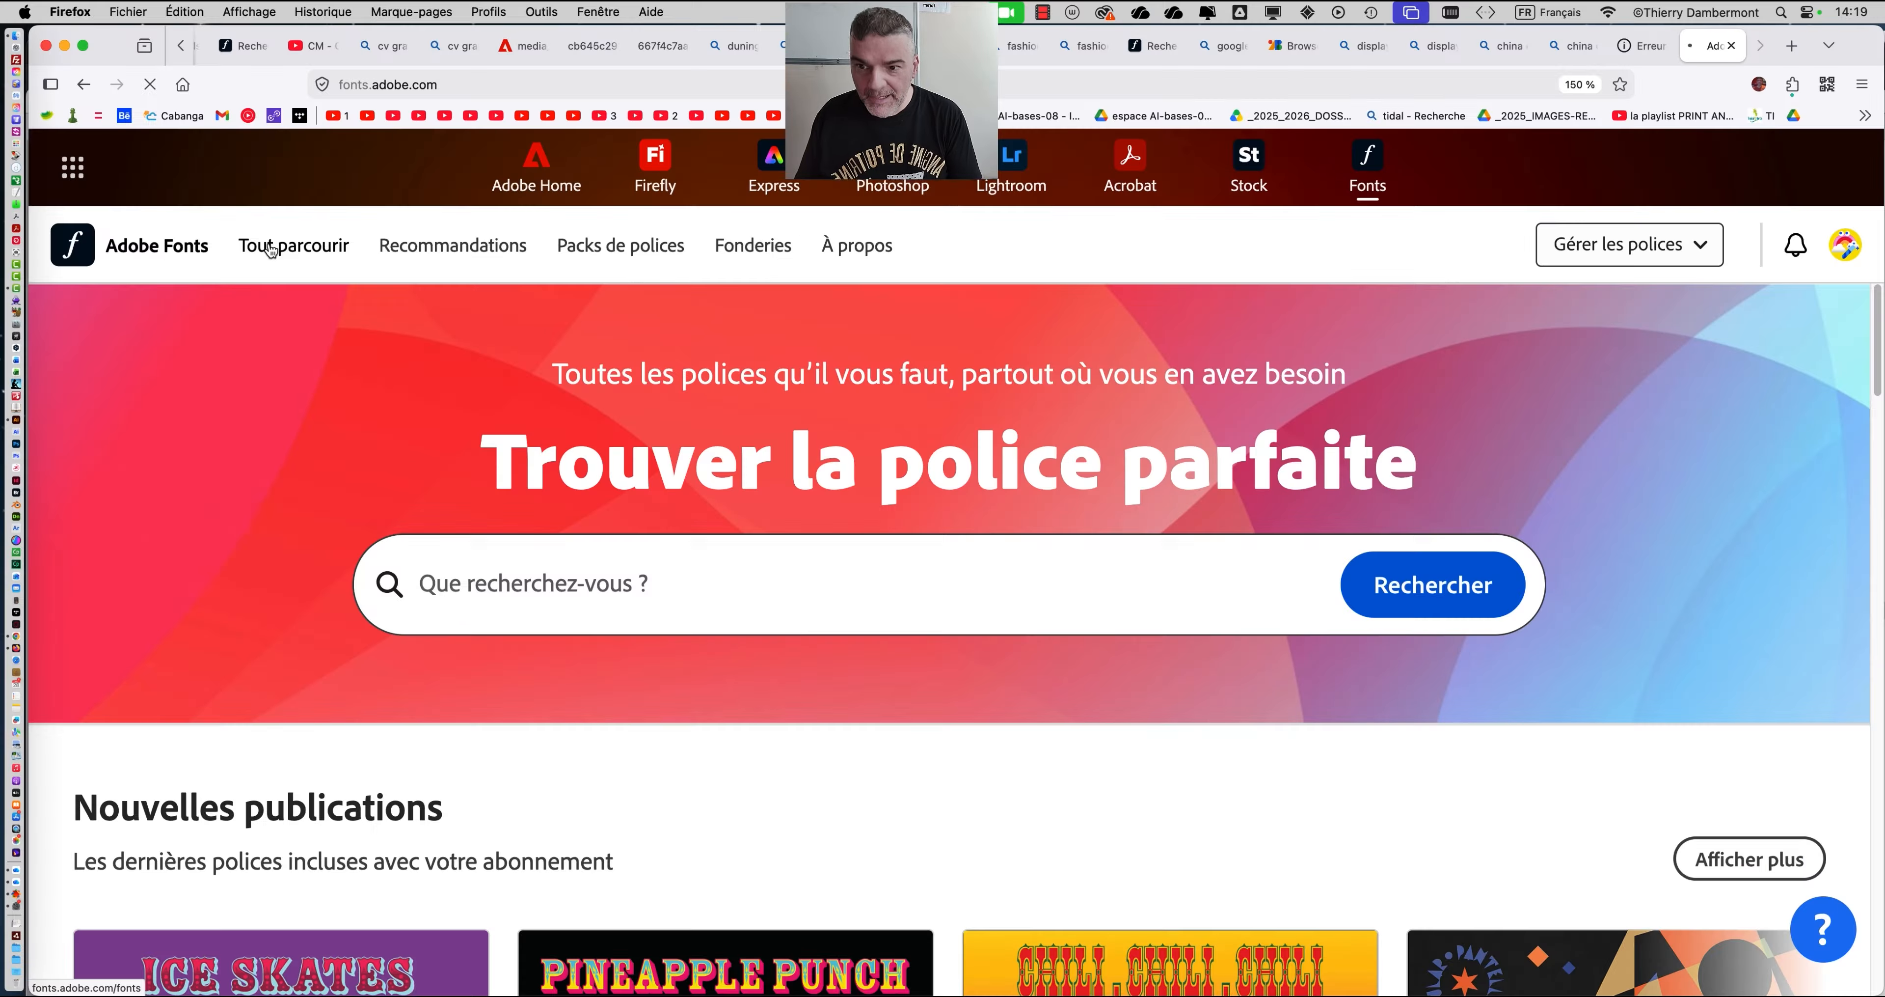
# Open the full Adobe Fonts catalogue, filter it by the keyword Sympathique and look through the first page of families.
pyautogui.click(271, 249)
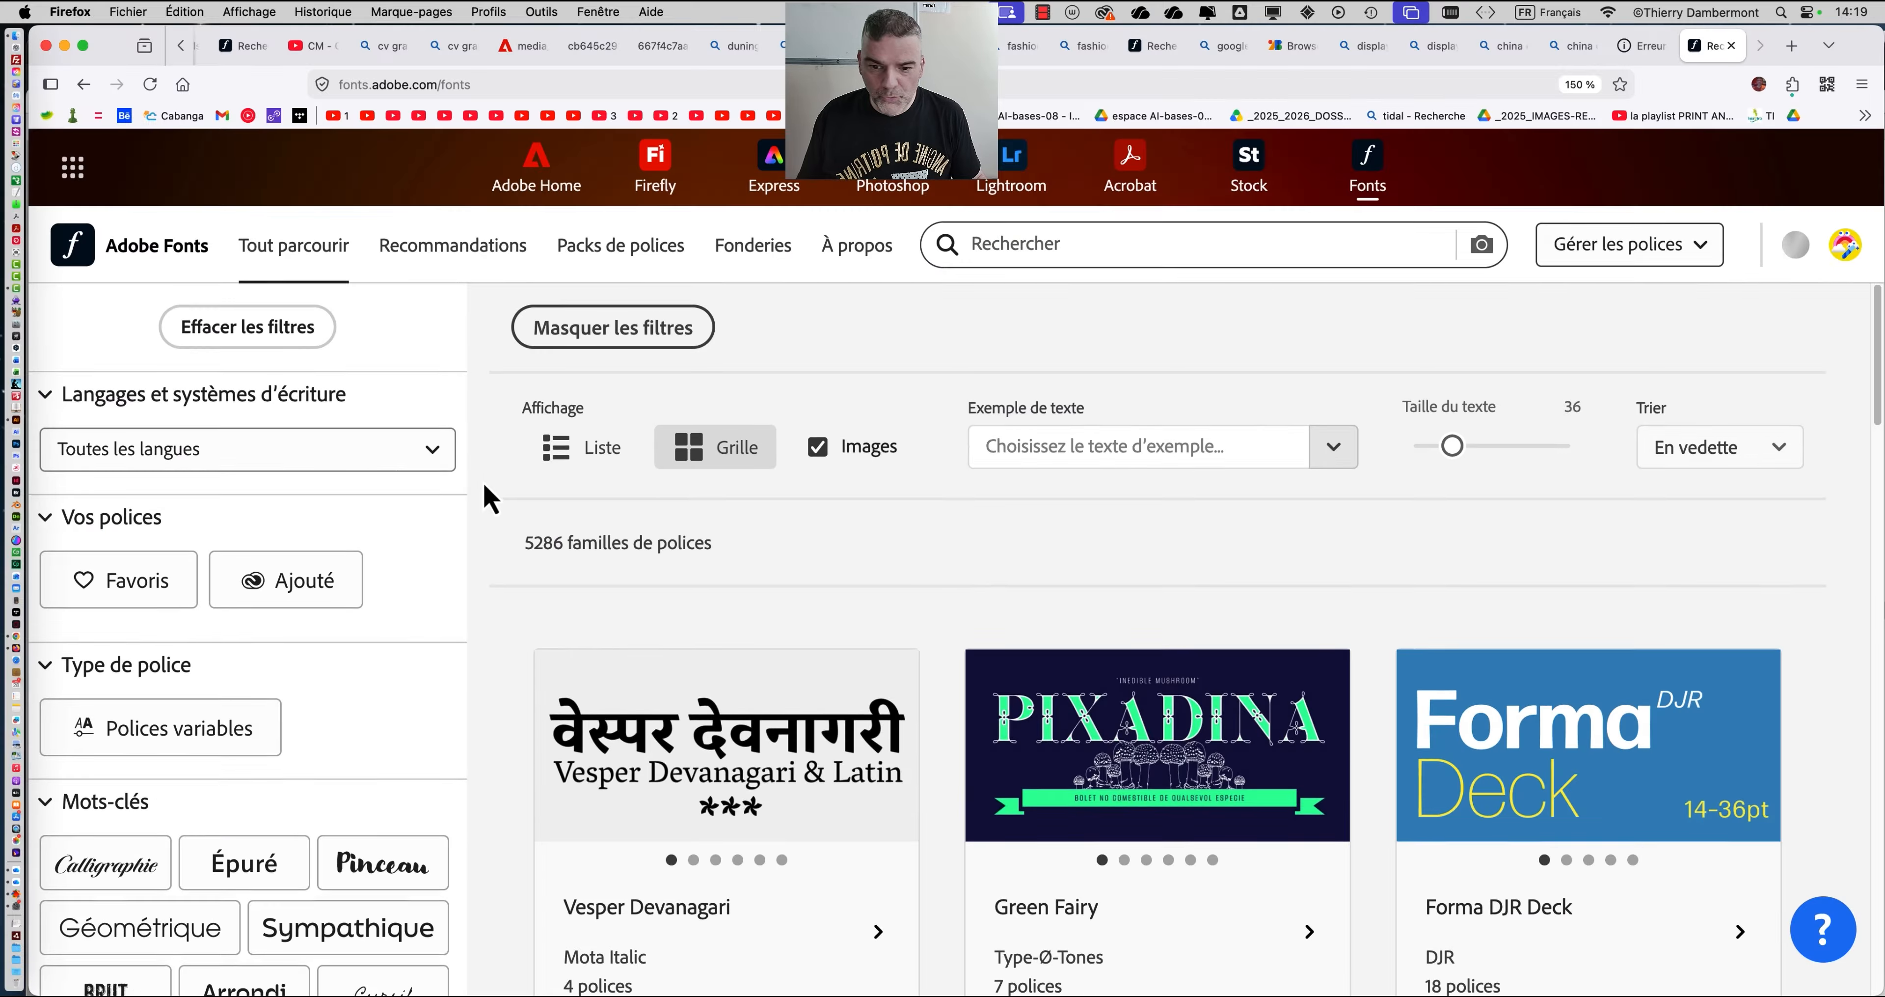
pyautogui.scroll(-5, 488, 492)
pyautogui.click(348, 569)
pyautogui.scroll(-9, 922, 424)
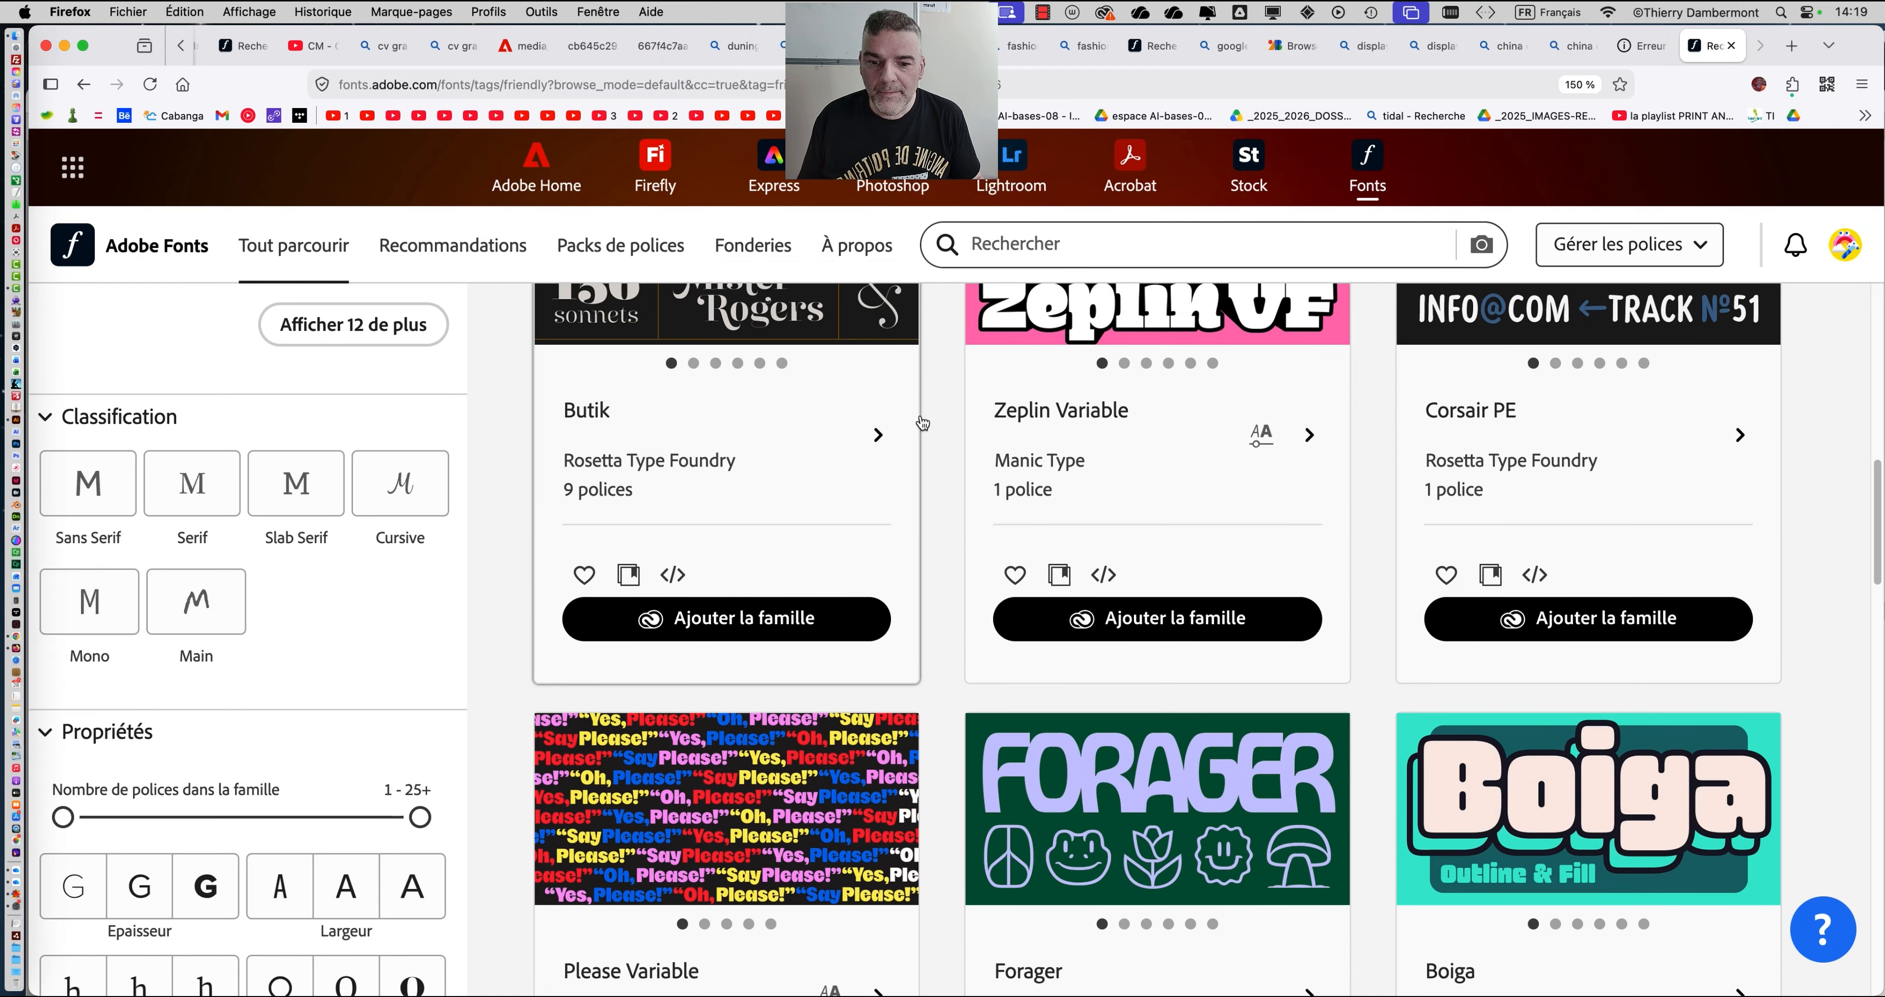
pyautogui.scroll(-12, 922, 424)
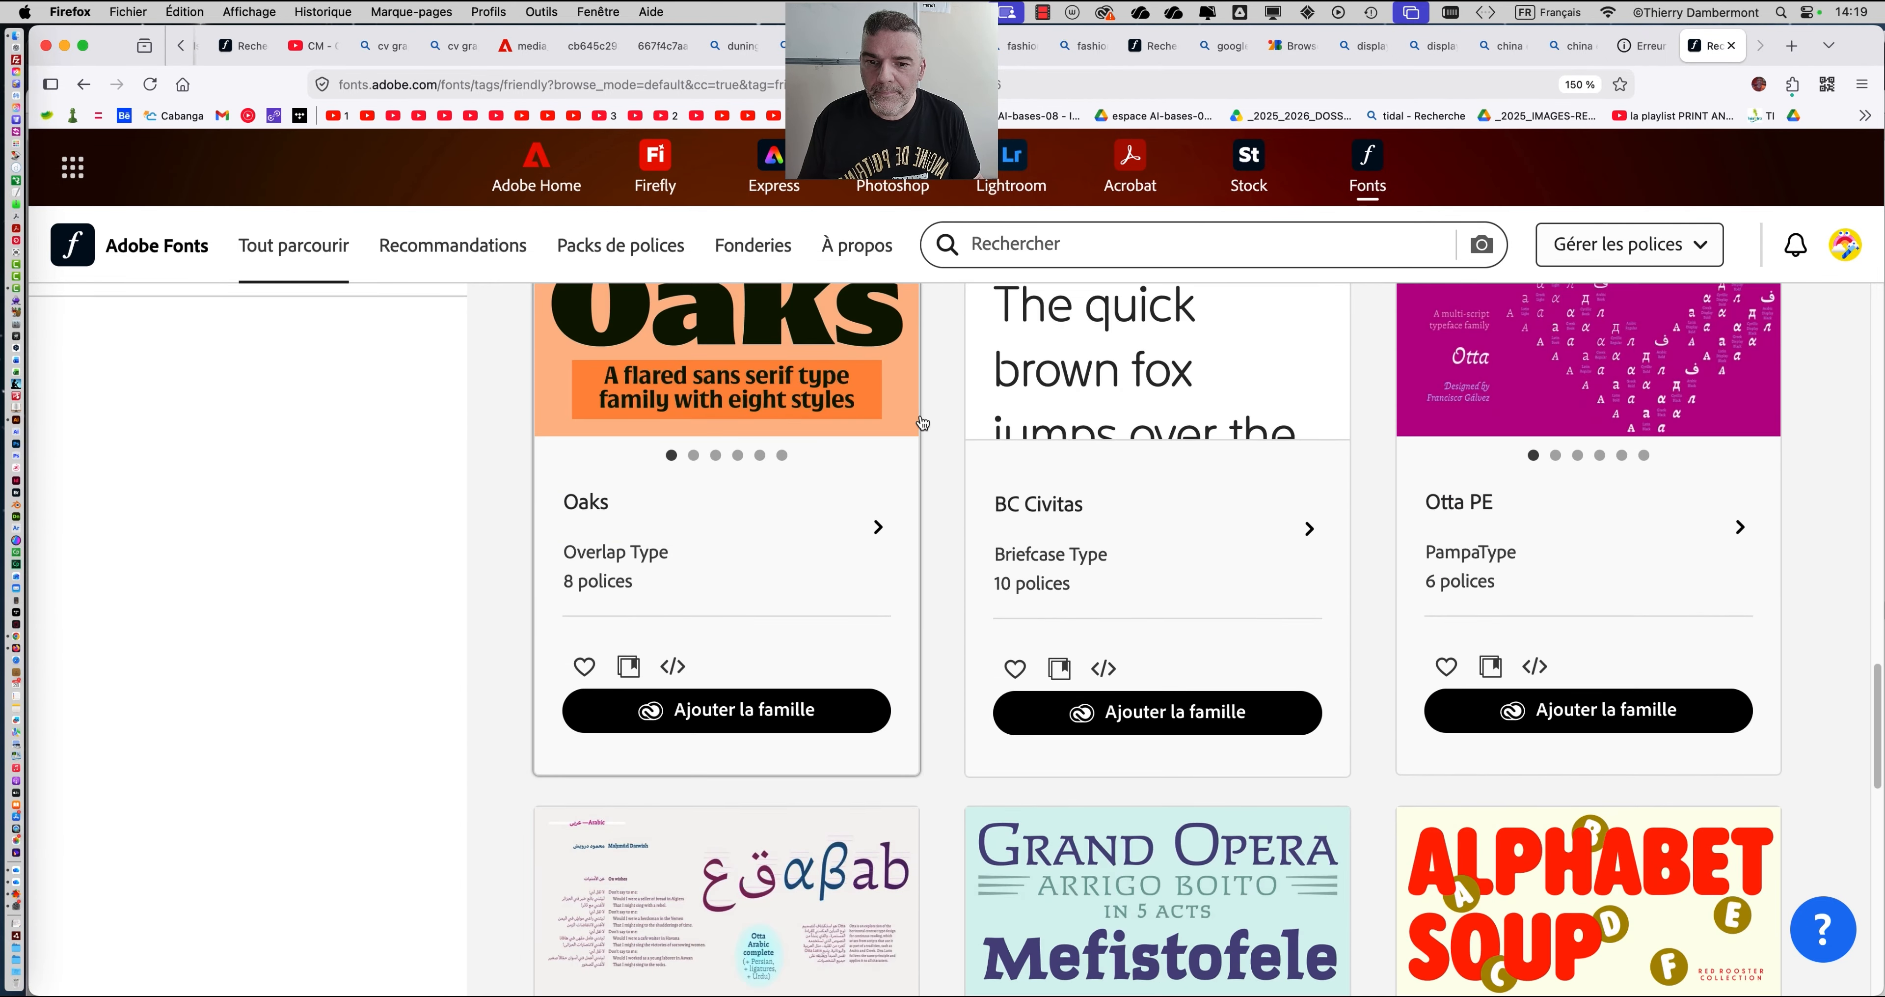
pyautogui.scroll(-2, 946, 445)
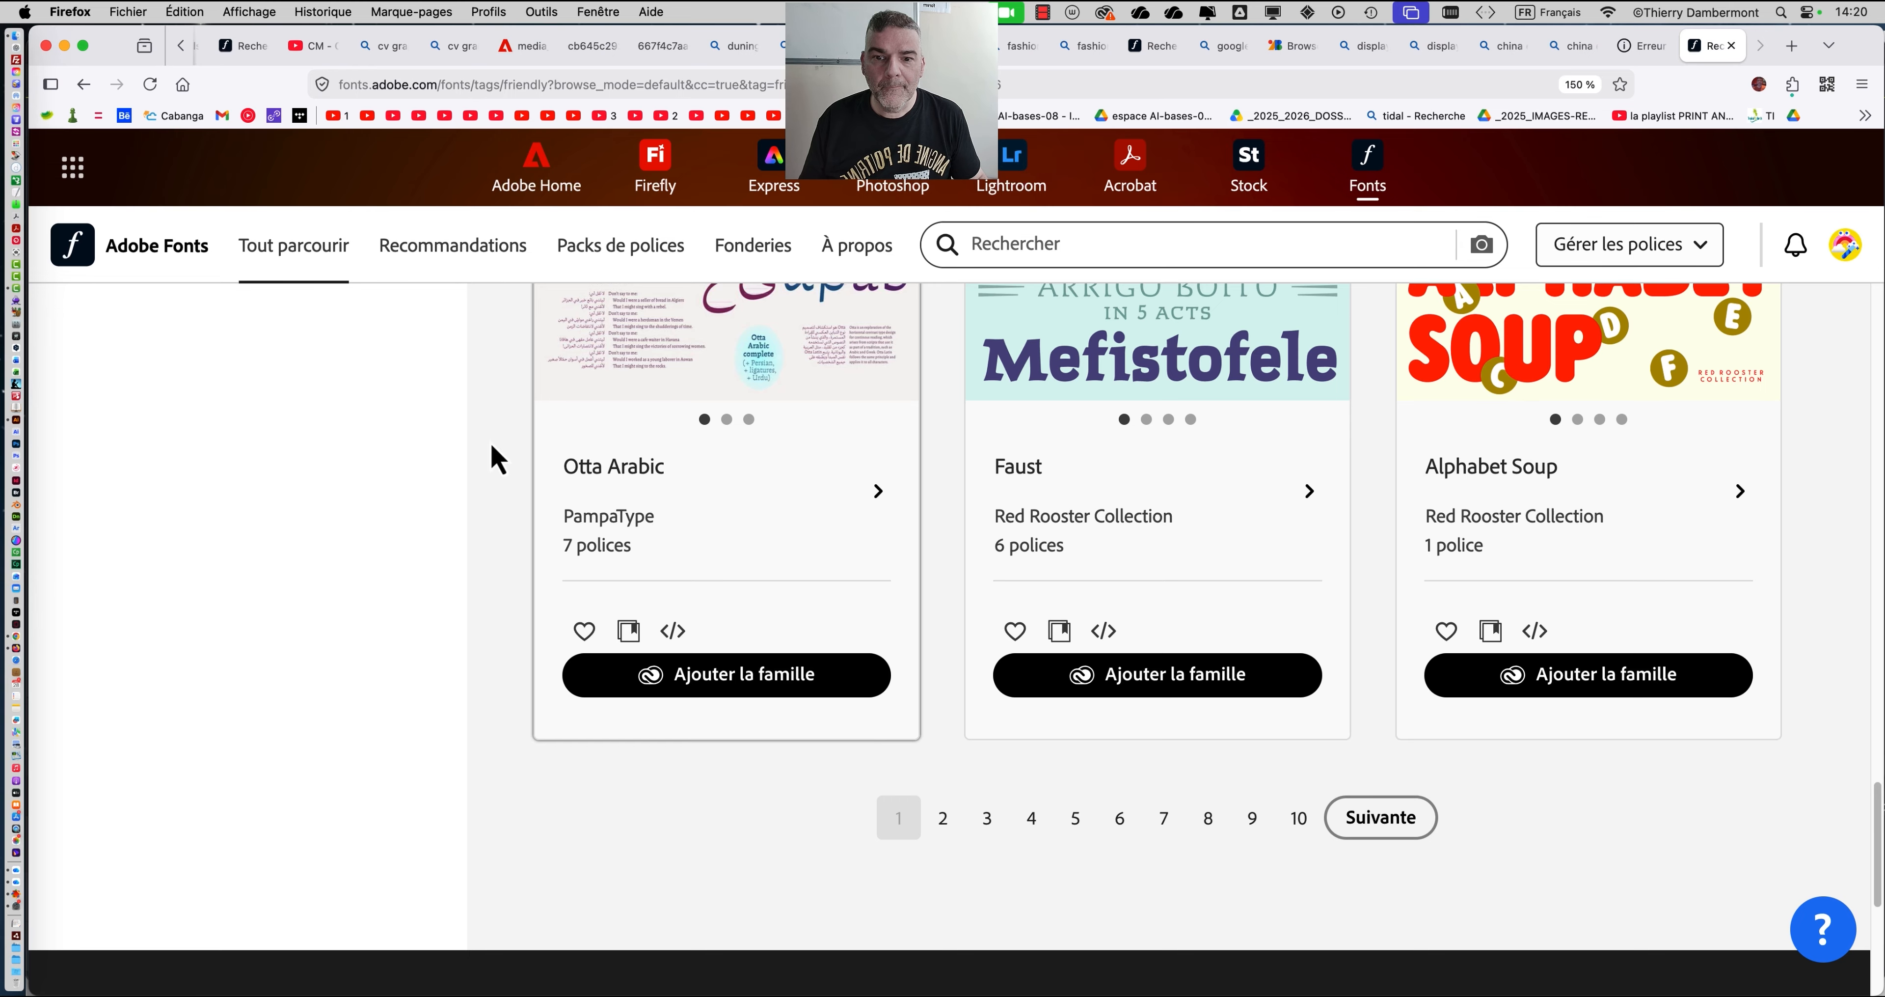
pyautogui.scroll(-5, 541, 512)
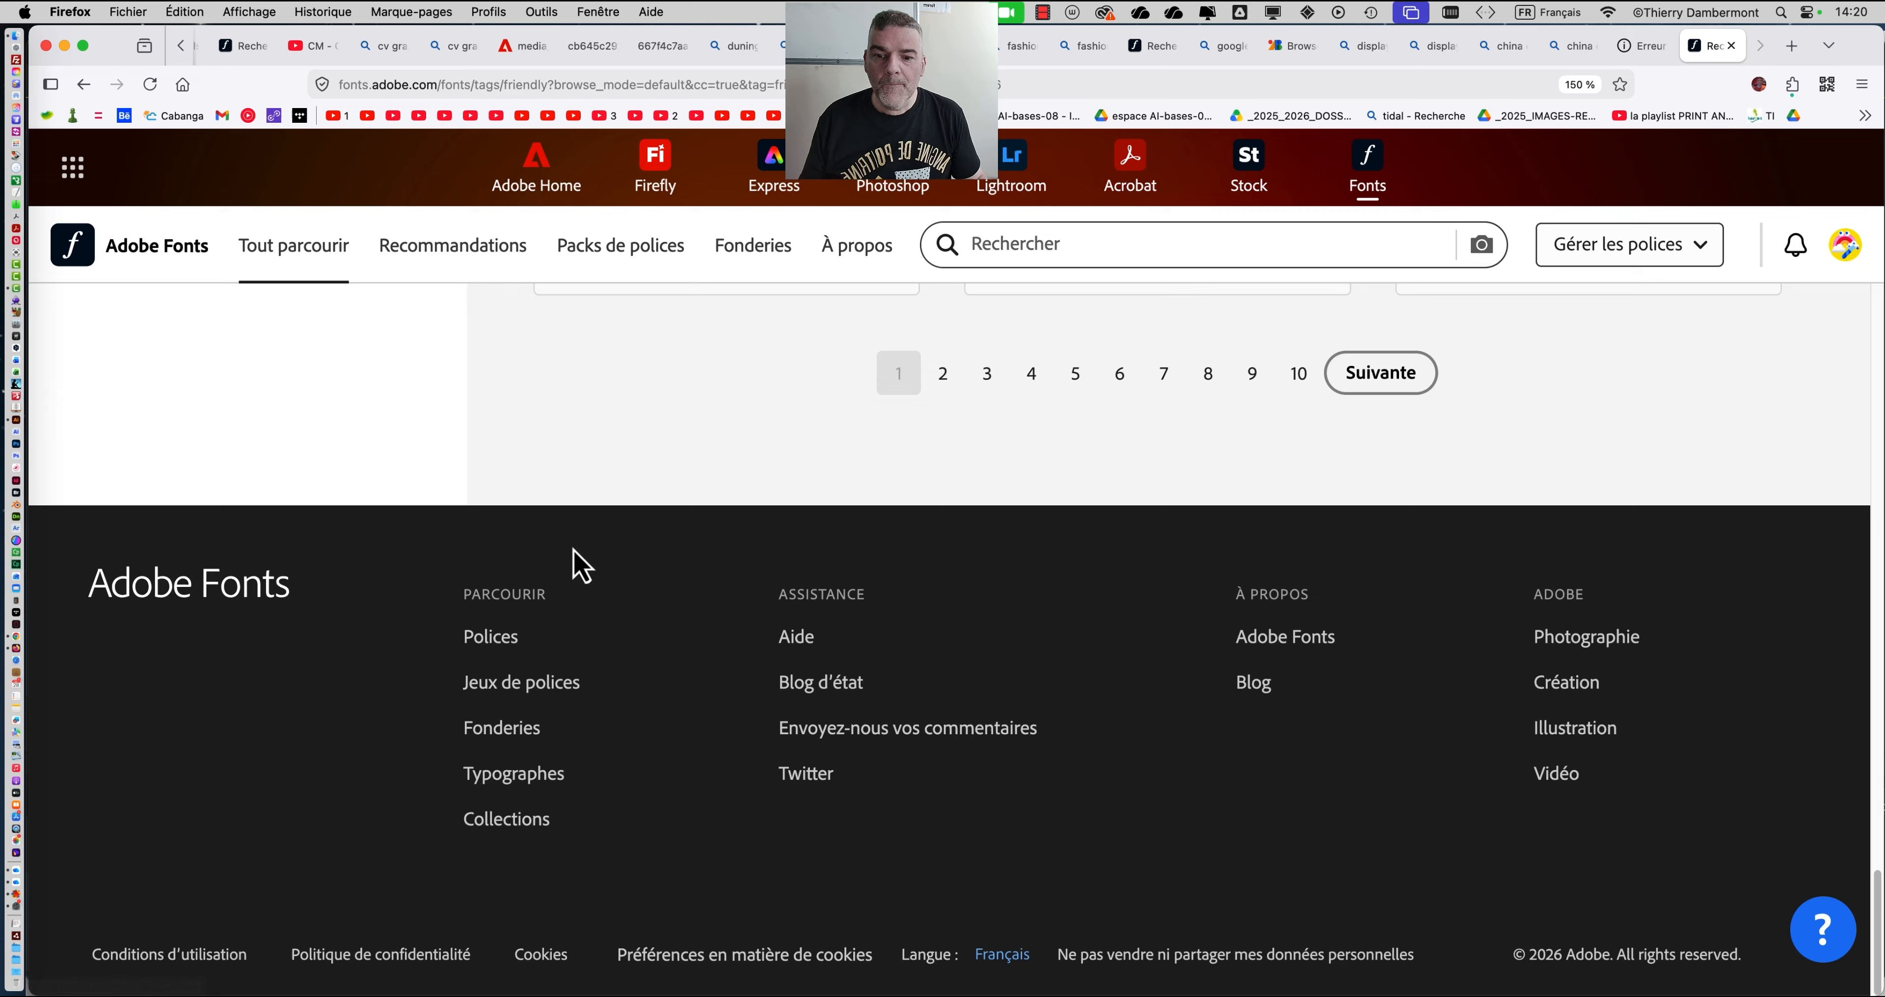
# Find the Forager family by Overlap Type in the filtered results and add it to the active Adobe fonts.
pyautogui.scroll(20, 577, 563)
pyautogui.scroll(-10, 570, 536)
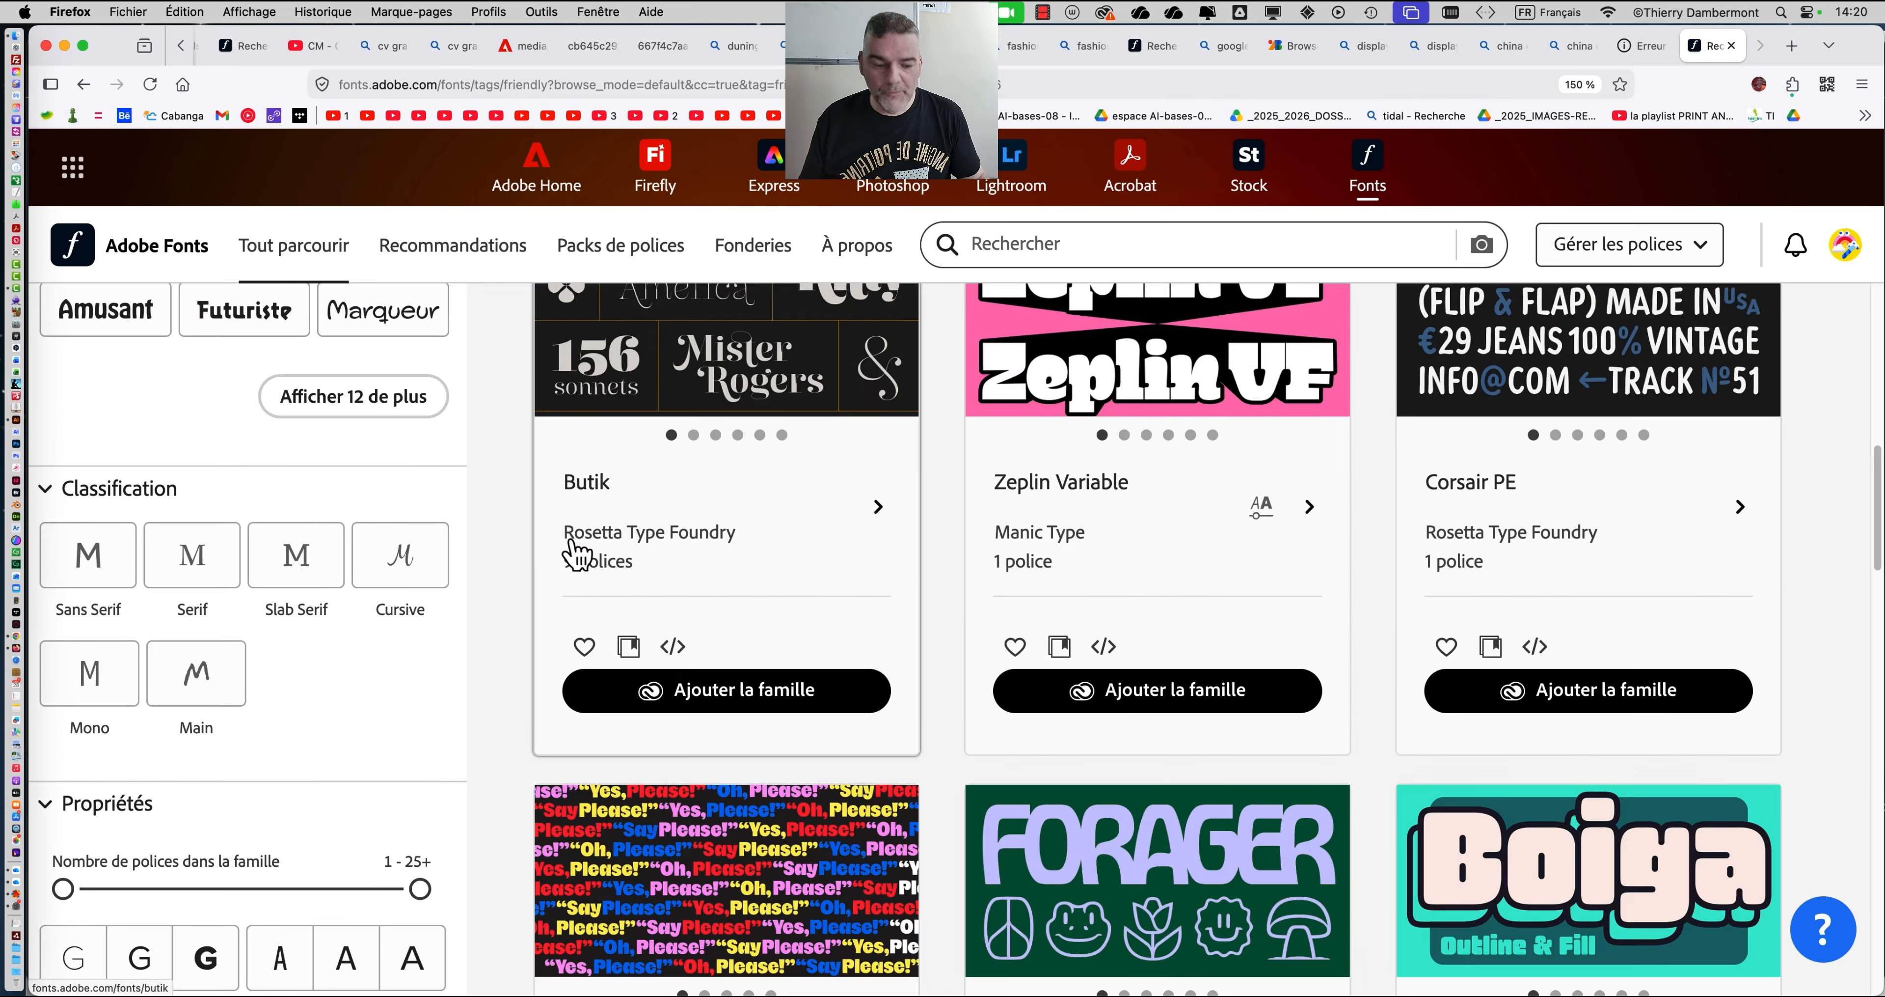
pyautogui.hotkey('ctrl', '-')
pyautogui.hotkey('ctrl', '-')
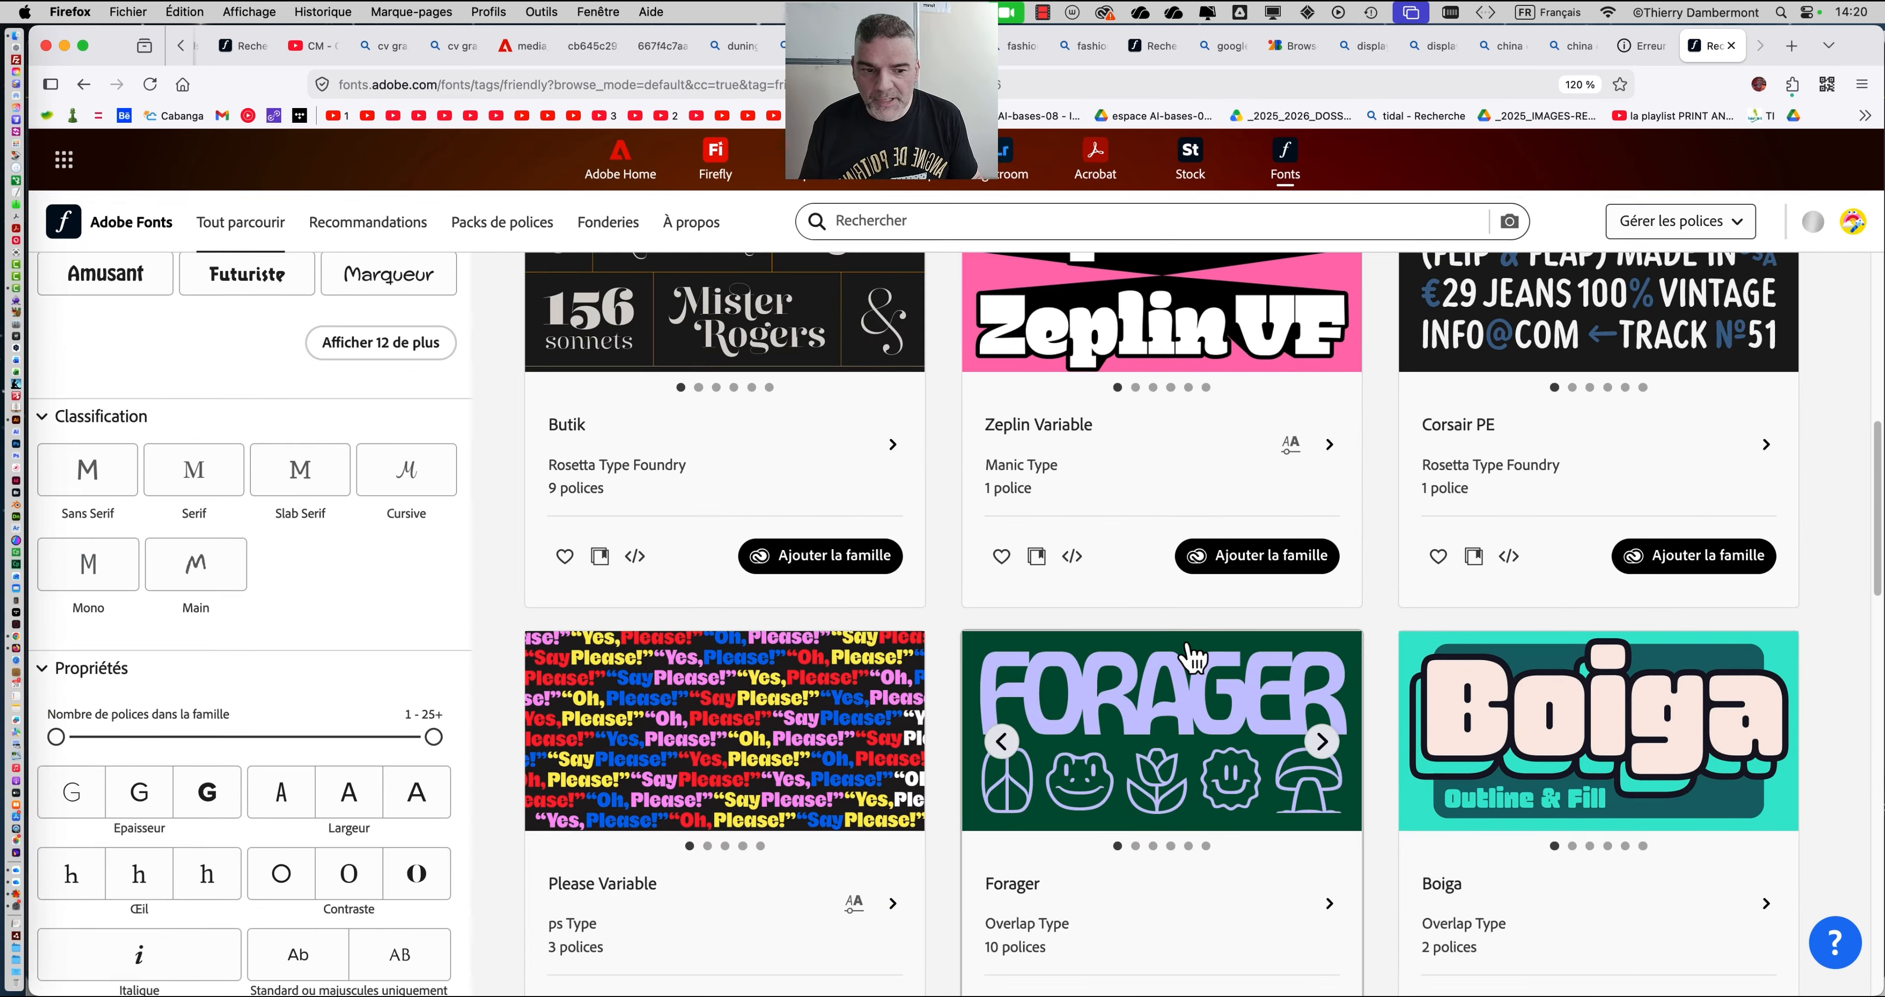
pyautogui.scroll(-2, 1171, 670)
pyautogui.click(1257, 956)
pyautogui.scroll(-3, 1257, 956)
# Switch to Illustrator and set the word Malaquite in the Forager Medium font.
pyautogui.press('super+Tab')
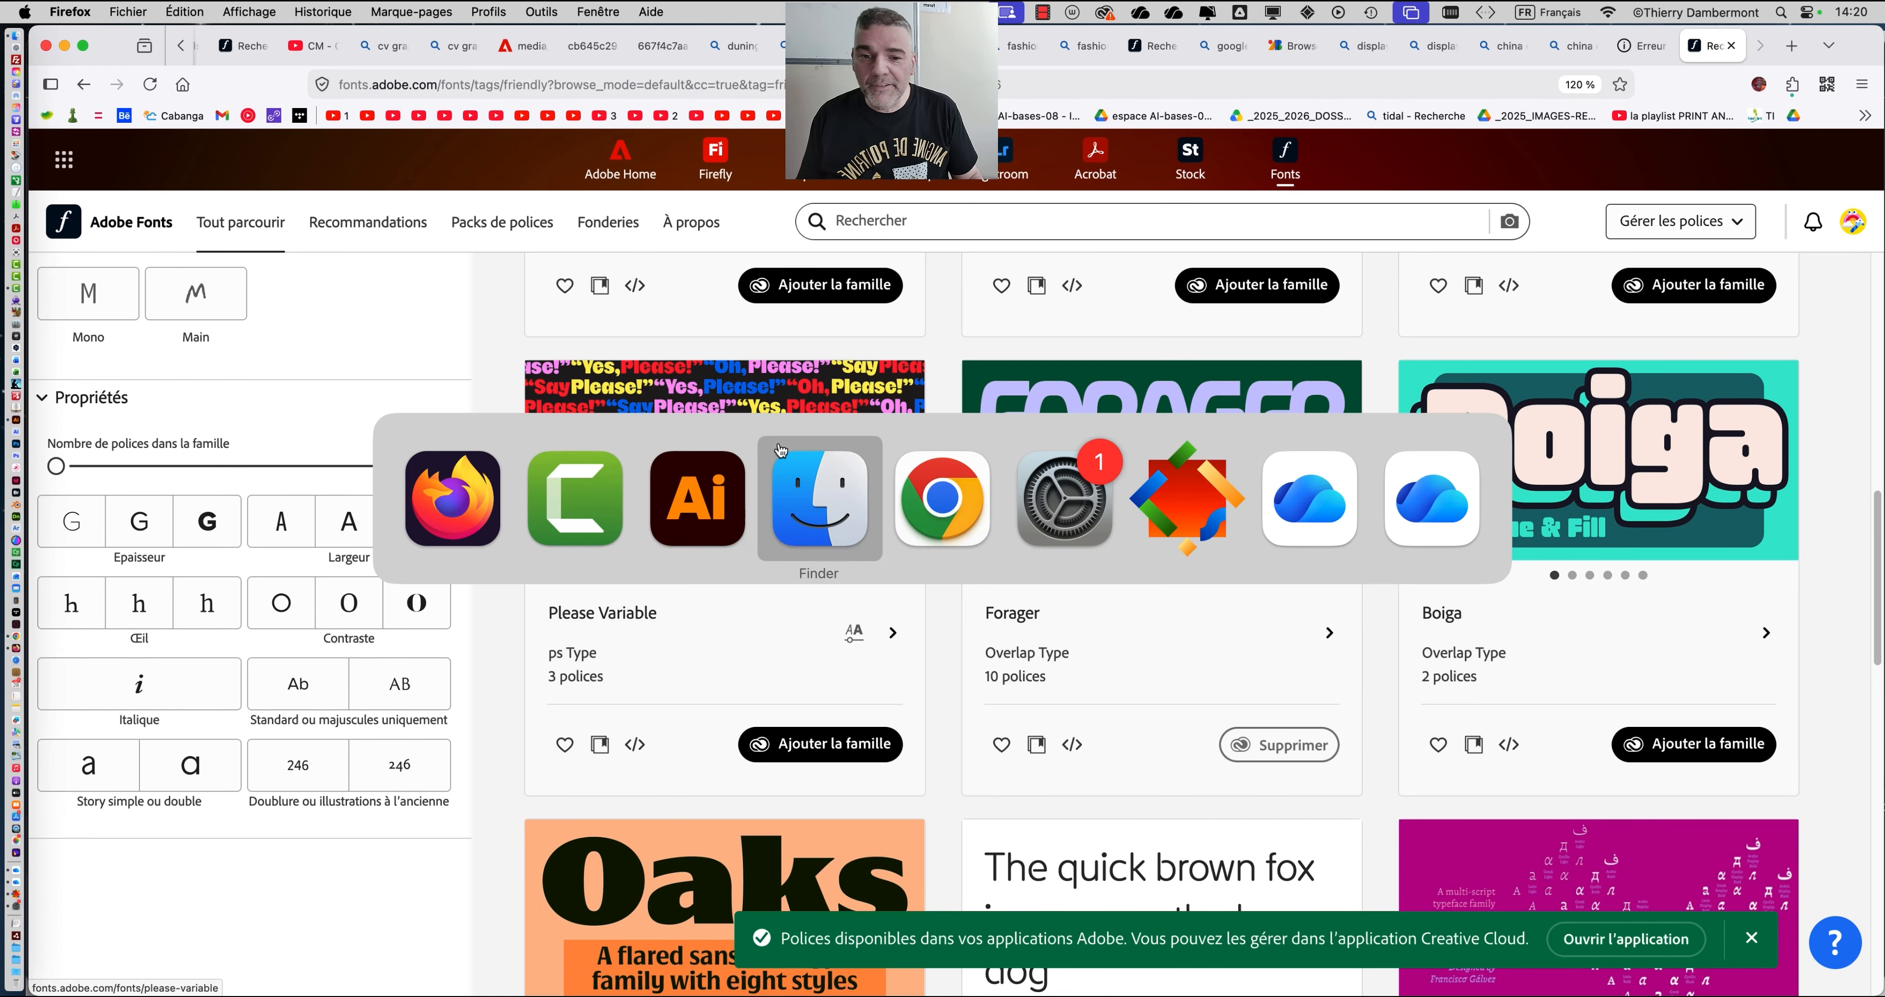
pyautogui.click(695, 505)
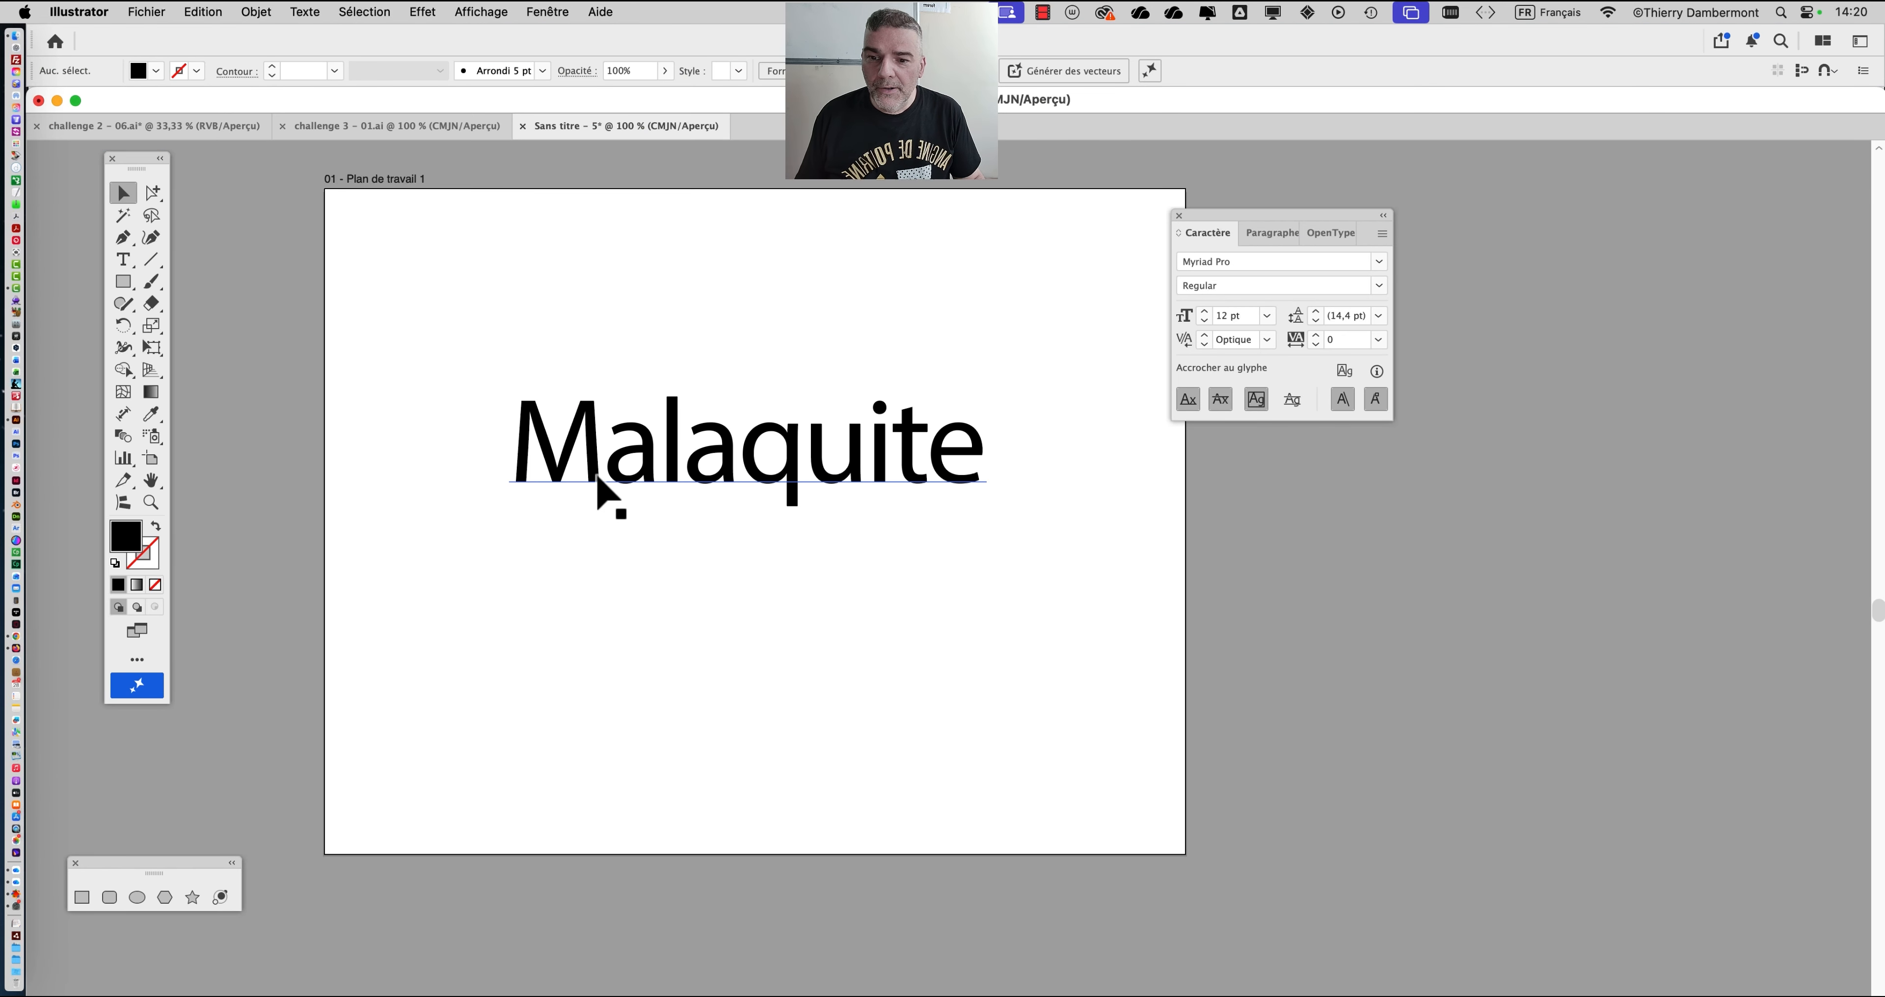
pyautogui.write('Forage')
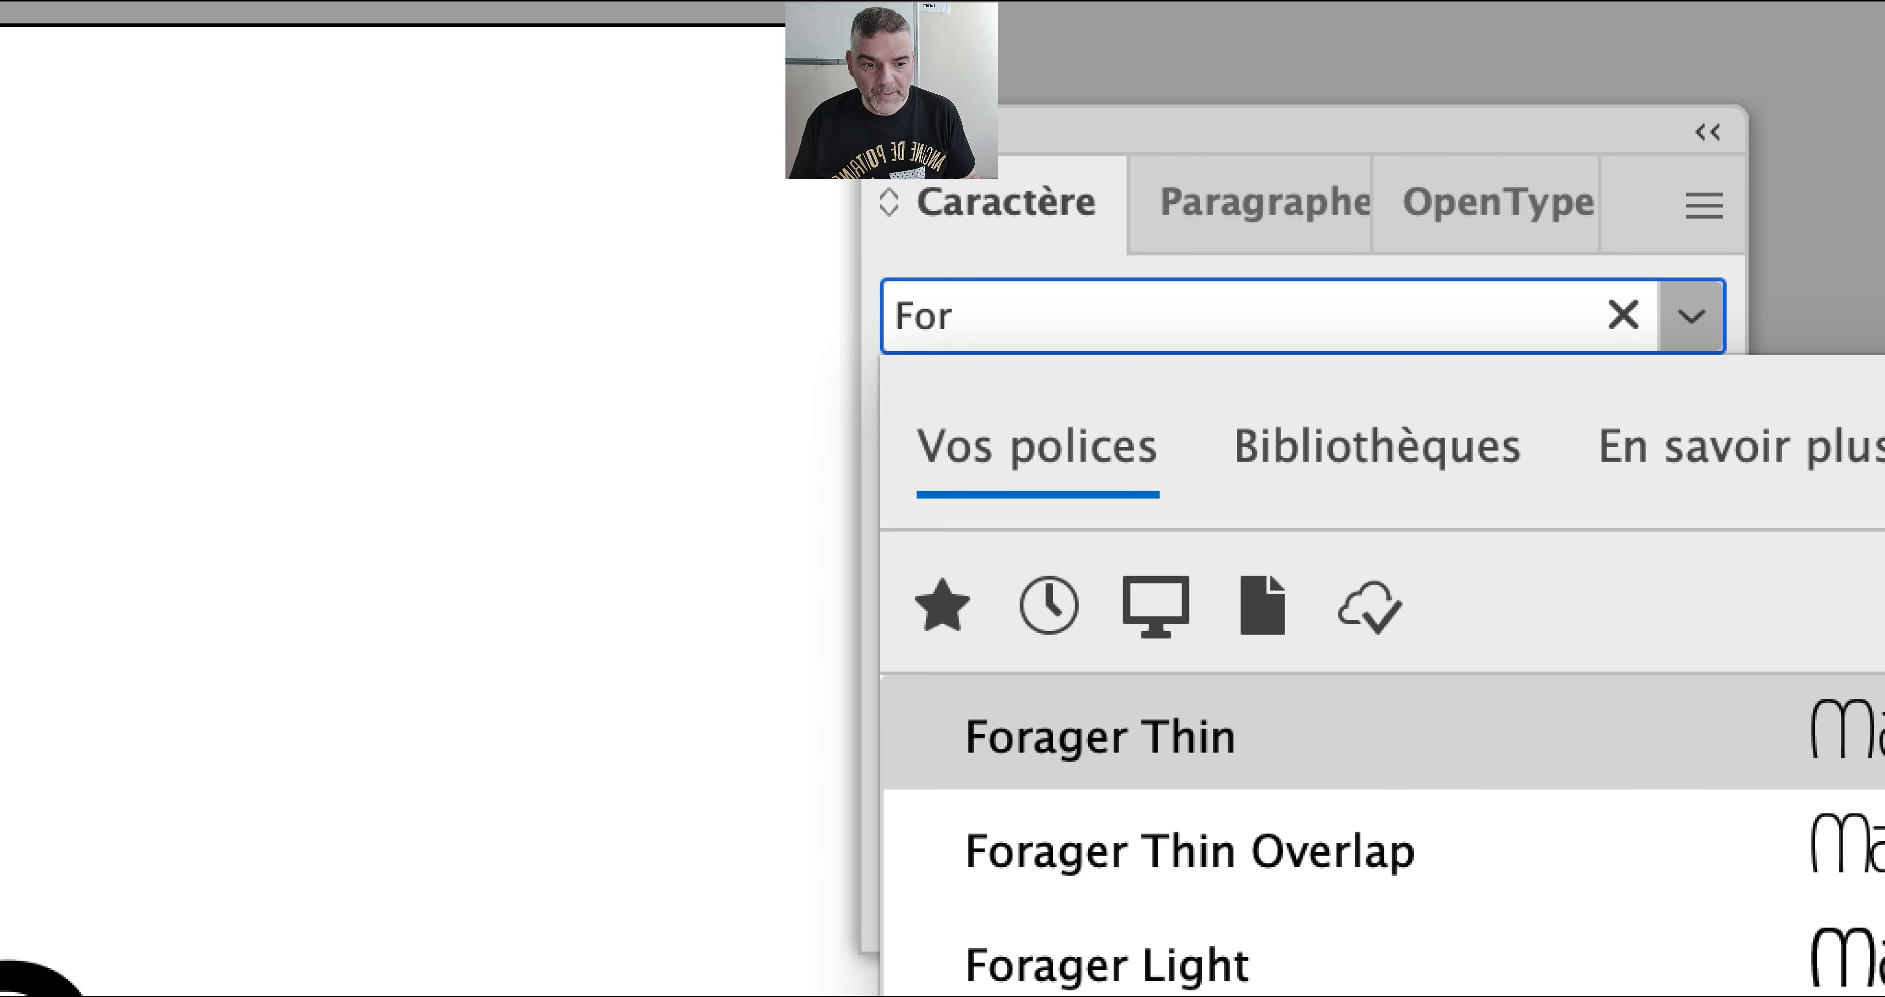
pyautogui.write('r')
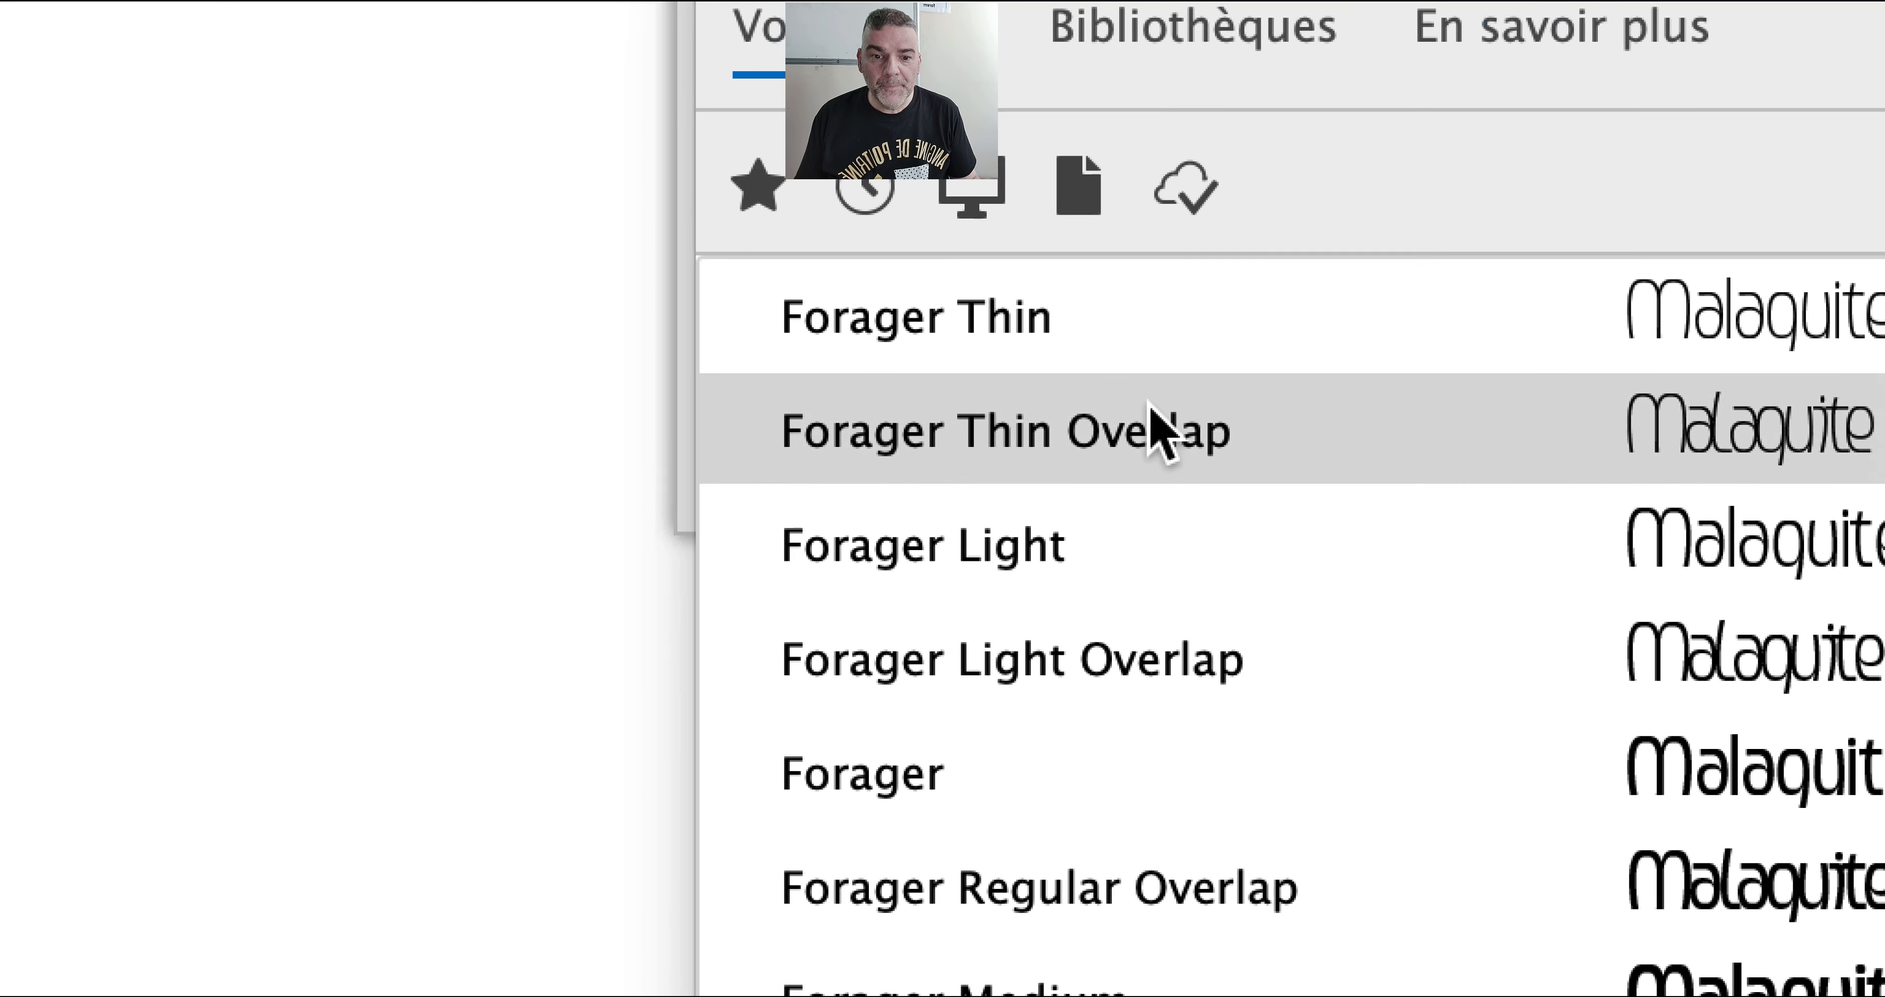
pyautogui.click(1144, 478)
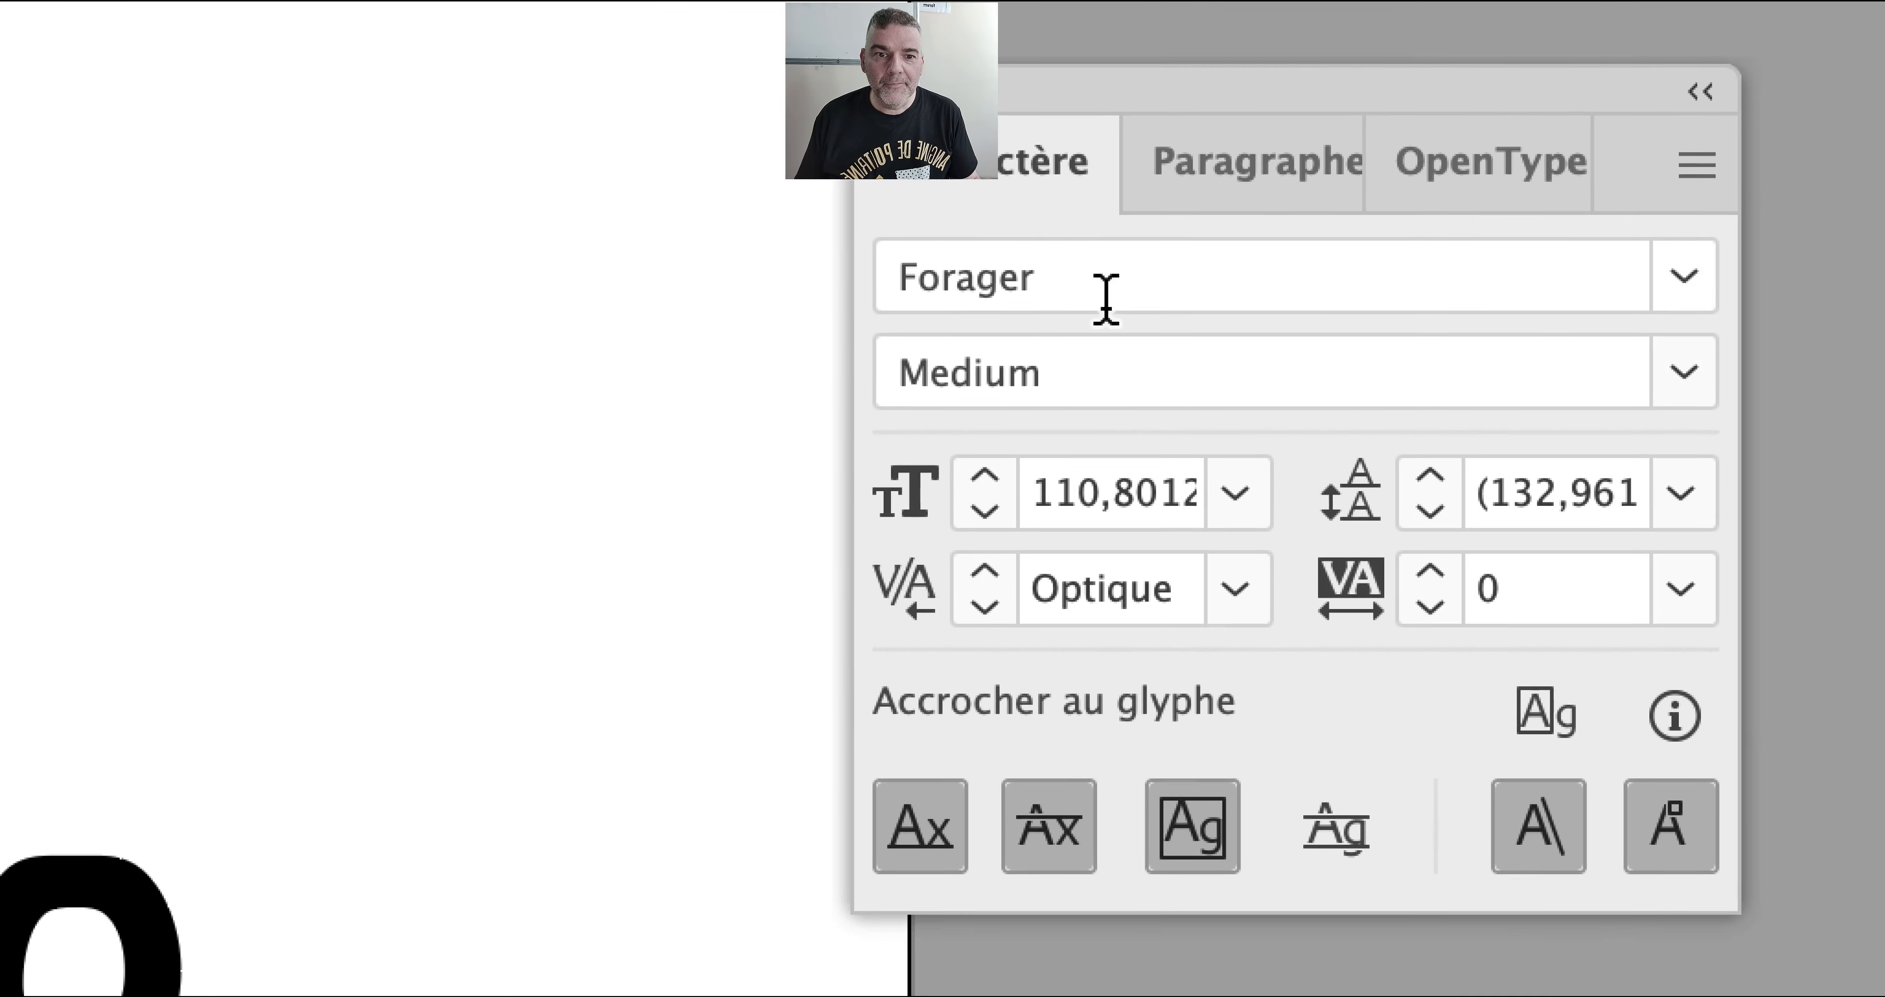
pyautogui.scroll(-5, 710, 512)
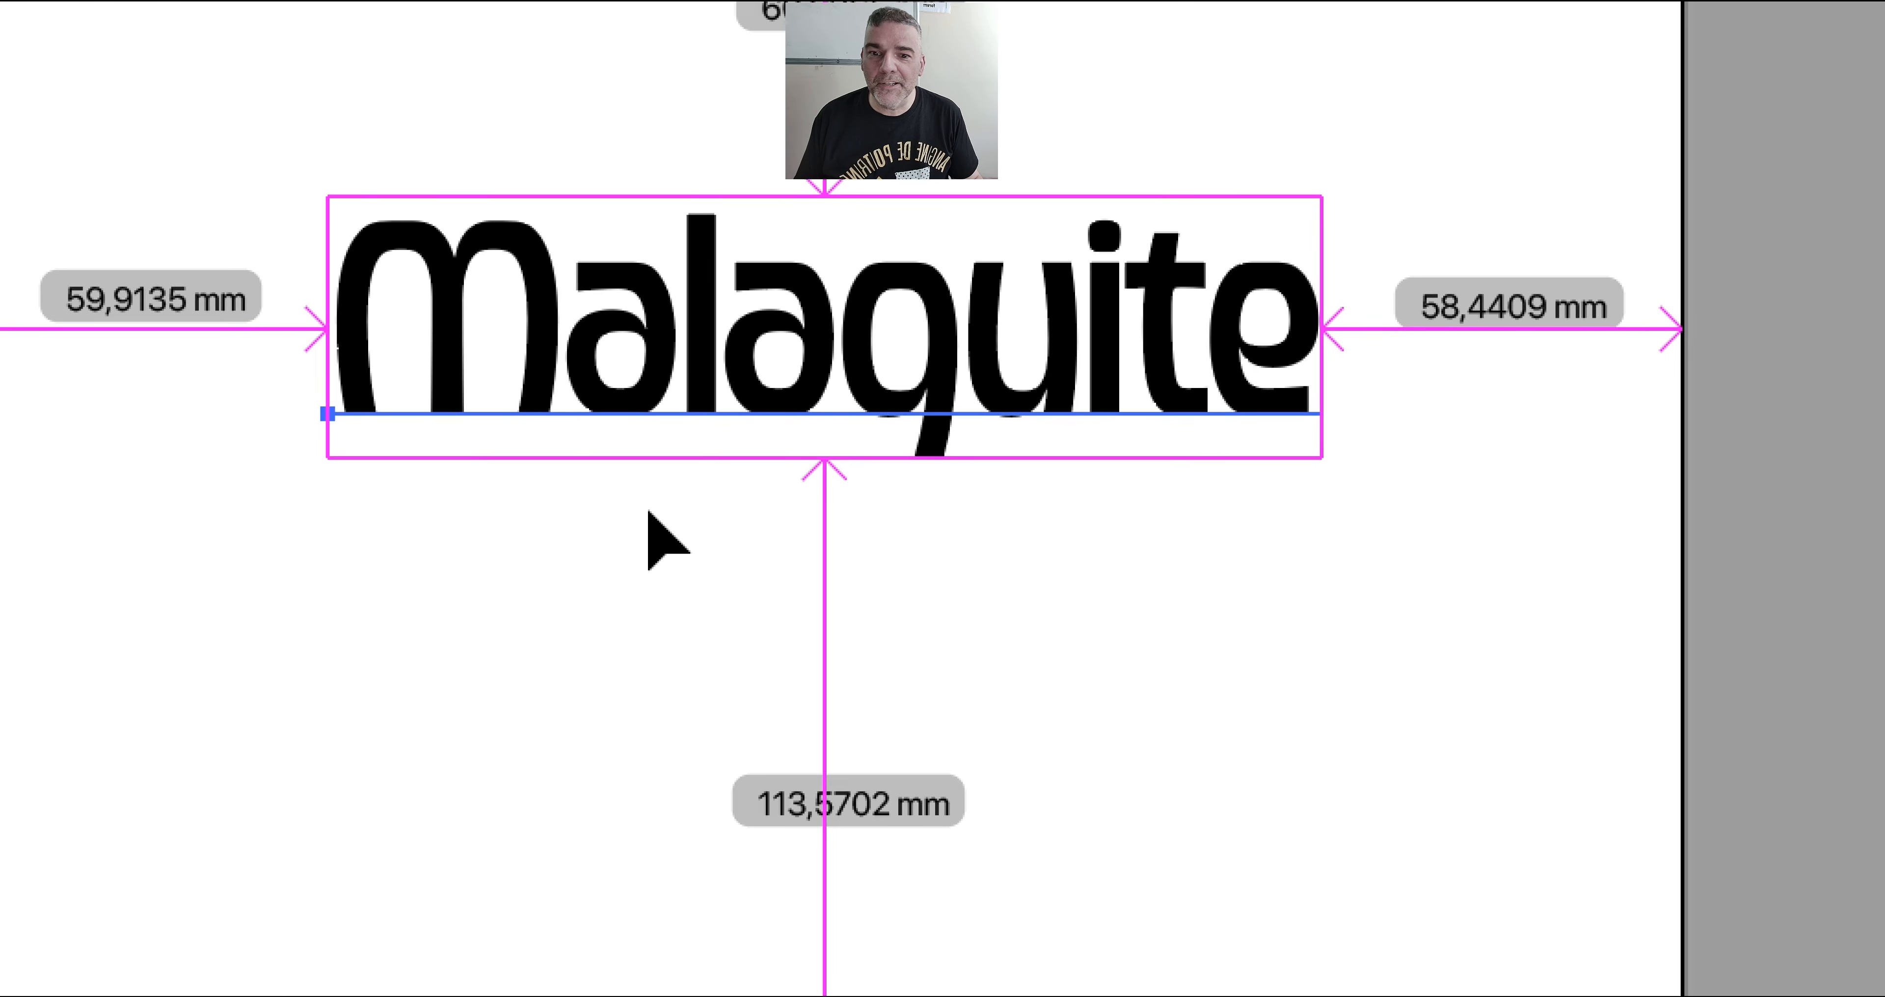
pyautogui.click(637, 515)
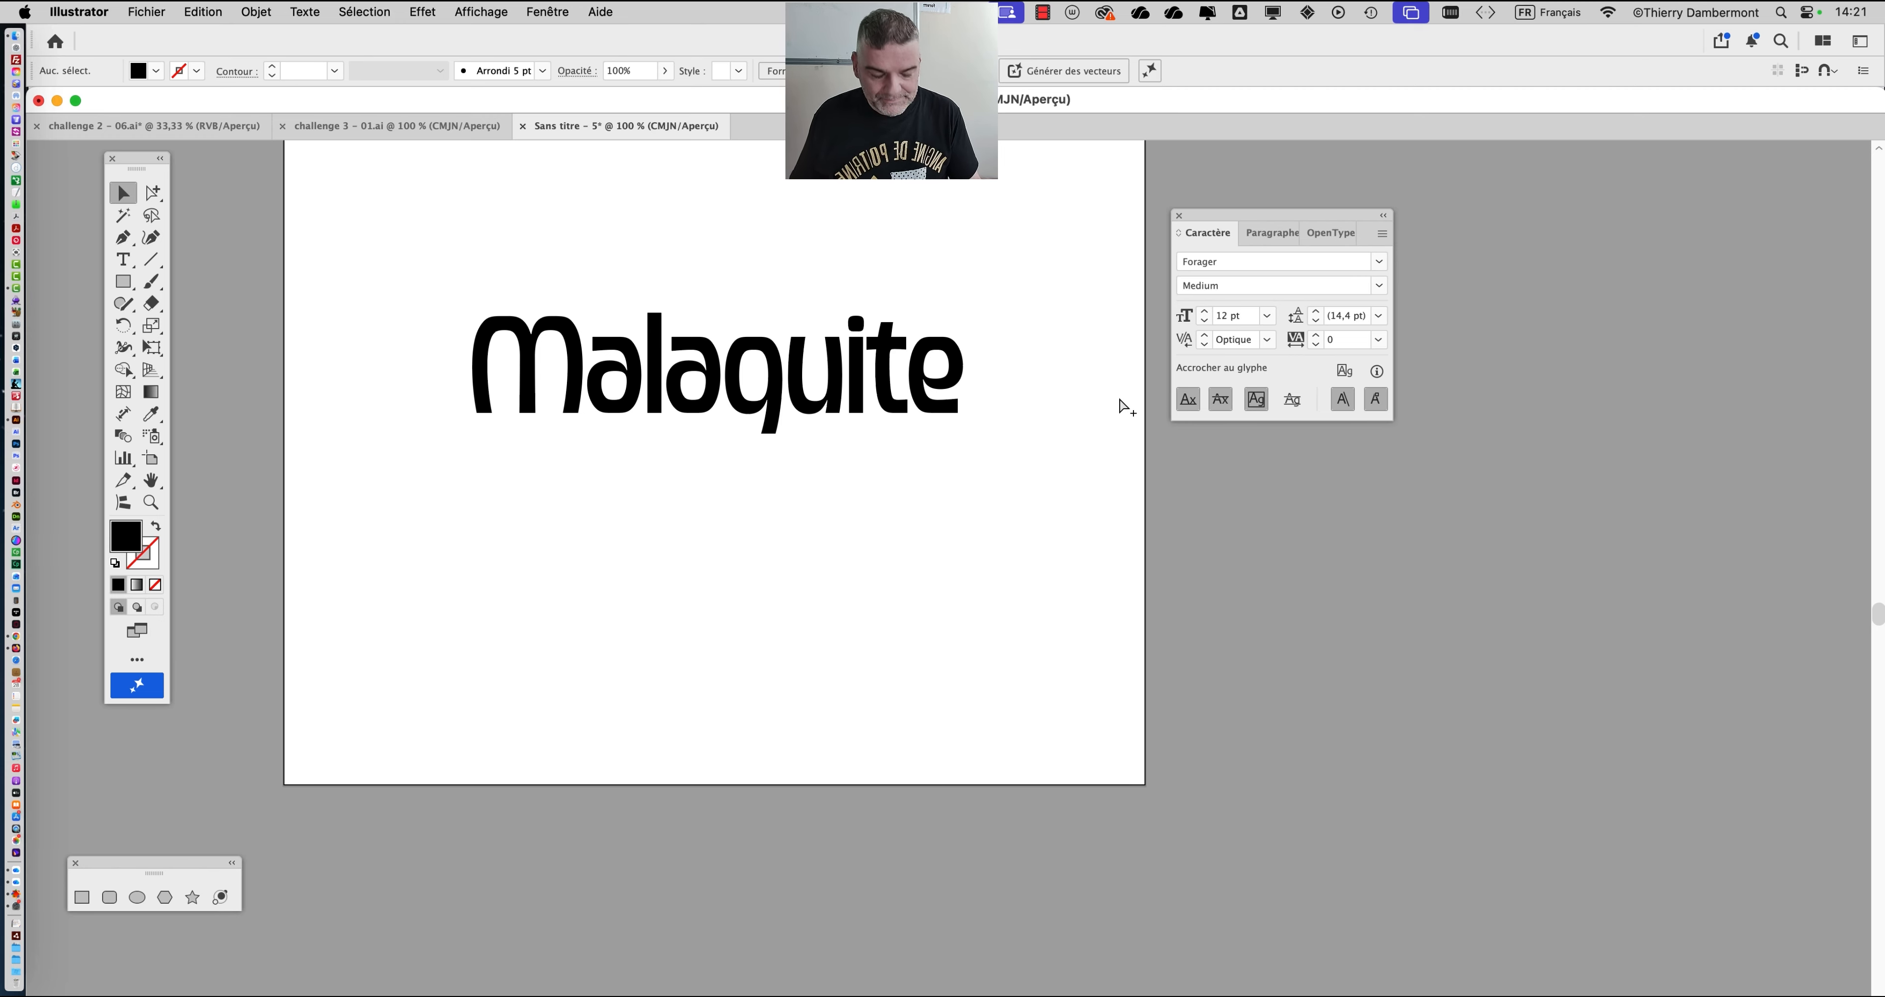
# Move the character settings closer to the word and look at the Adobe Fonts styles offered for it.
pyautogui.moveTo(1240, 216); pyautogui.dragTo(1117, 251)
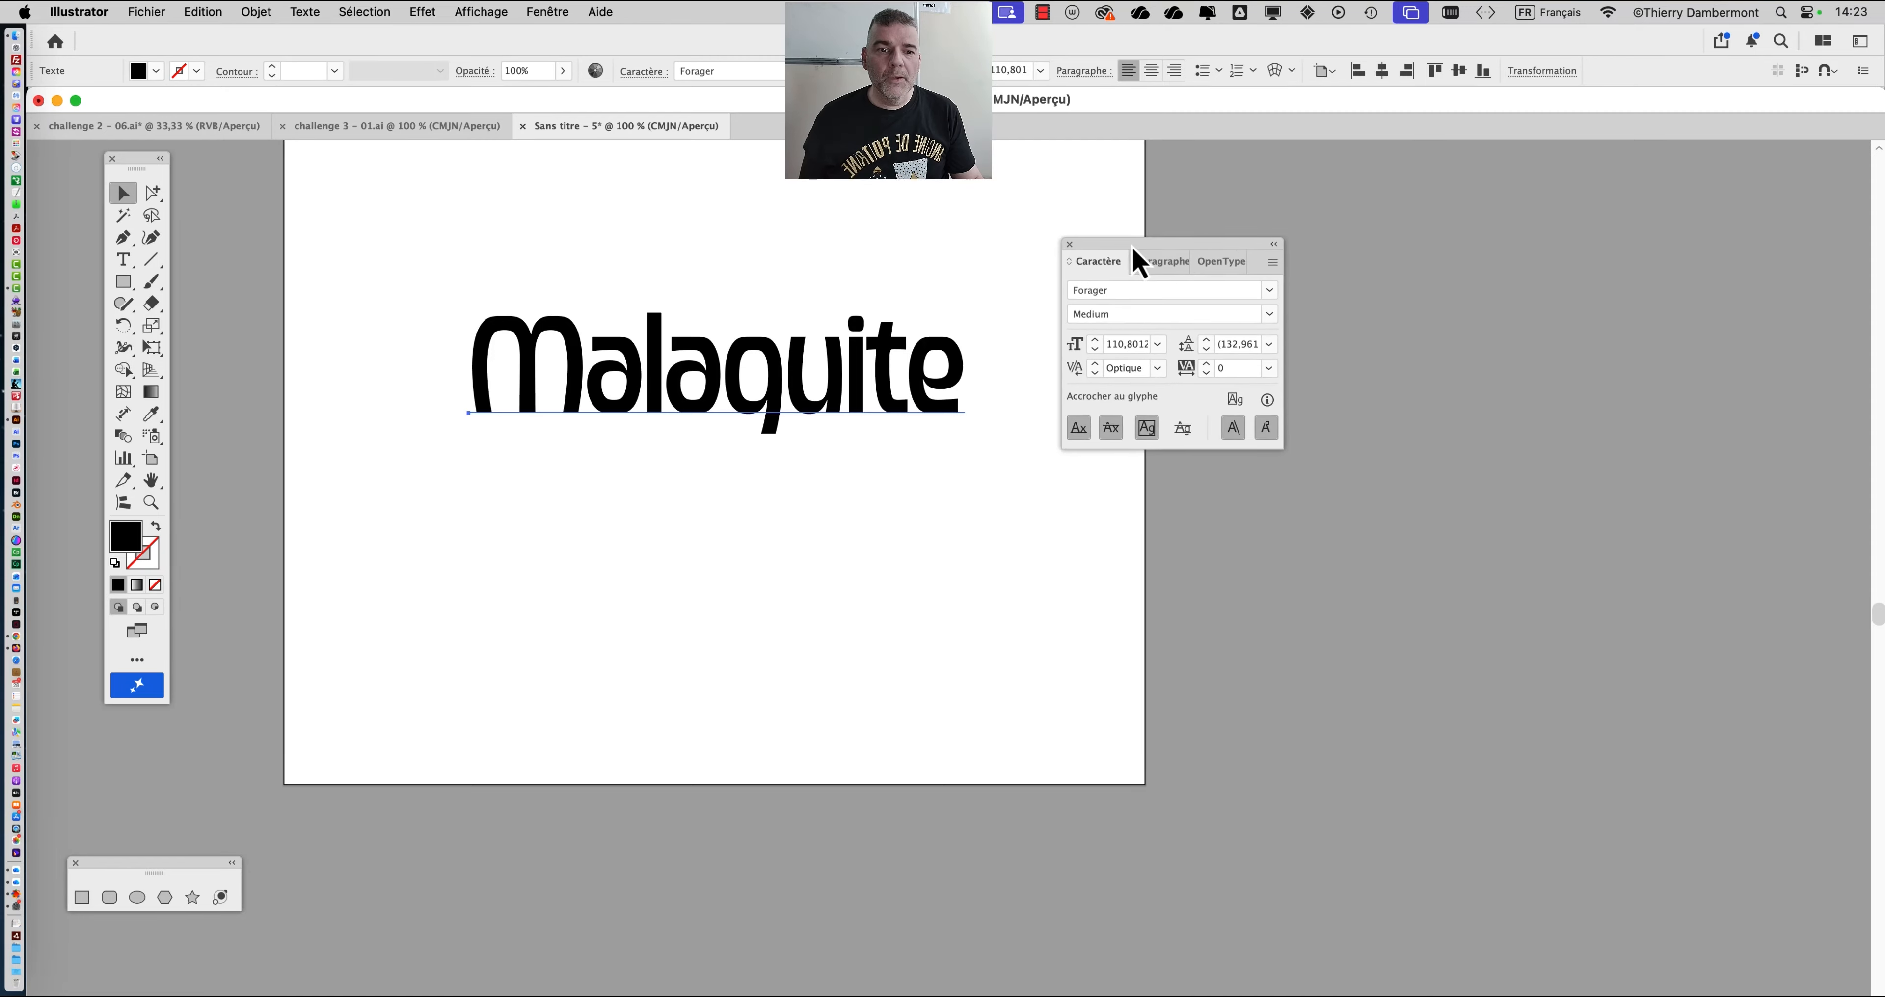
pyautogui.press('alt')
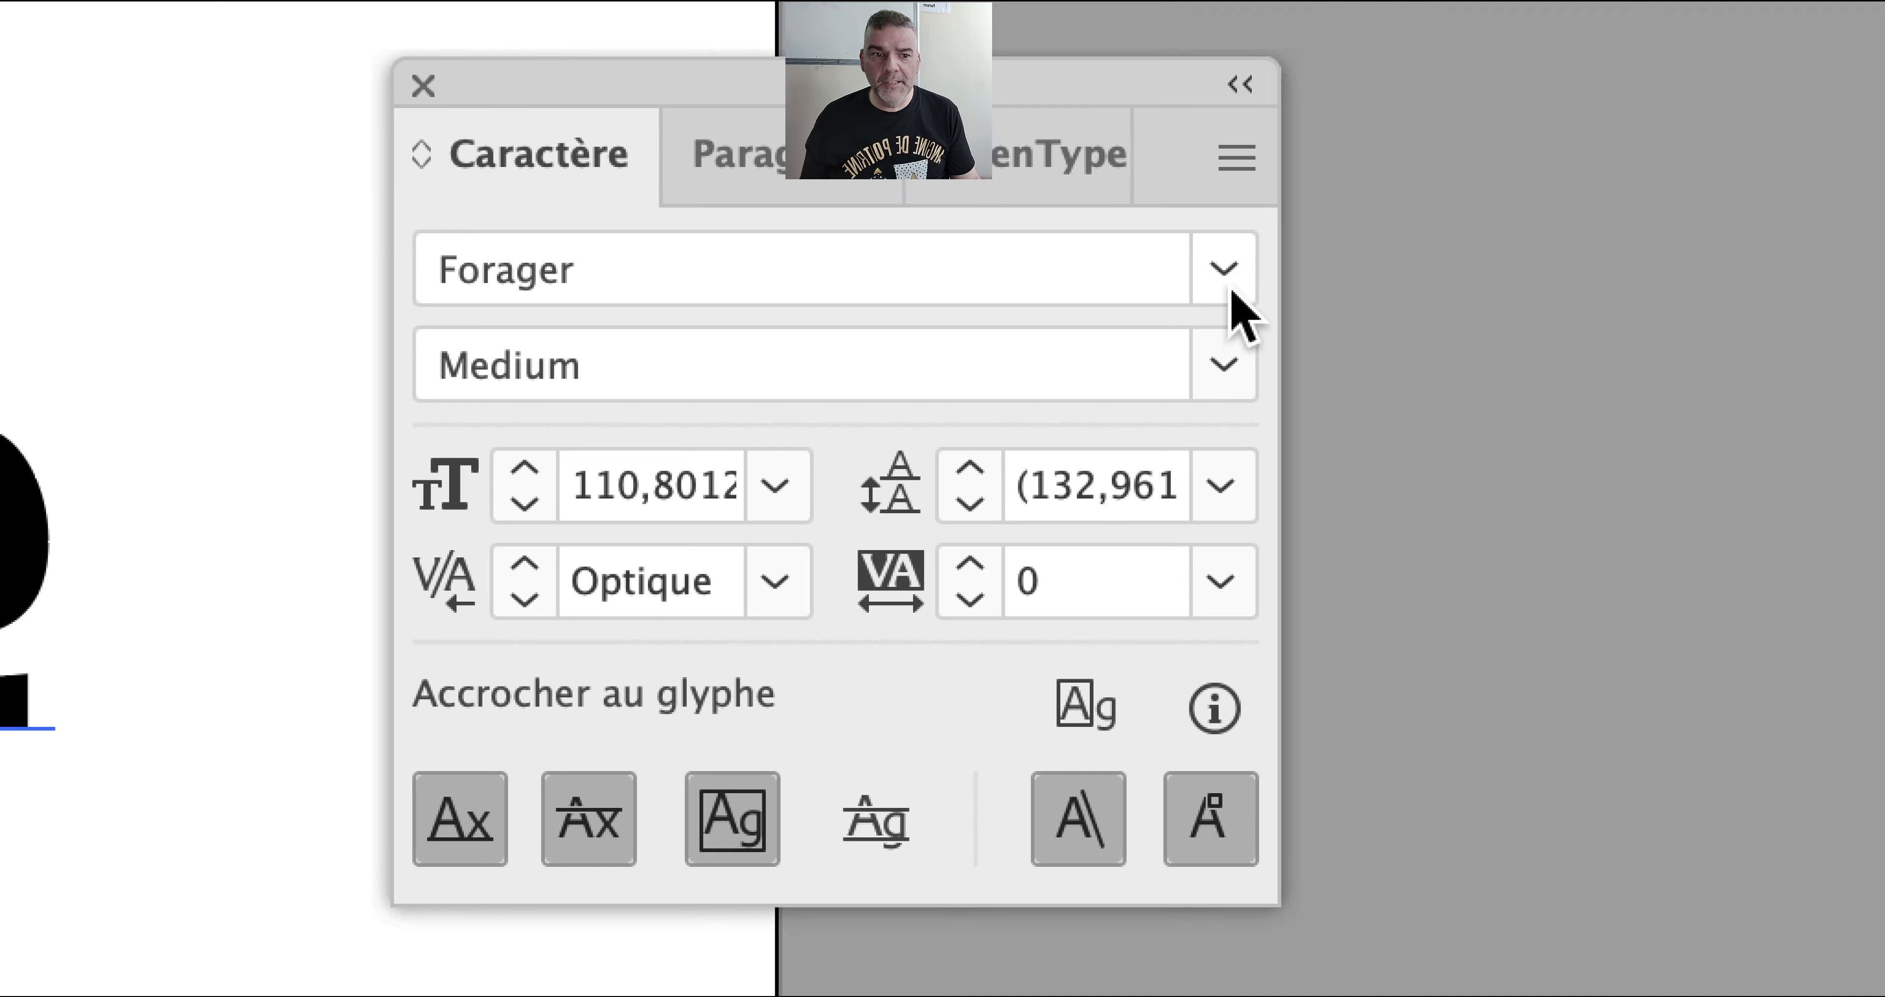
pyautogui.click(1232, 292)
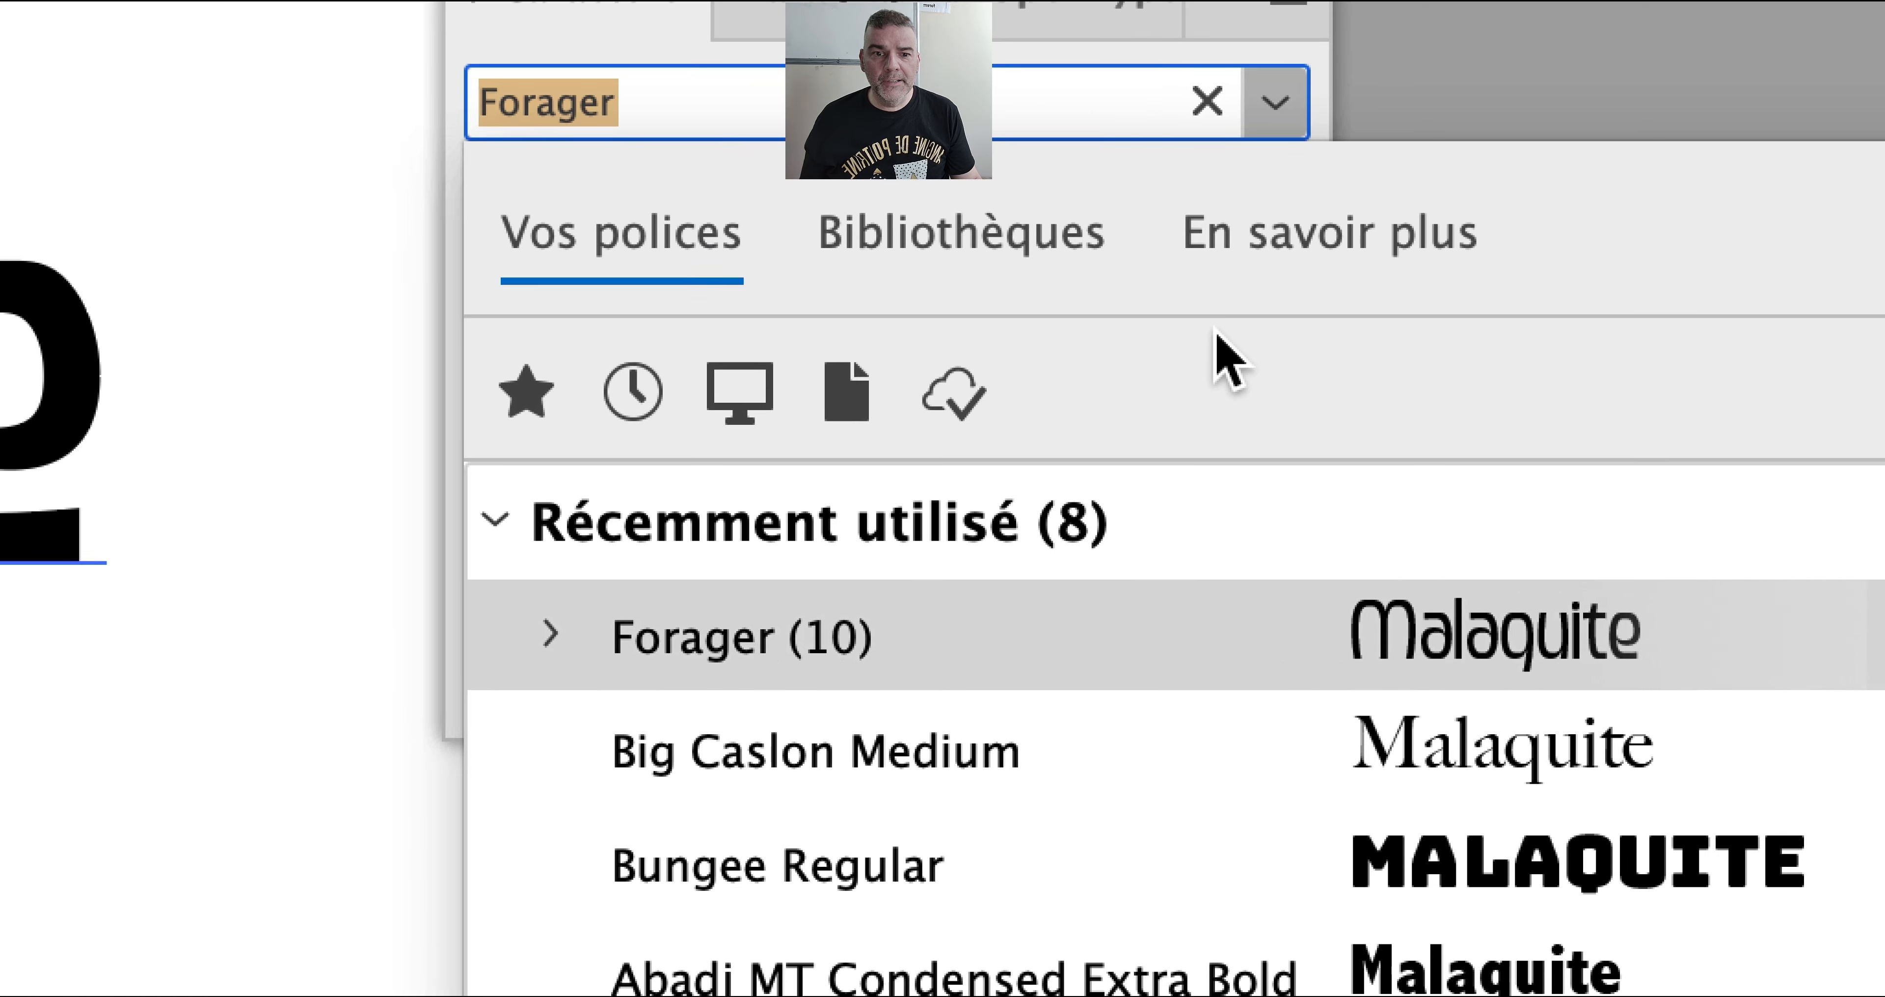
pyautogui.click(1215, 249)
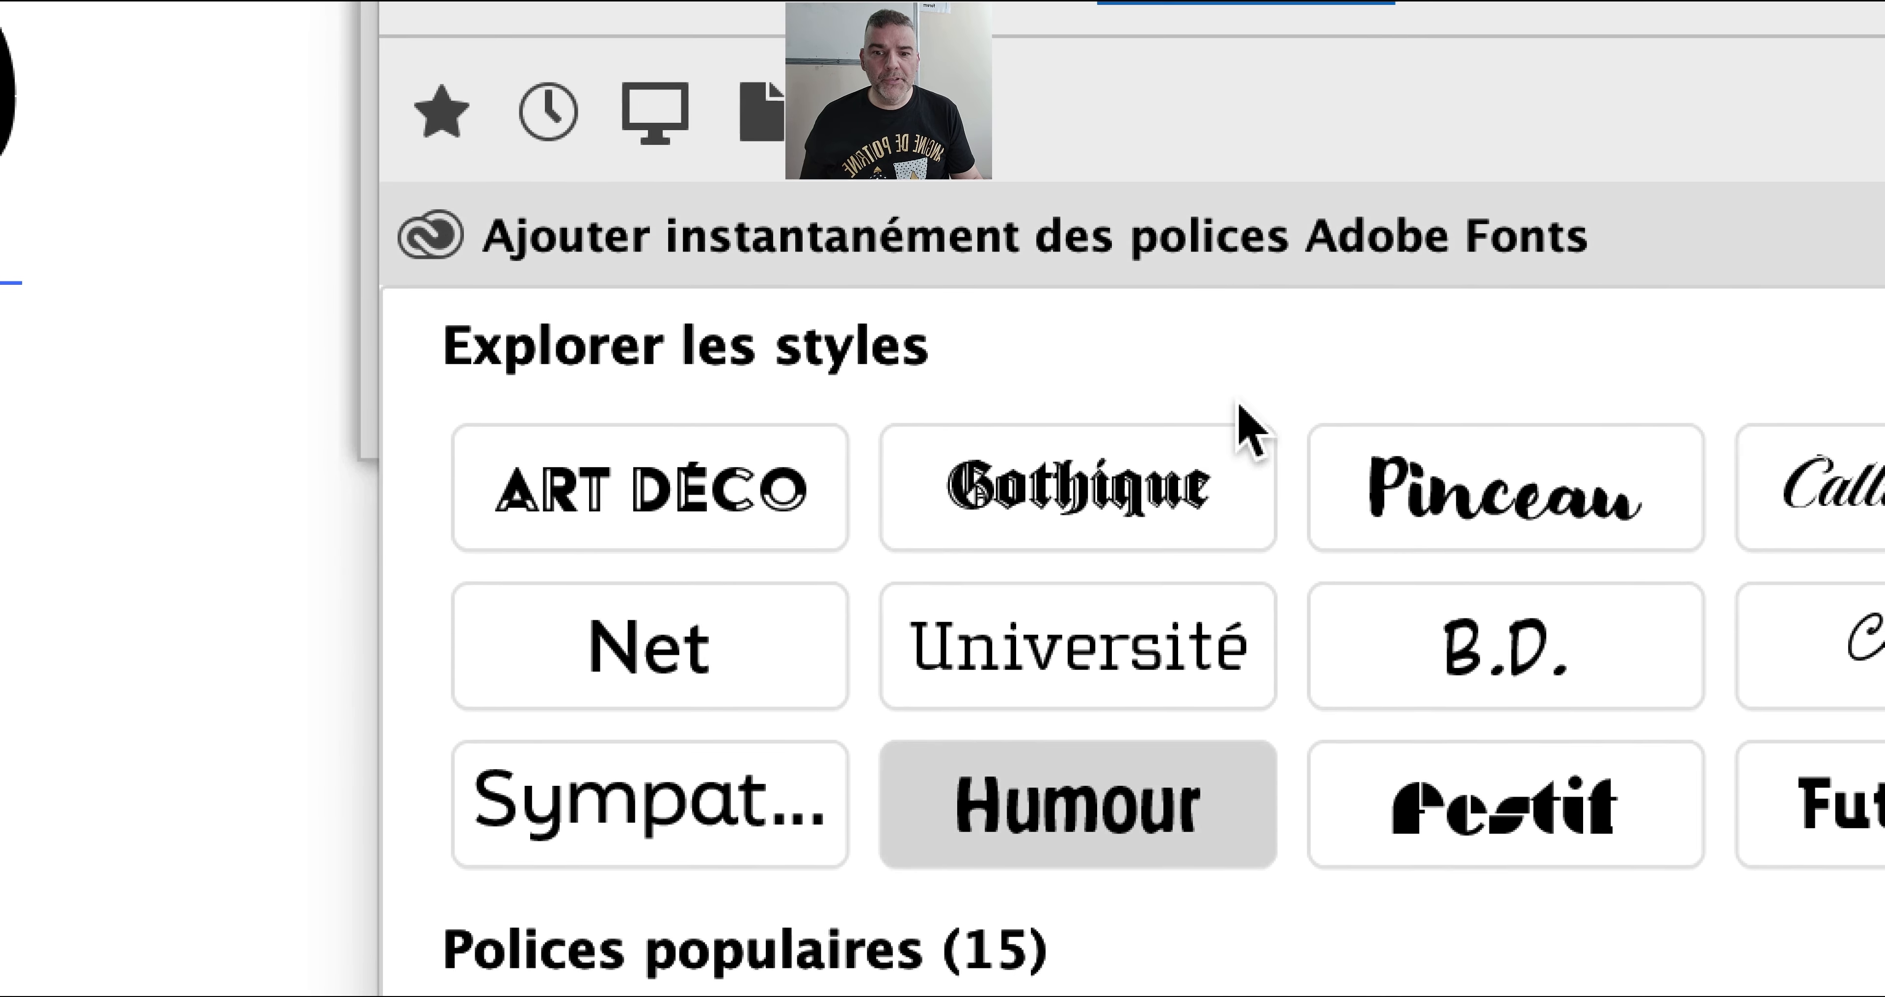
# Examine the Chinese, Korean and Arabic typefaces previewed among the installed fonts.
pyautogui.click(1169, 512)
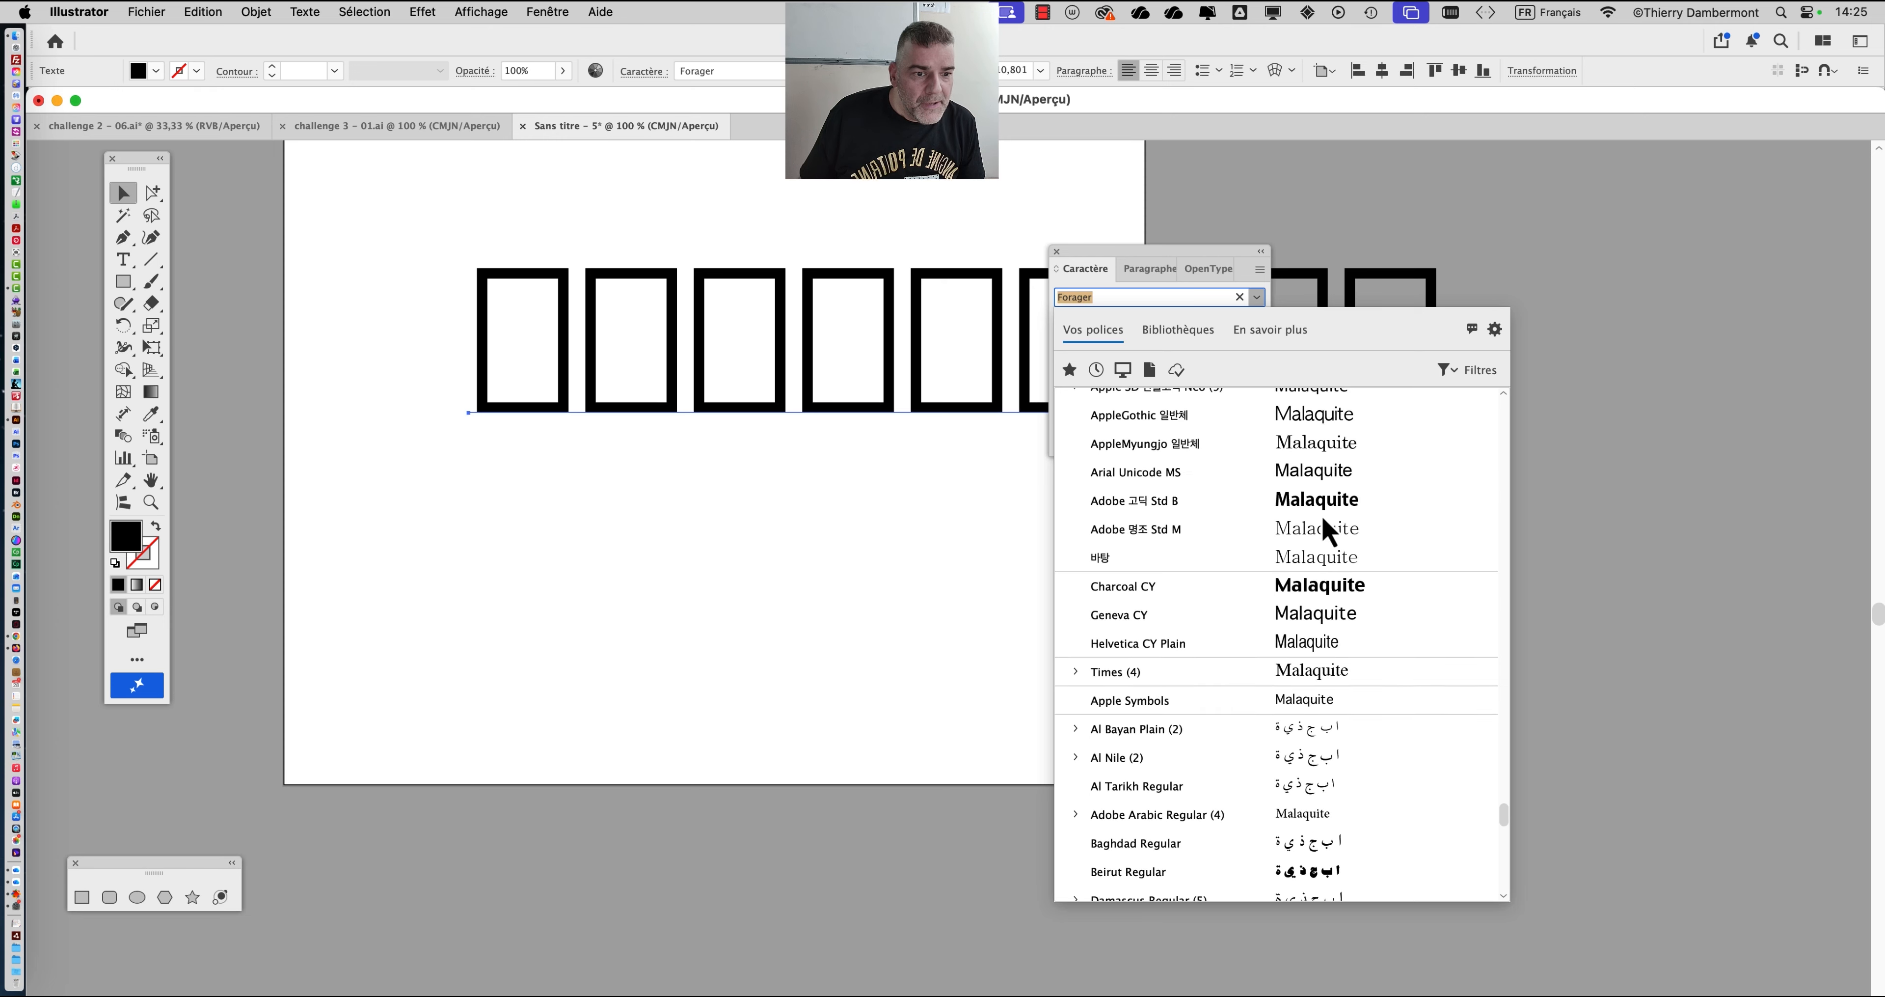
pyautogui.scroll(5, 1324, 537)
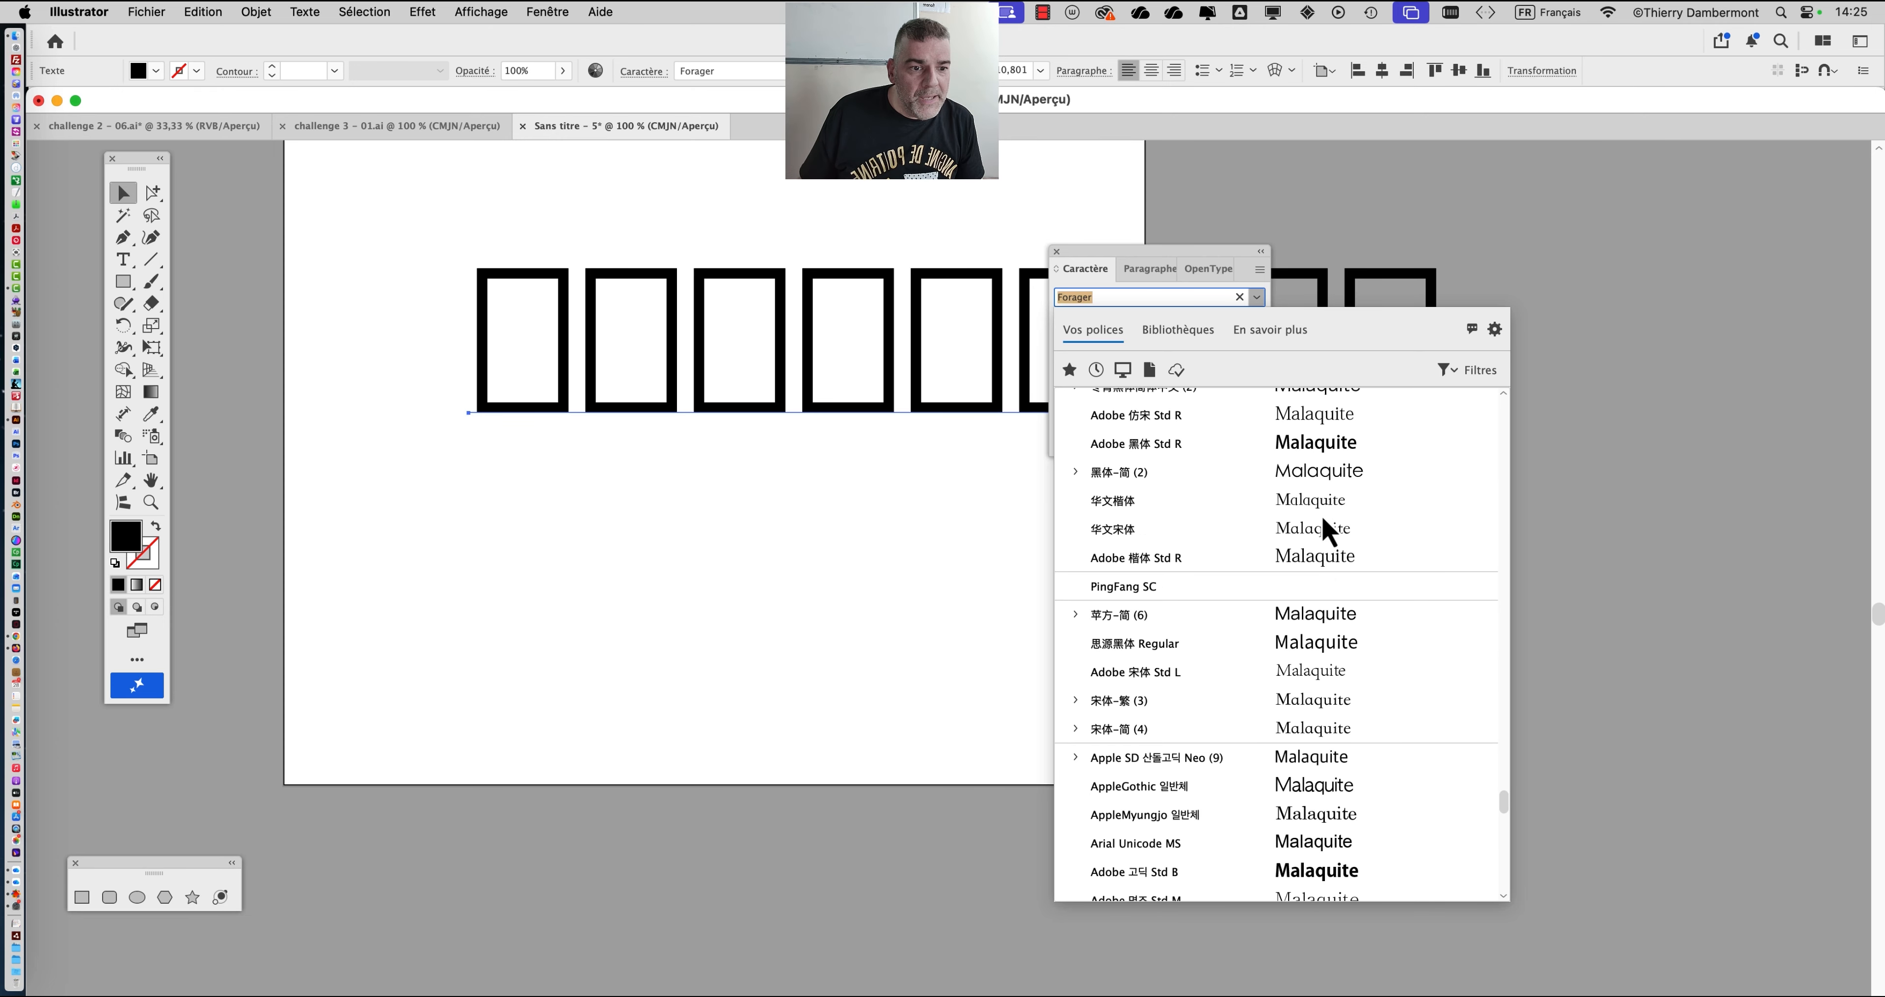
pyautogui.scroll(-10, 1324, 538)
pyautogui.scroll(-1, 1325, 542)
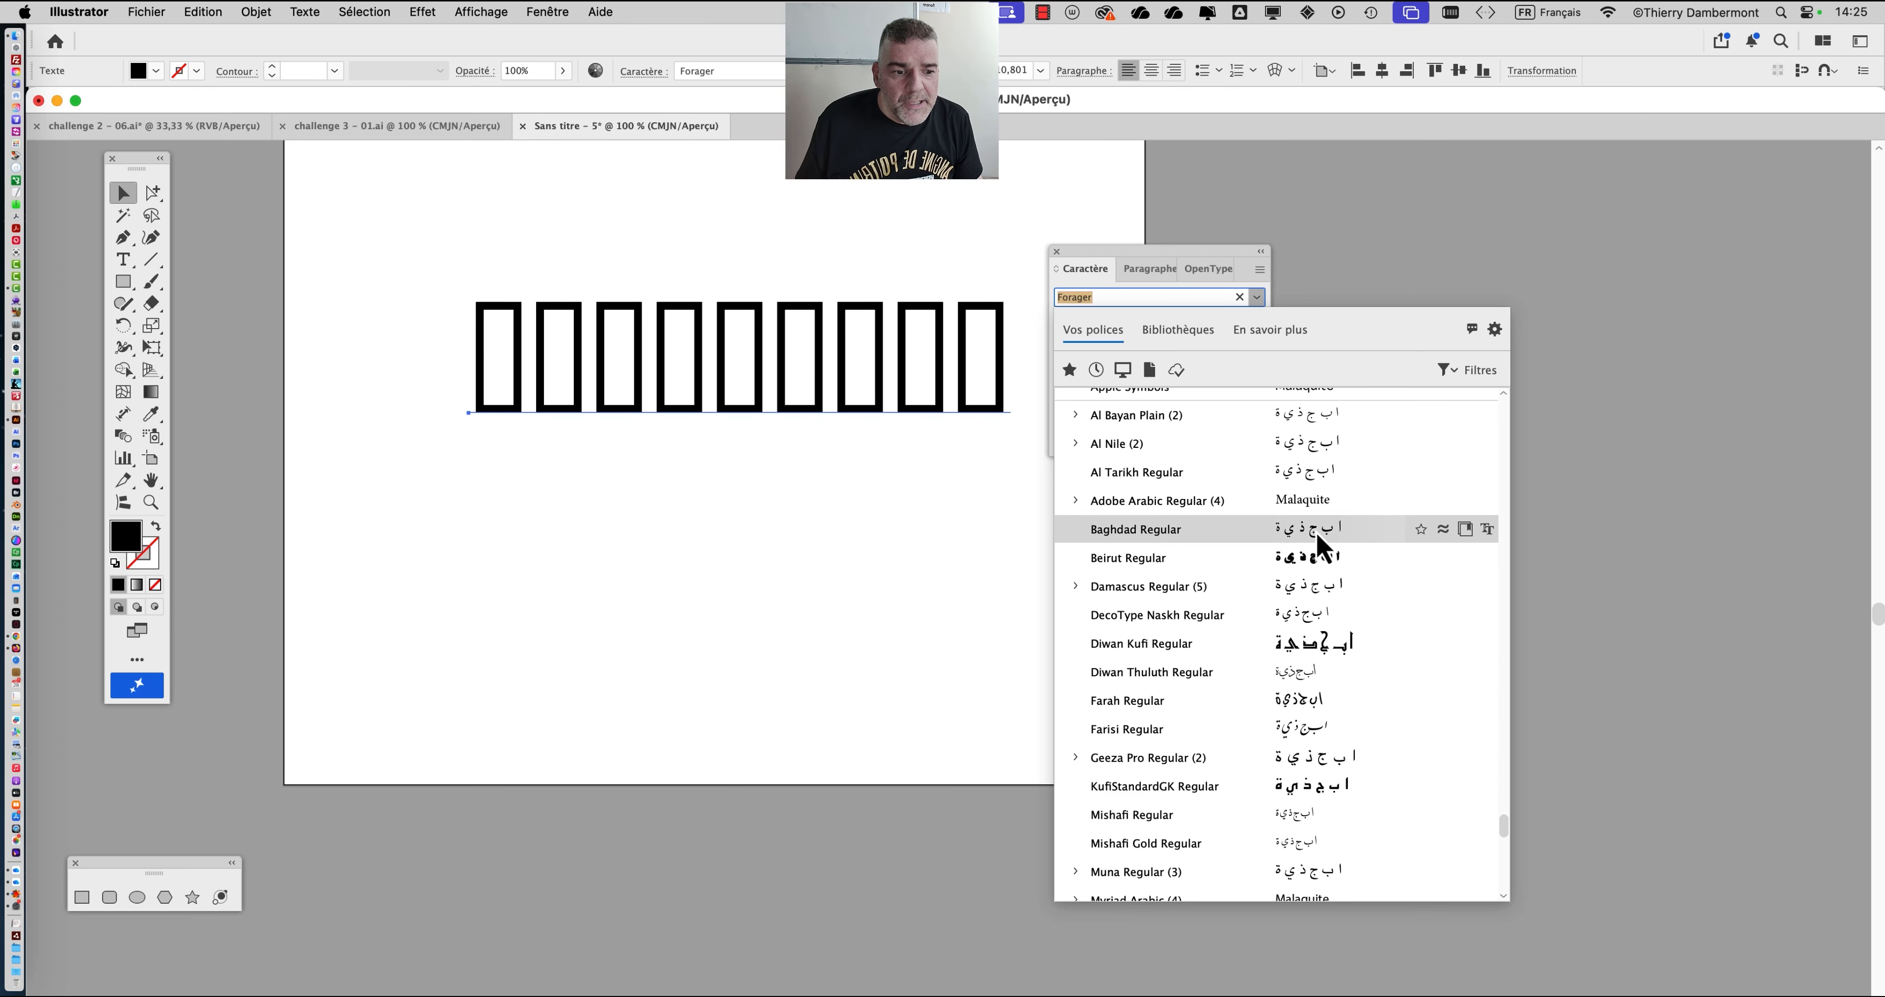
# Switch to the Creative Cloud desktop app and open the language settings in its preferences.
pyautogui.click(1105, 13)
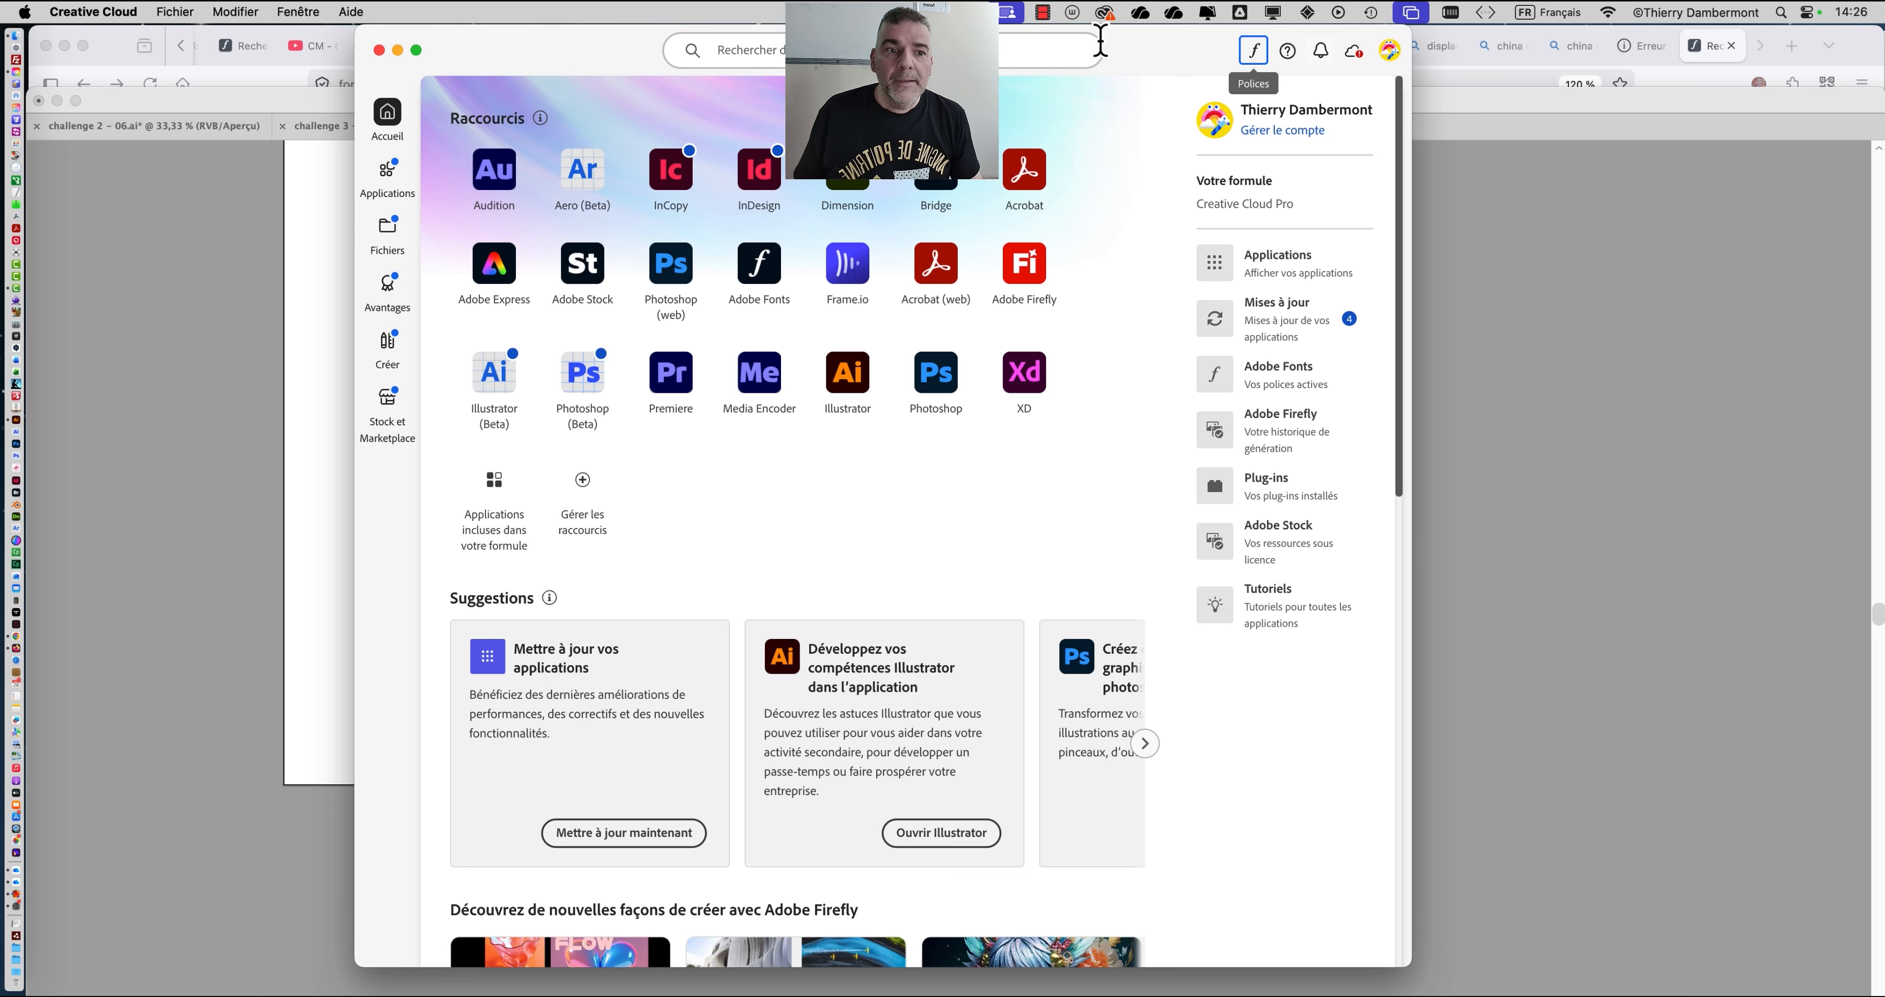
pyautogui.click(1279, 263)
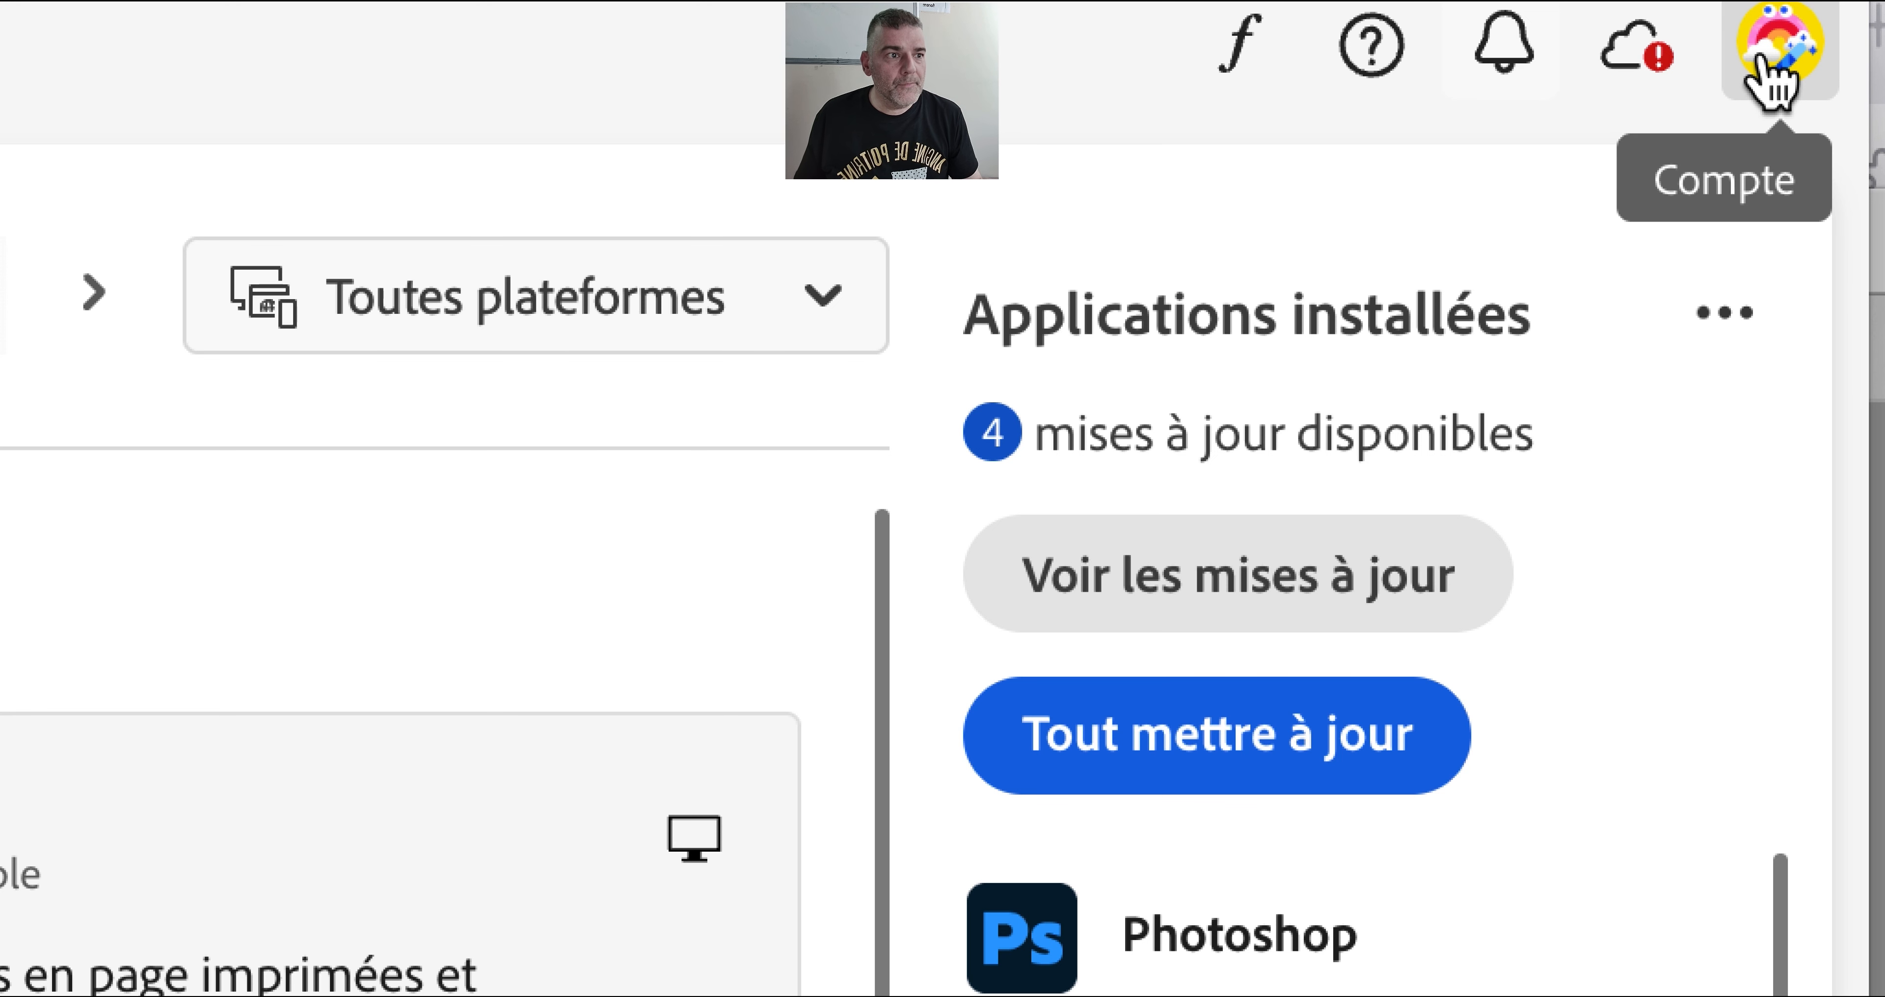
pyautogui.click(1771, 73)
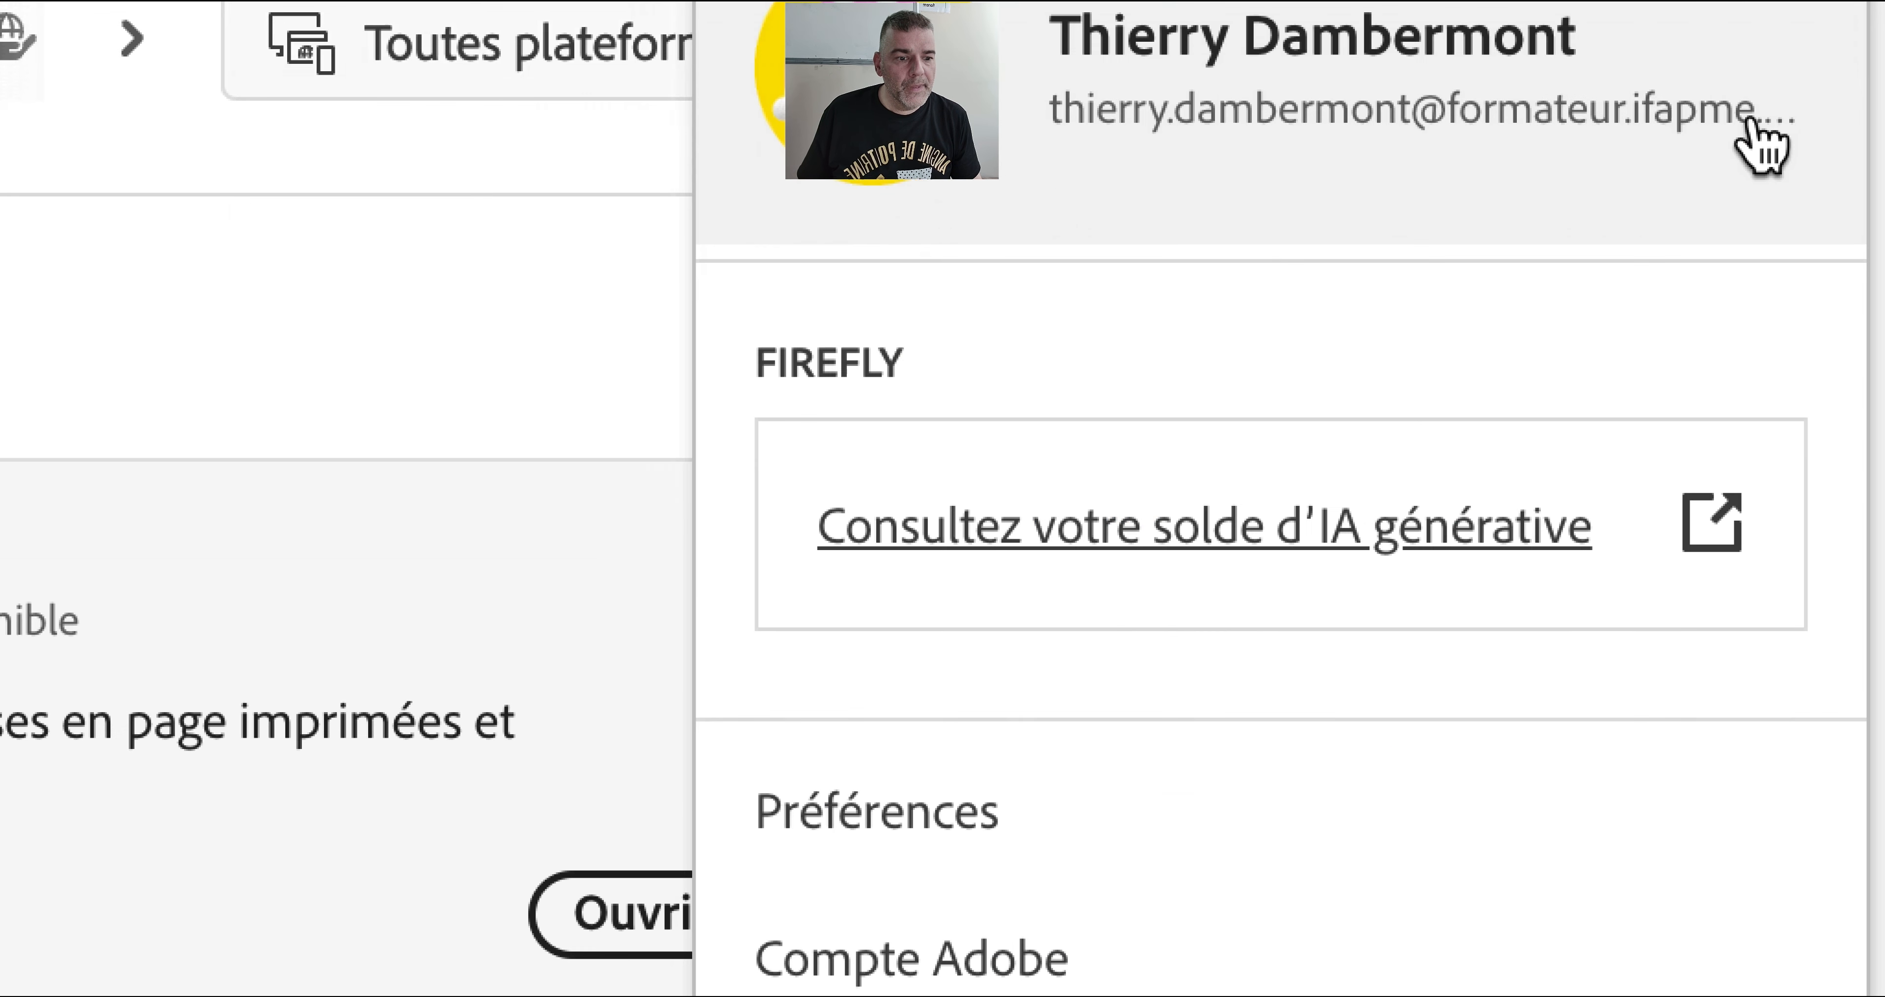
pyautogui.click(877, 810)
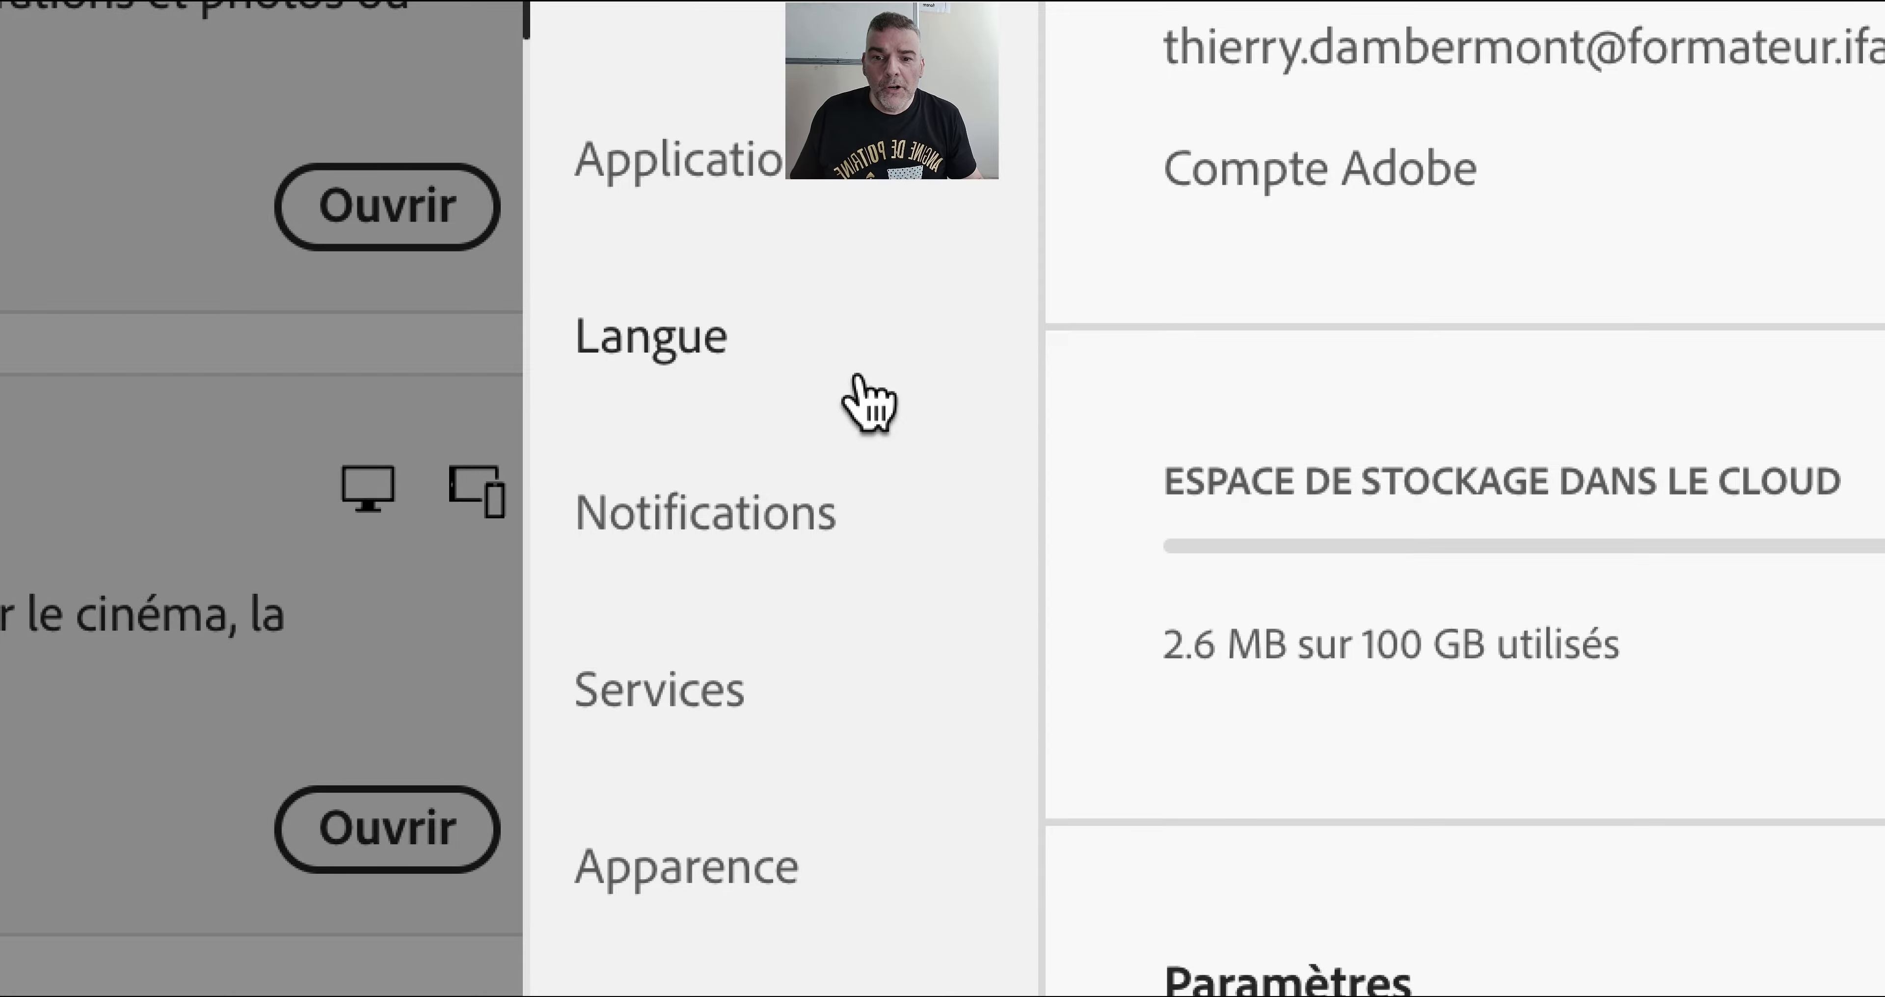
pyautogui.click(860, 381)
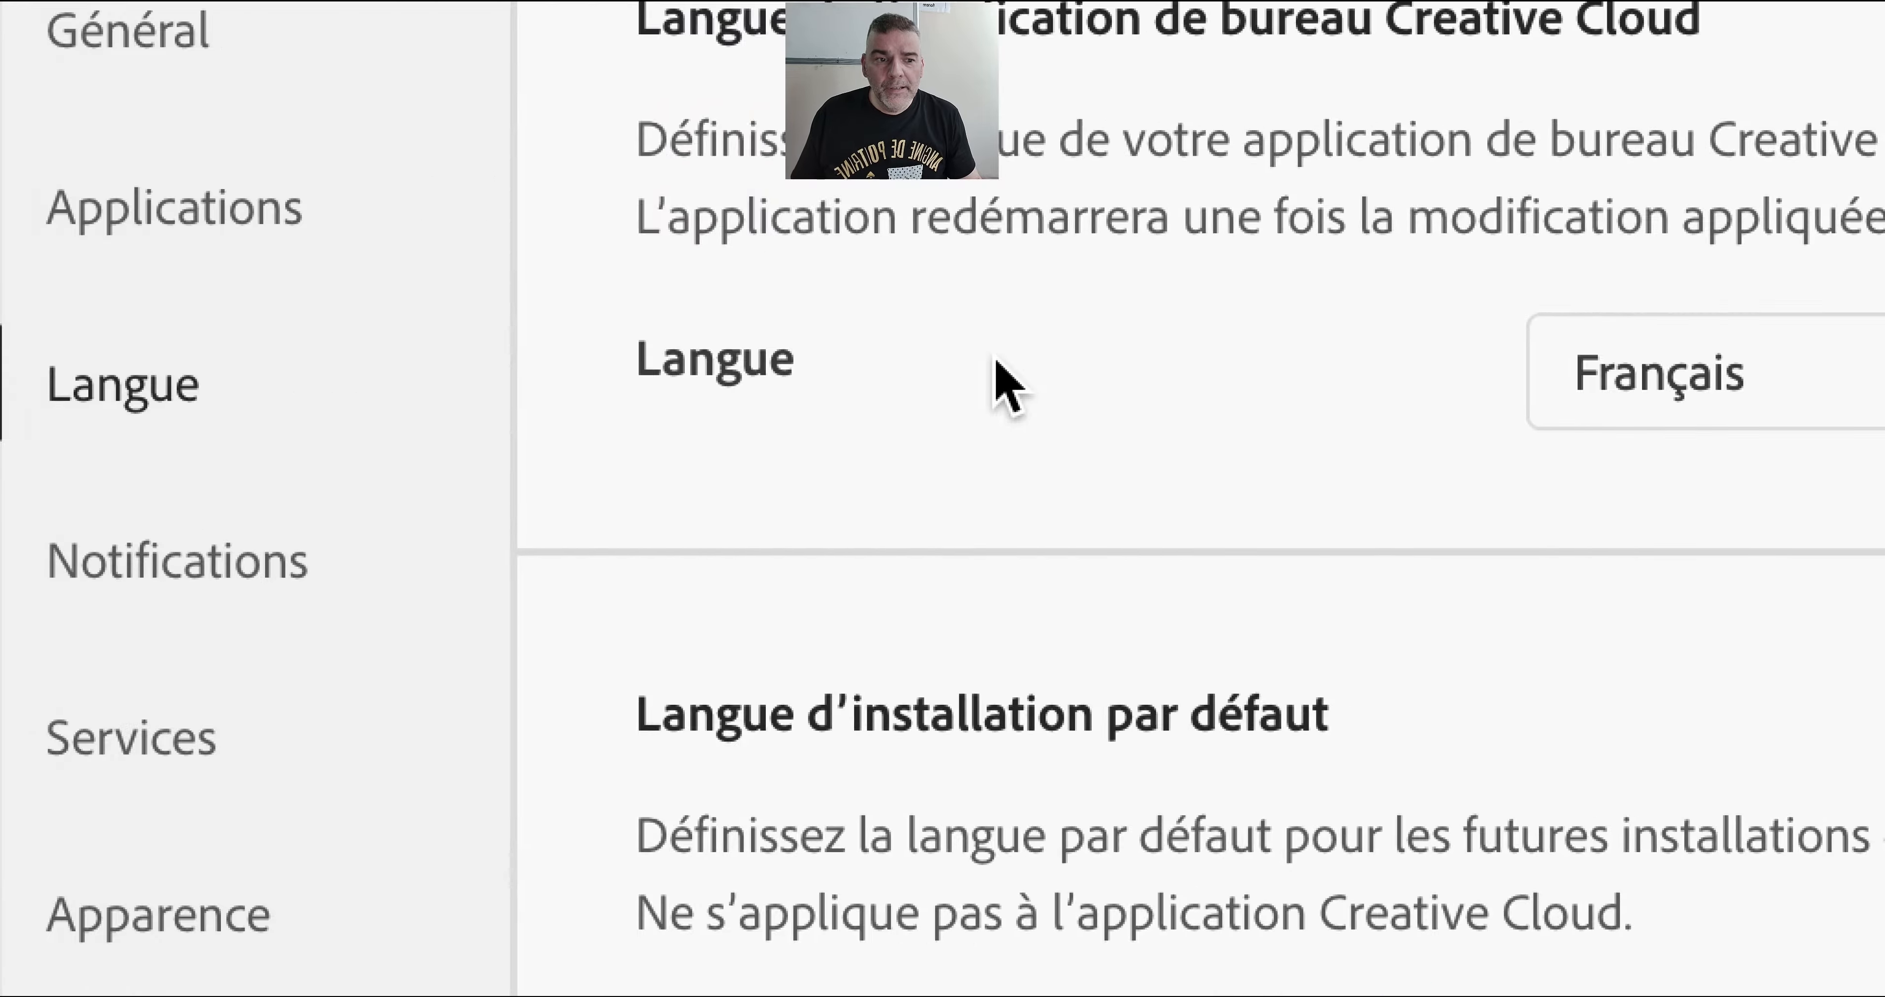
# Examine the languages available for the Creative Cloud desktop application, then leave the list without changing the choice.
pyautogui.click(1742, 391)
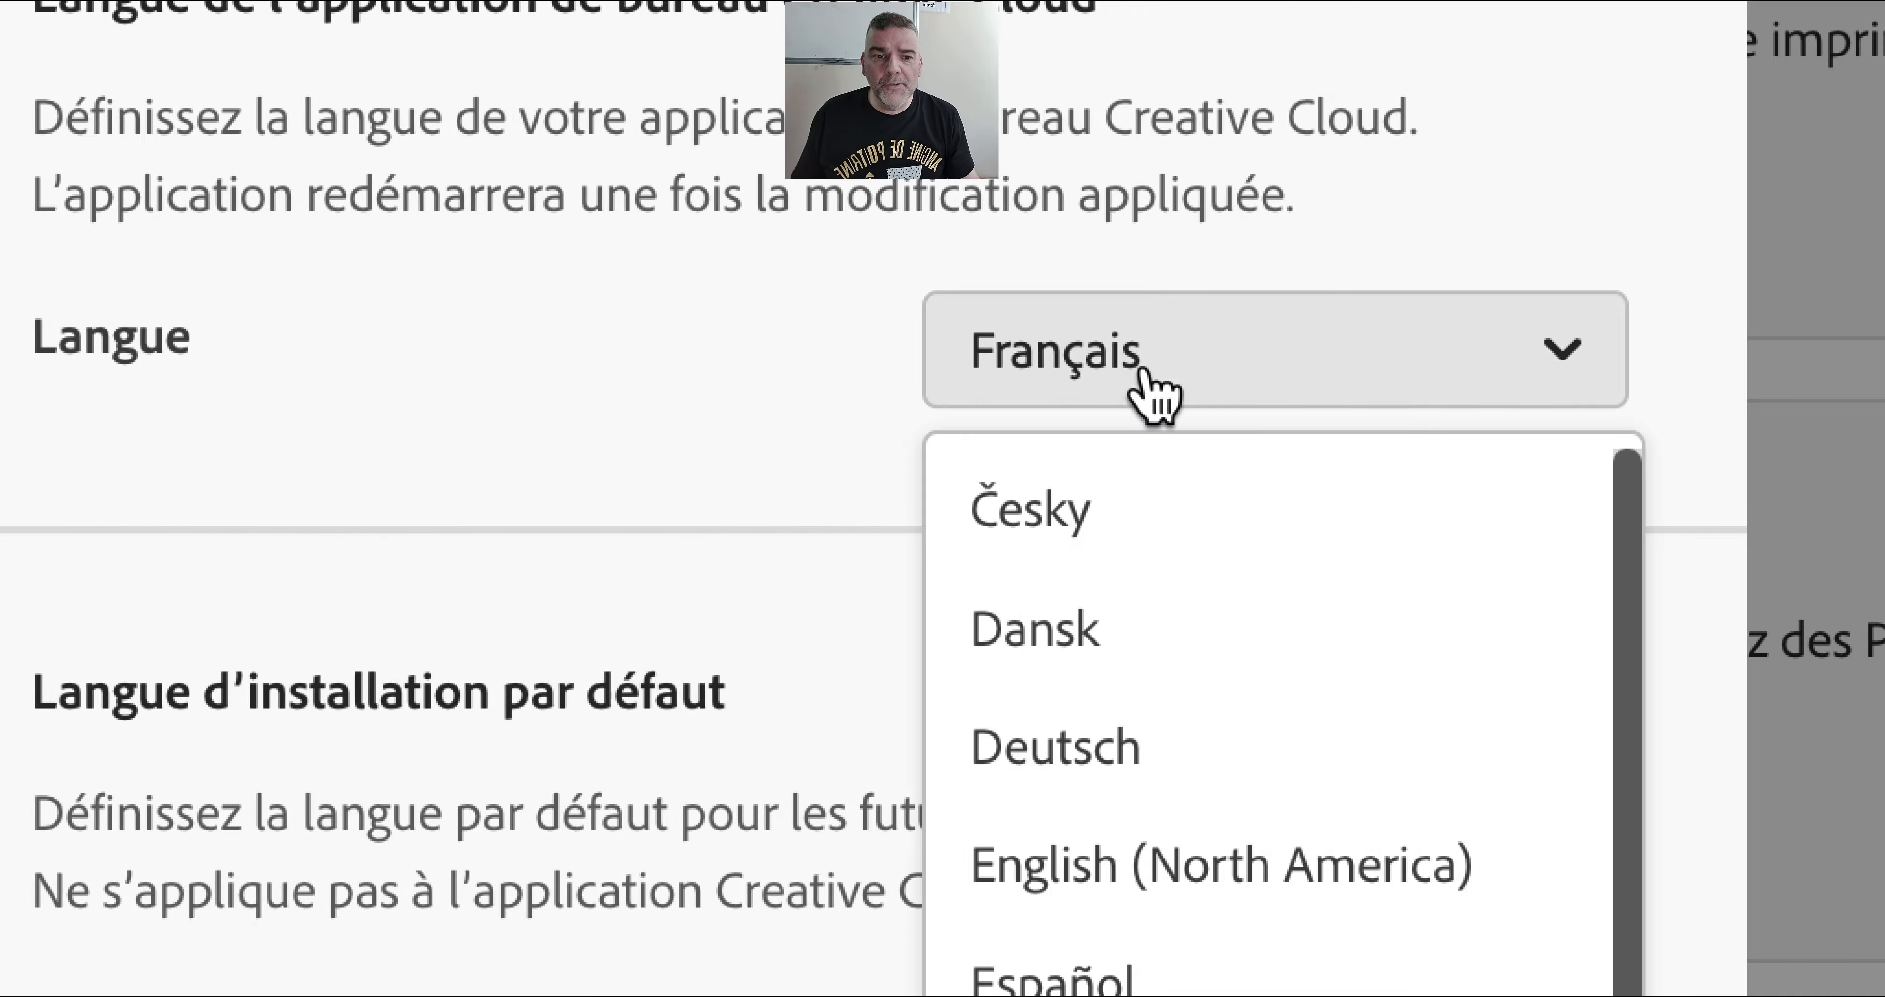
pyautogui.scroll(-5, 1244, 629)
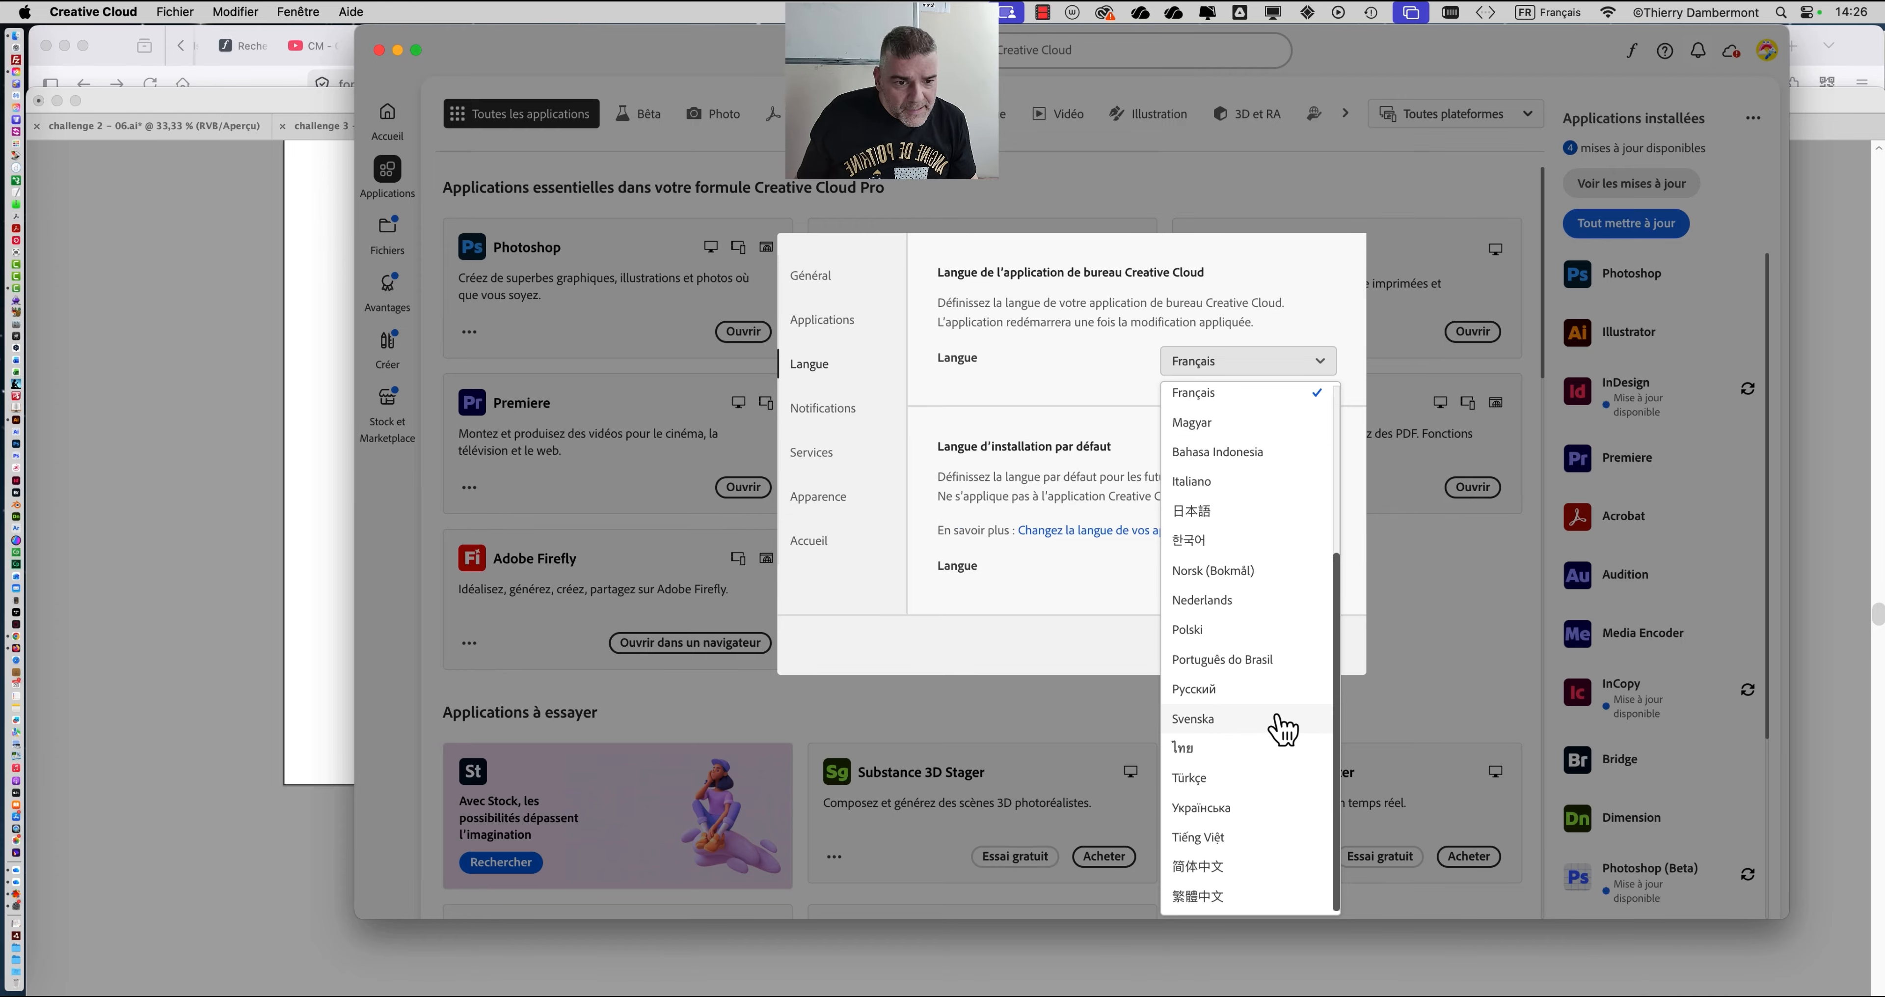
pyautogui.scroll(5, 1218, 564)
pyautogui.scroll(-3, 1218, 556)
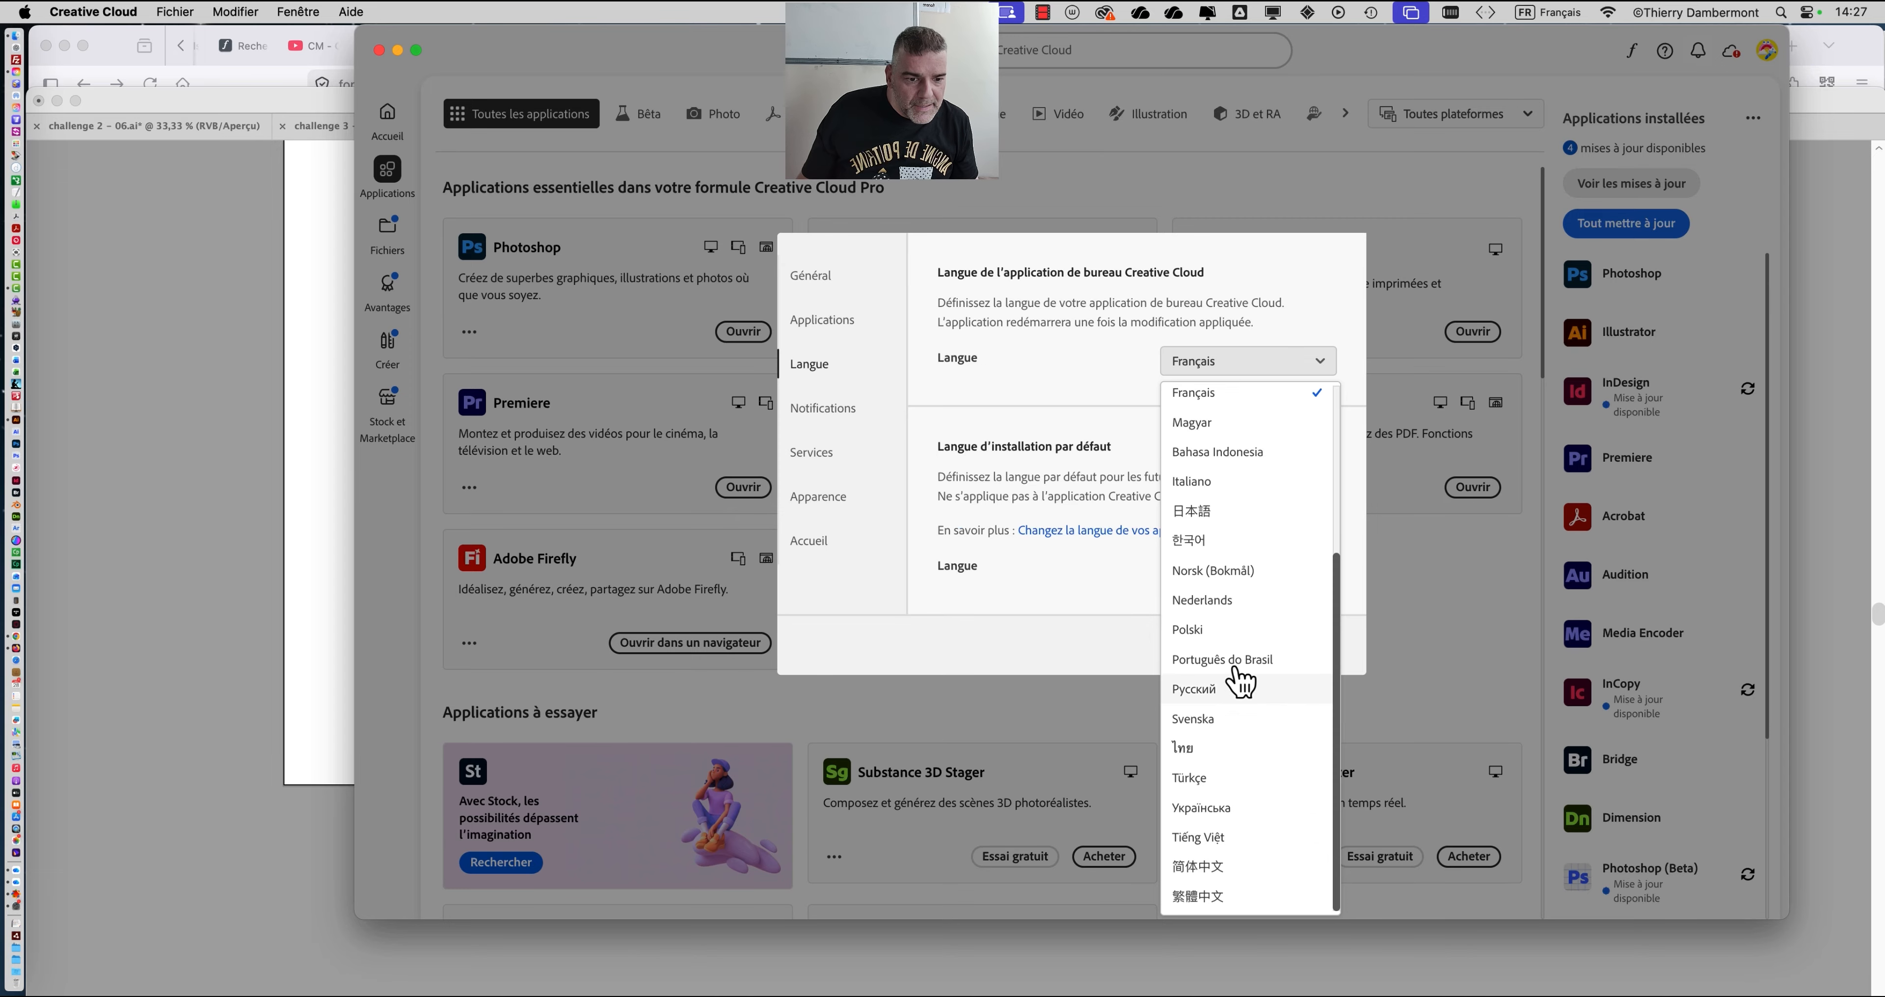
pyautogui.scroll(1, 1231, 607)
pyautogui.scroll(5, 1231, 607)
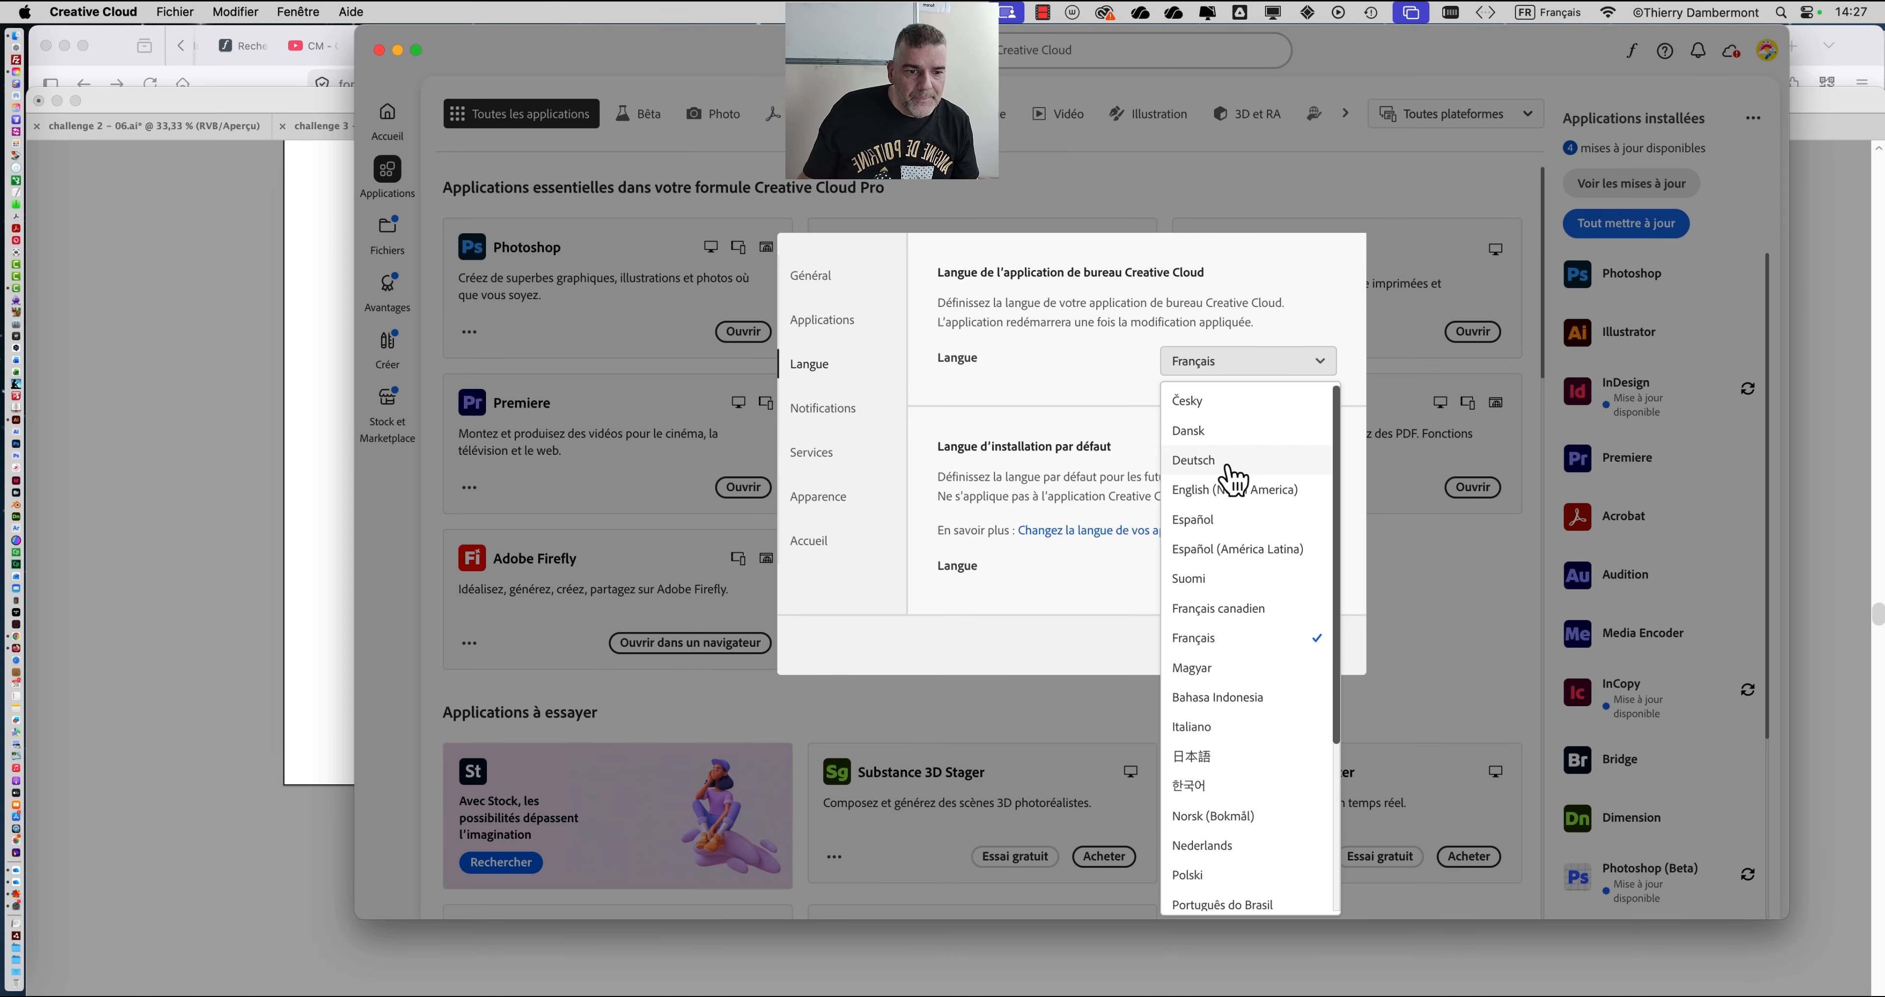
pyautogui.scroll(-5, 1242, 620)
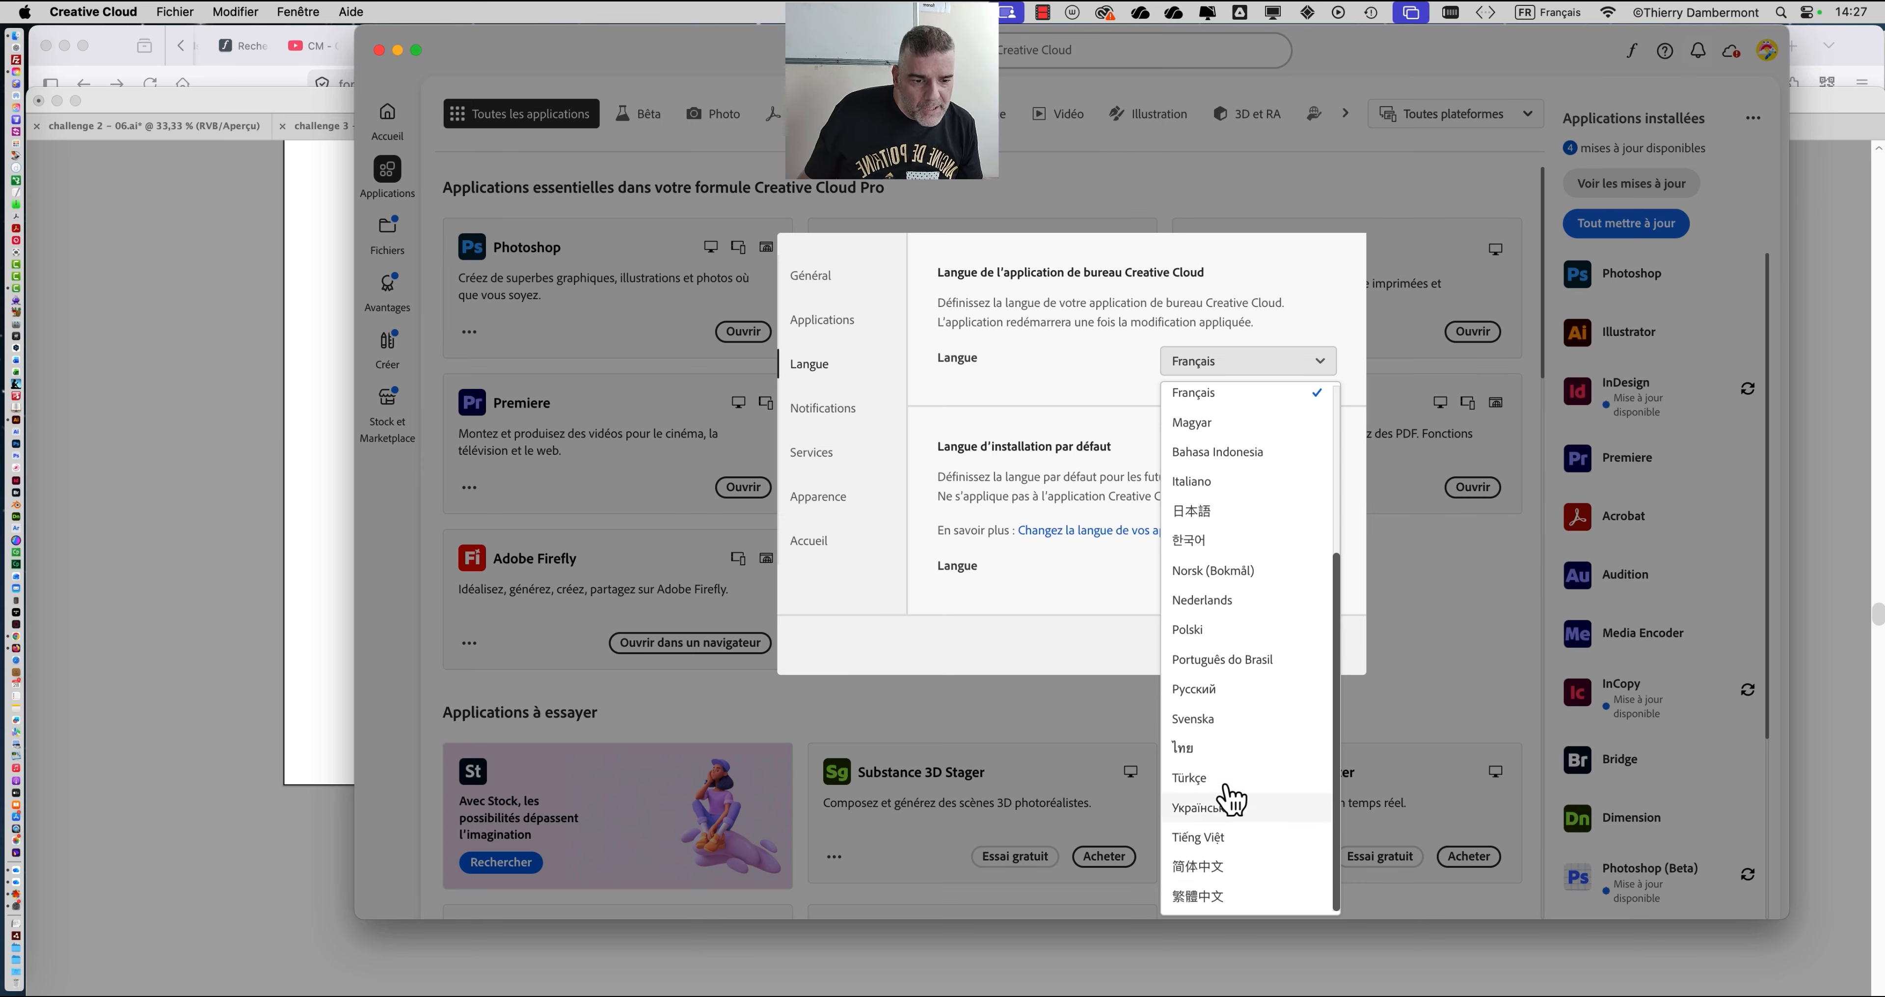
pyautogui.scroll(1, 1226, 647)
pyautogui.scroll(4, 1226, 643)
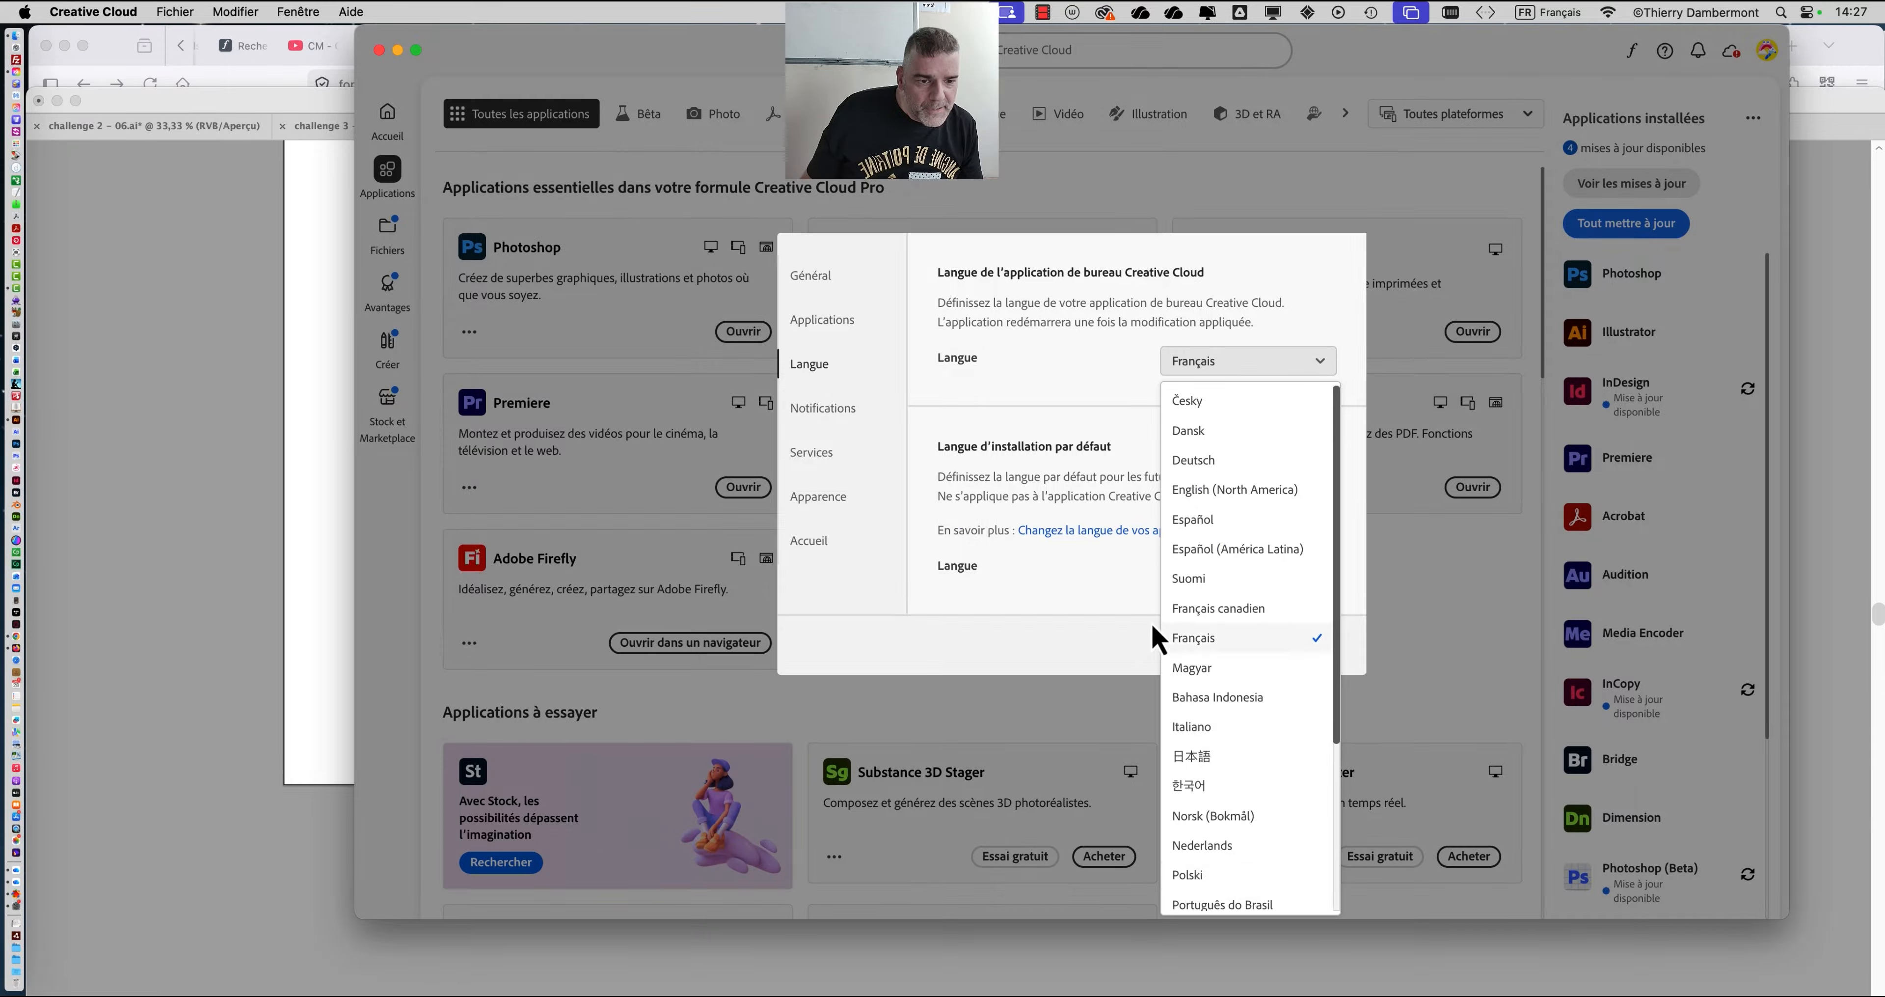
pyautogui.scroll(-4, 1236, 655)
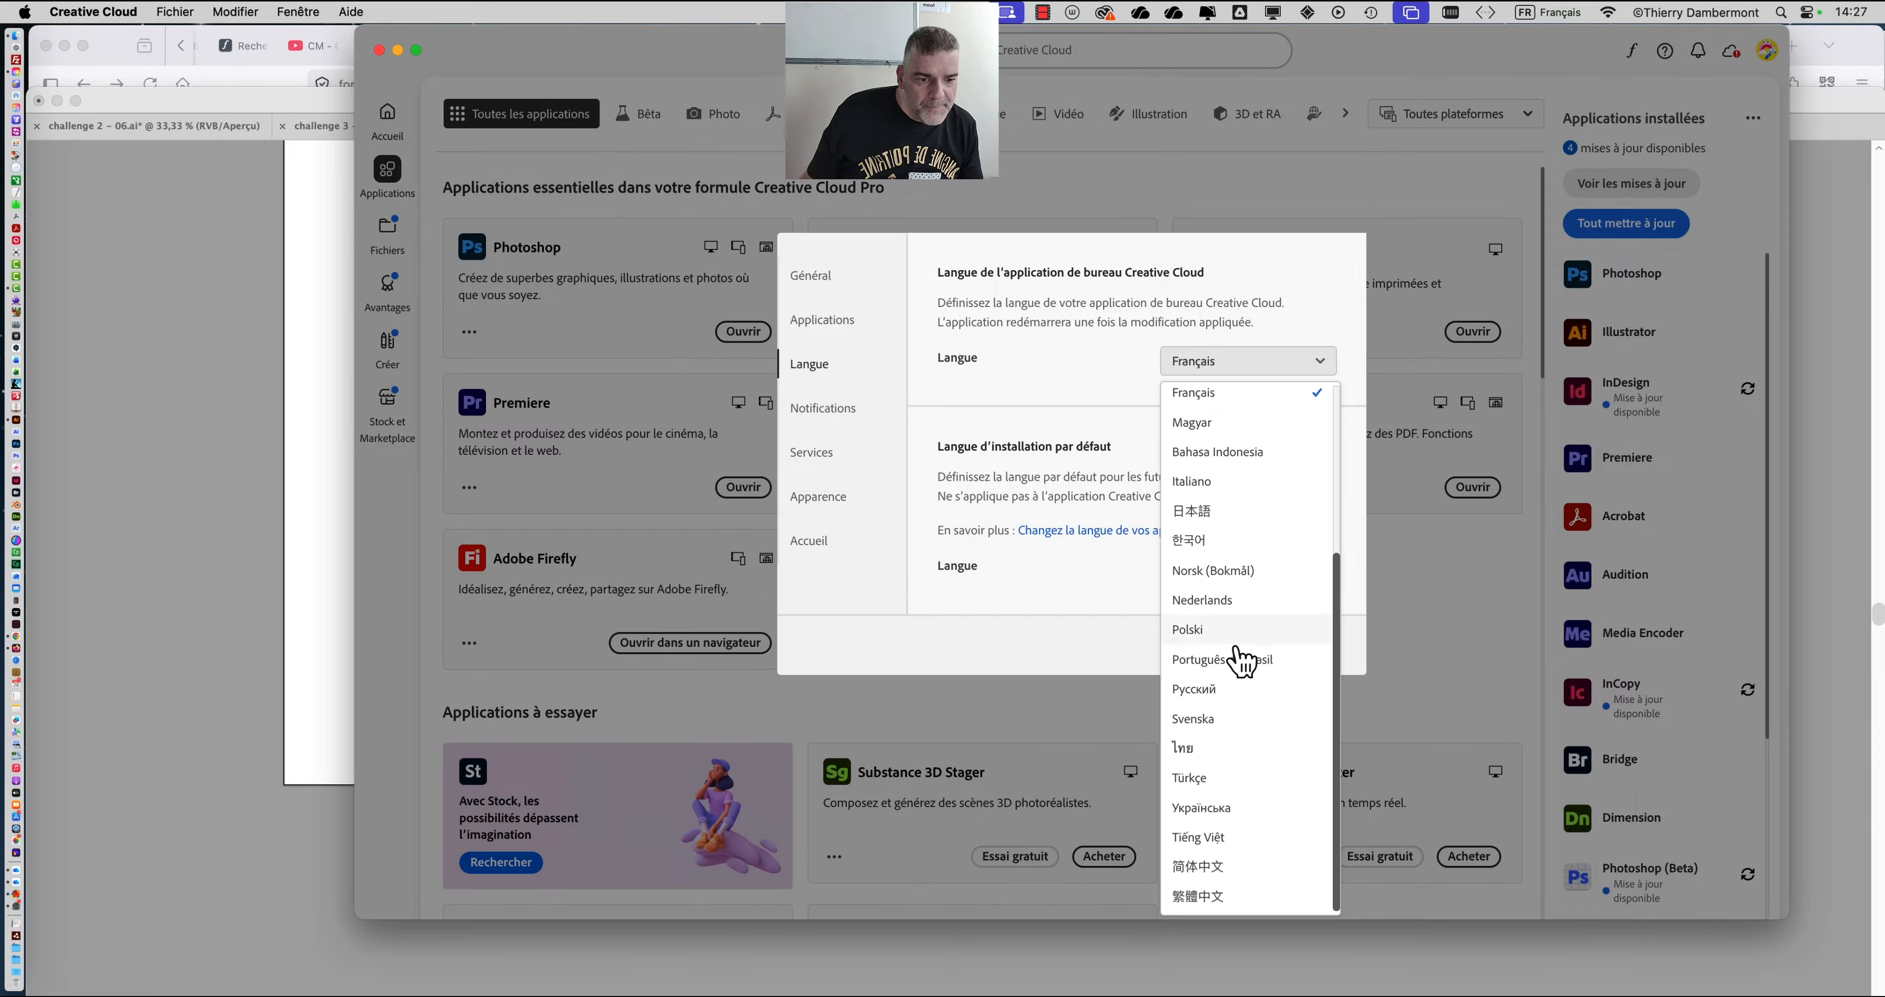
pyautogui.click(1248, 361)
# Look through the default installation languages and close the list without choosing another one.
pyautogui.click(1248, 569)
pyautogui.scroll(-10, 1242, 709)
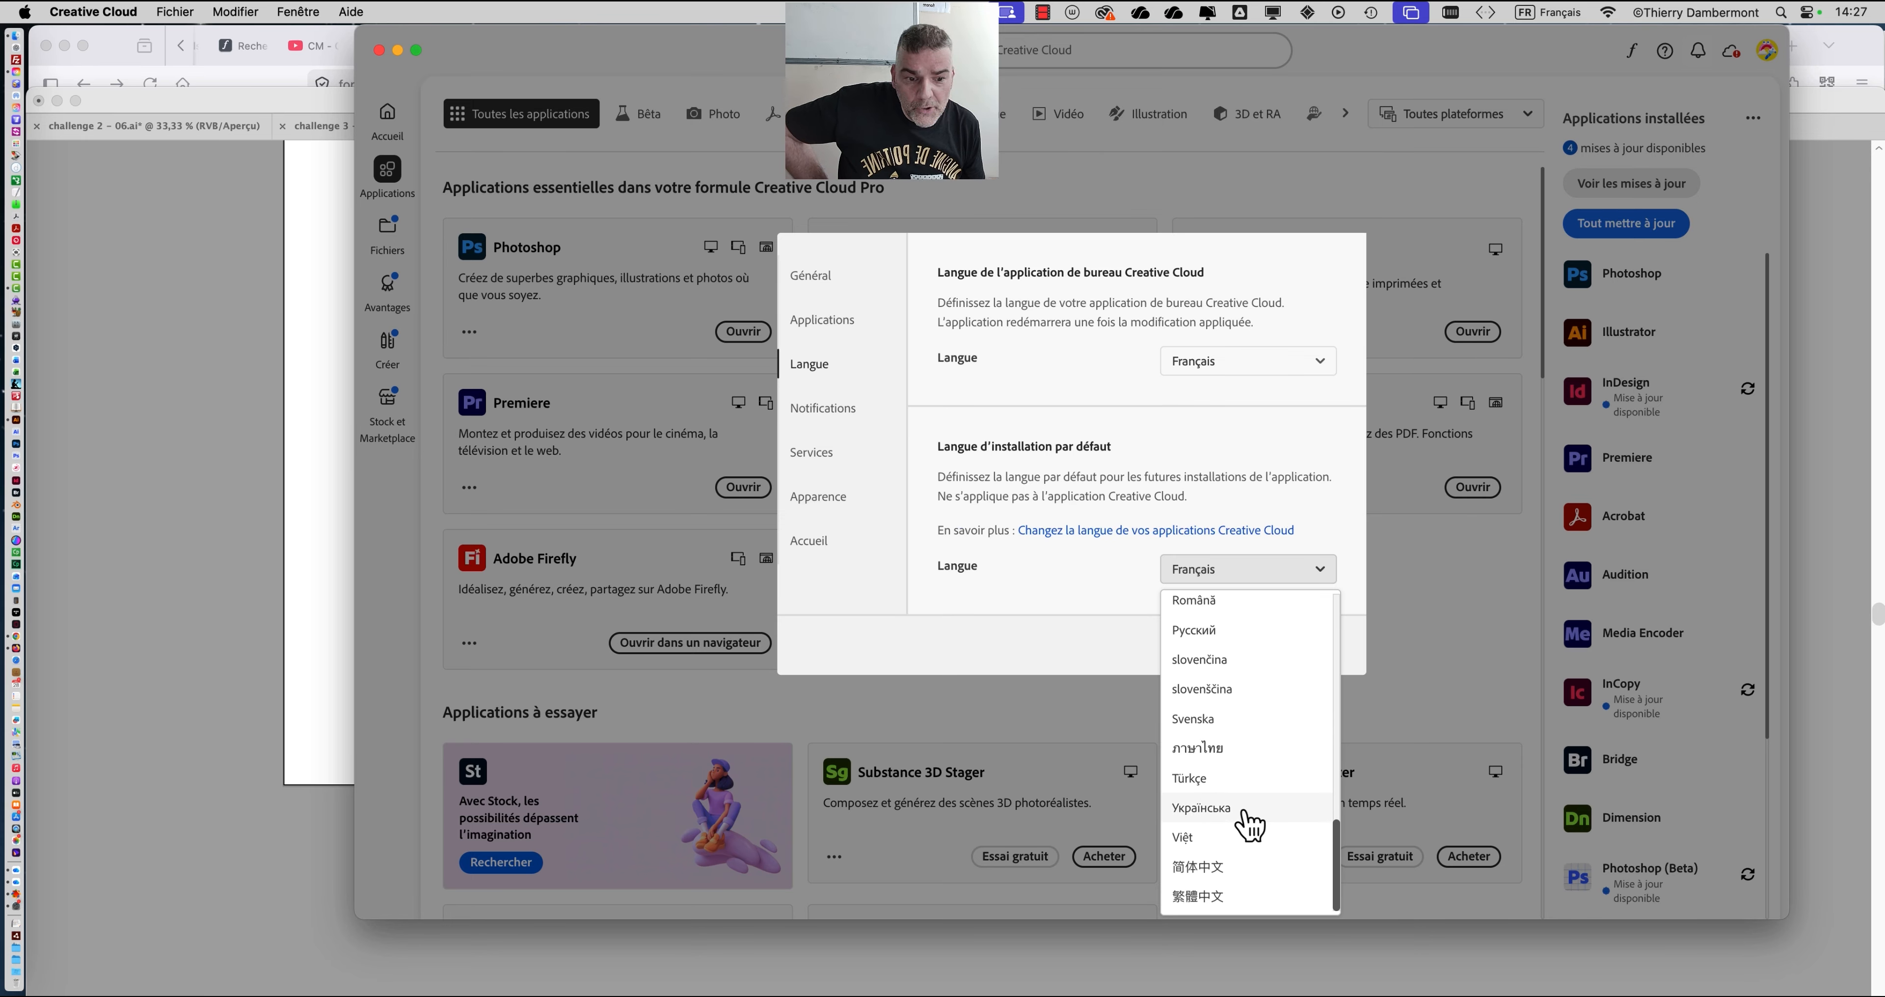
pyautogui.click(1065, 621)
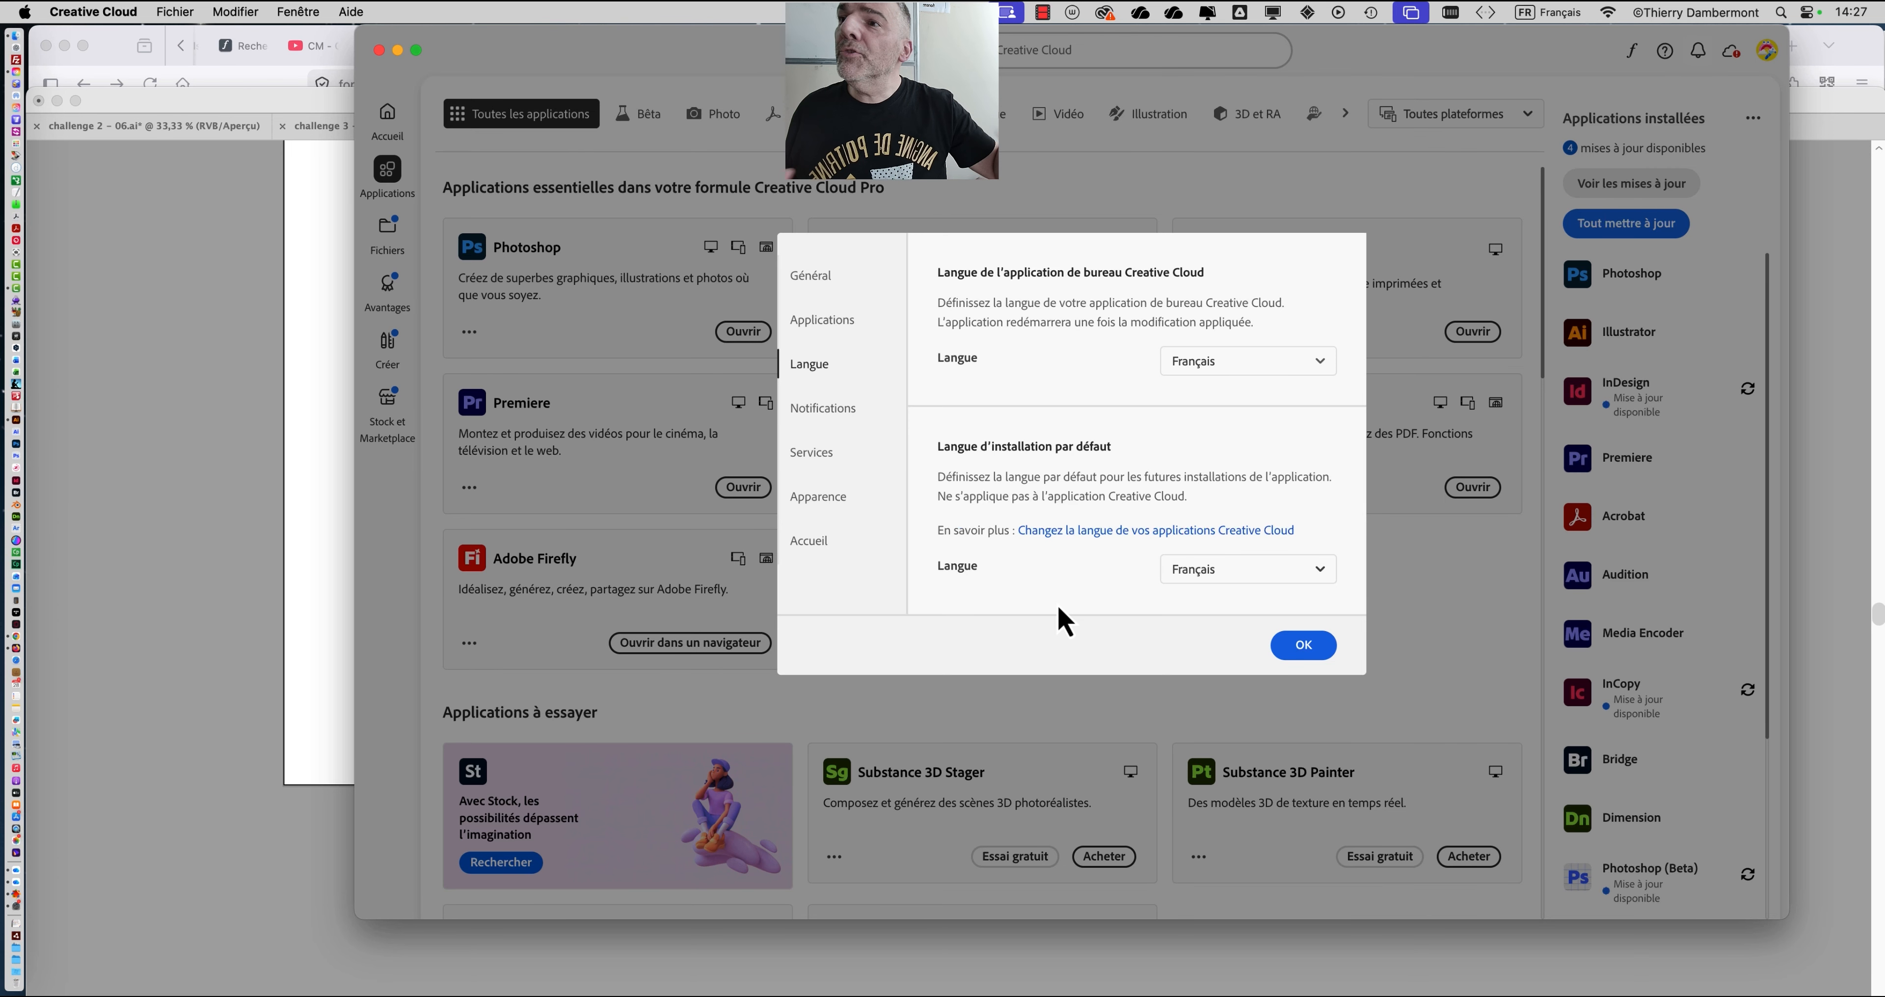